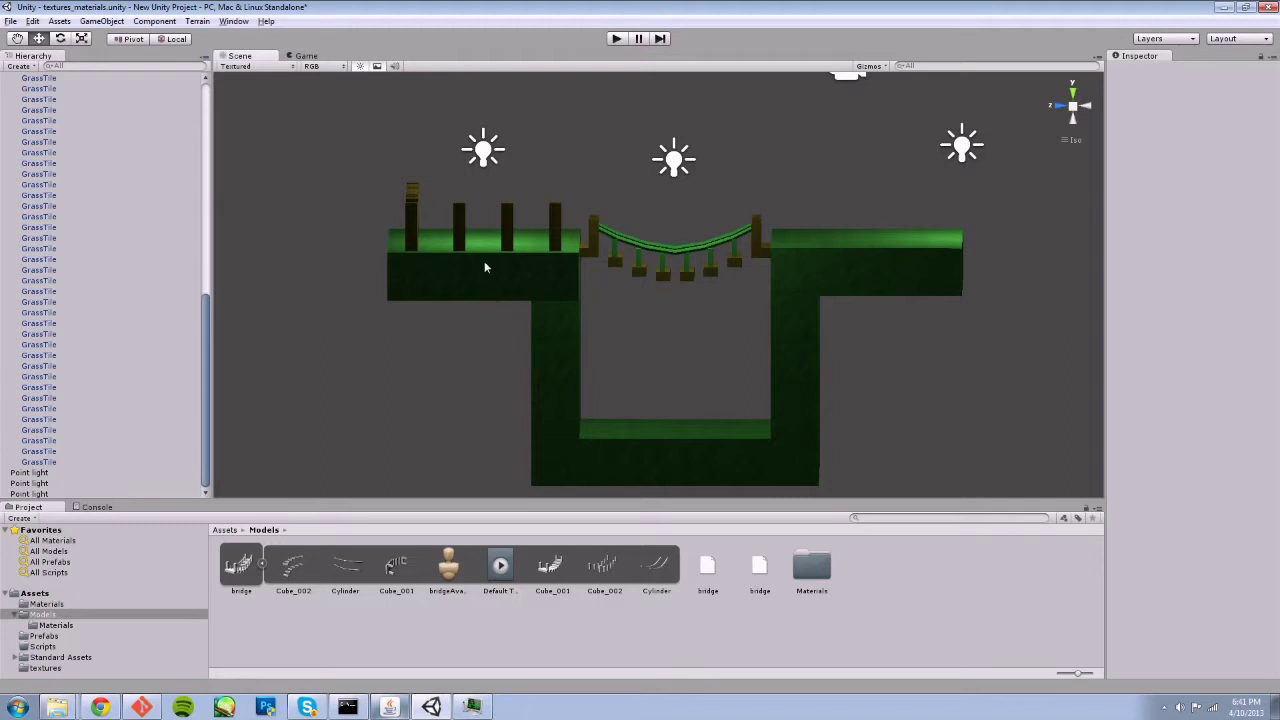
# Select the bridge model, then its Cube_001 plank part to show its components
pyautogui.click(592, 254)
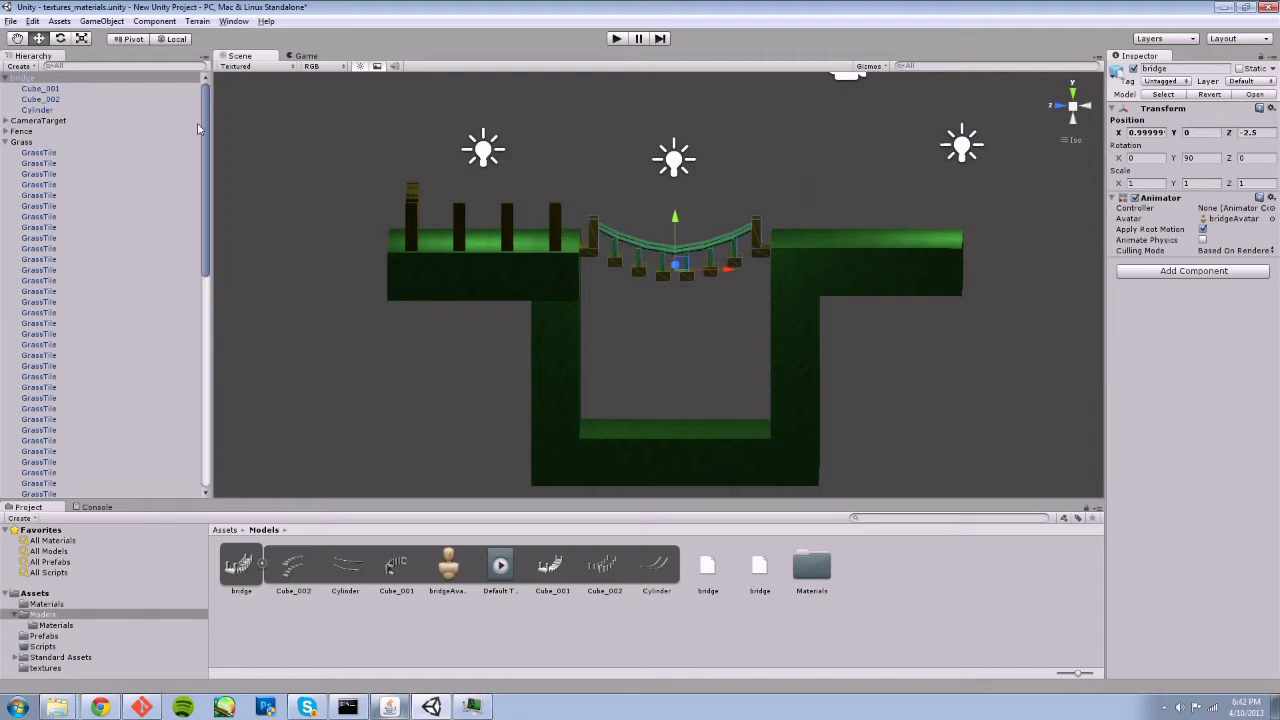
pyautogui.click(32, 89)
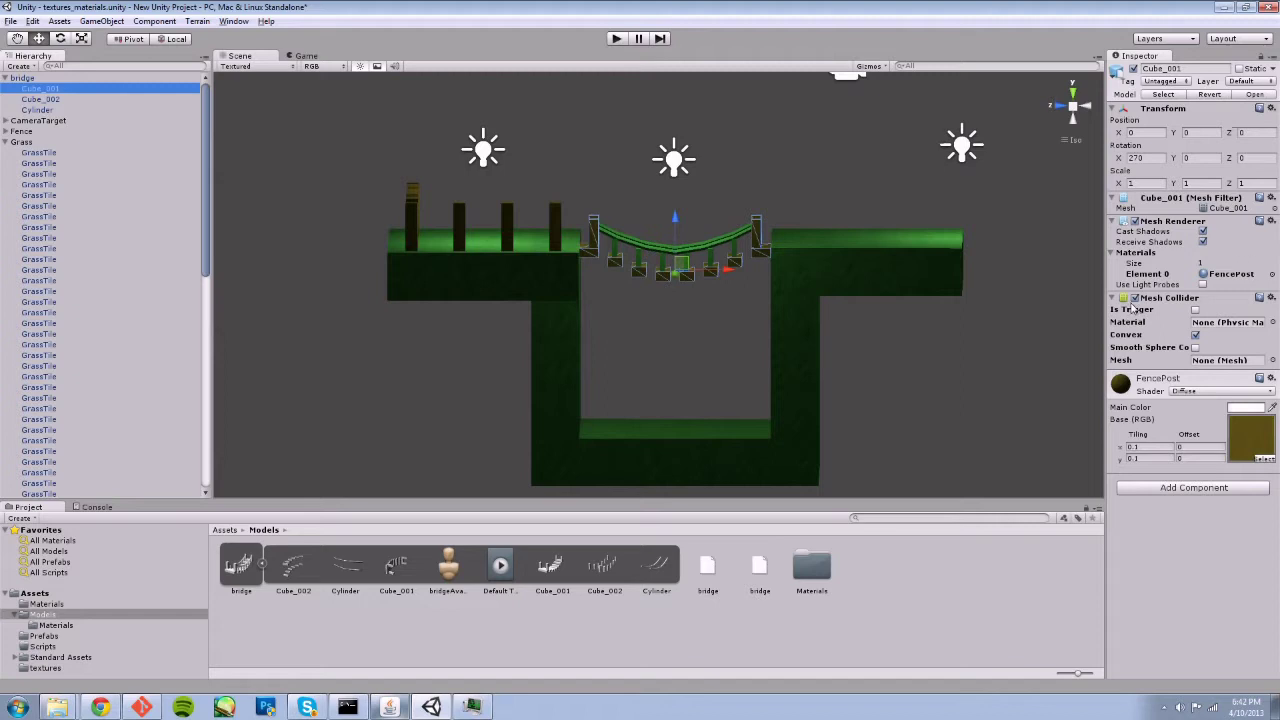
# Remove Cube_001's Mesh Collider, add a new Physics > Mesh Collider, then switch it off
pyautogui.click(1271, 299)
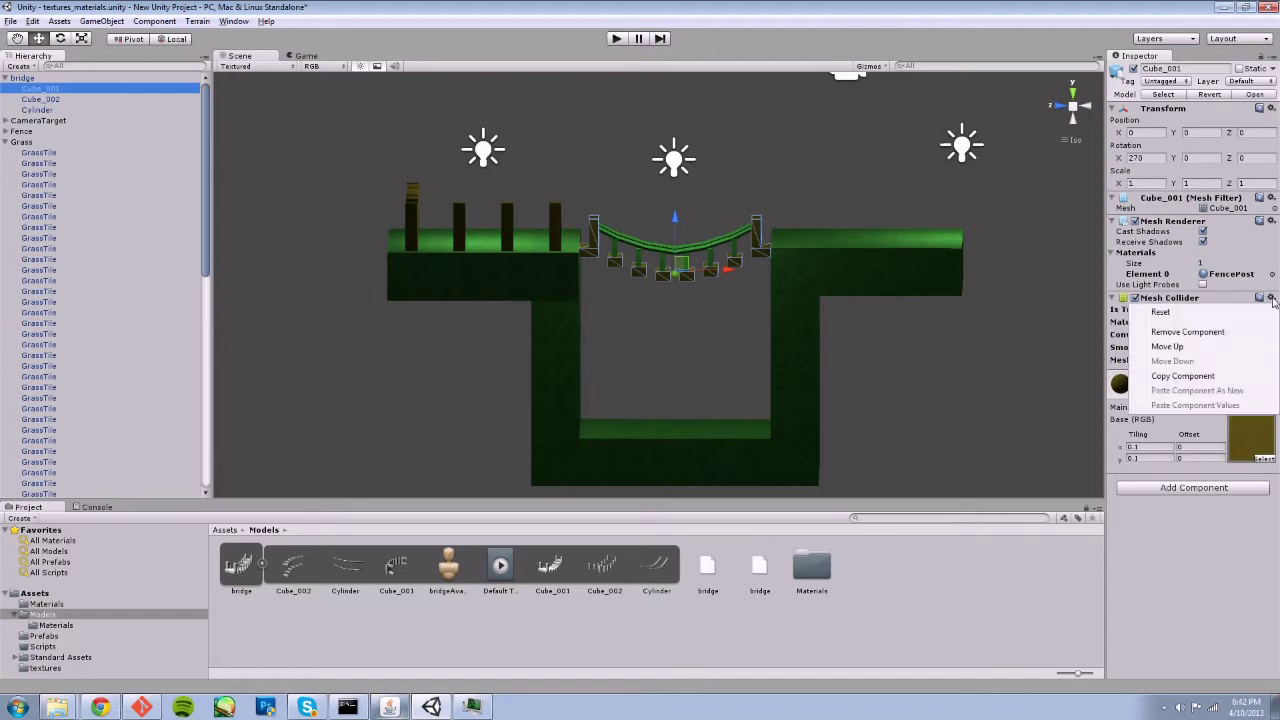
pyautogui.click(1180, 334)
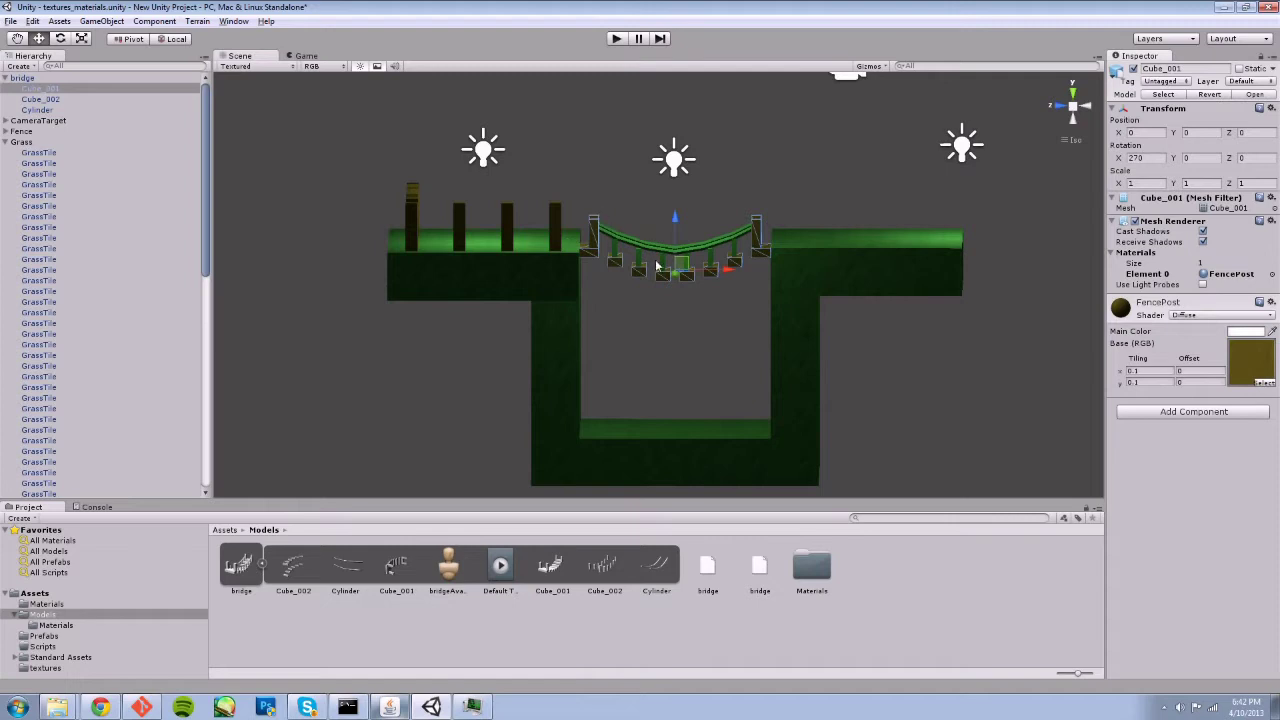
pyautogui.click(1208, 418)
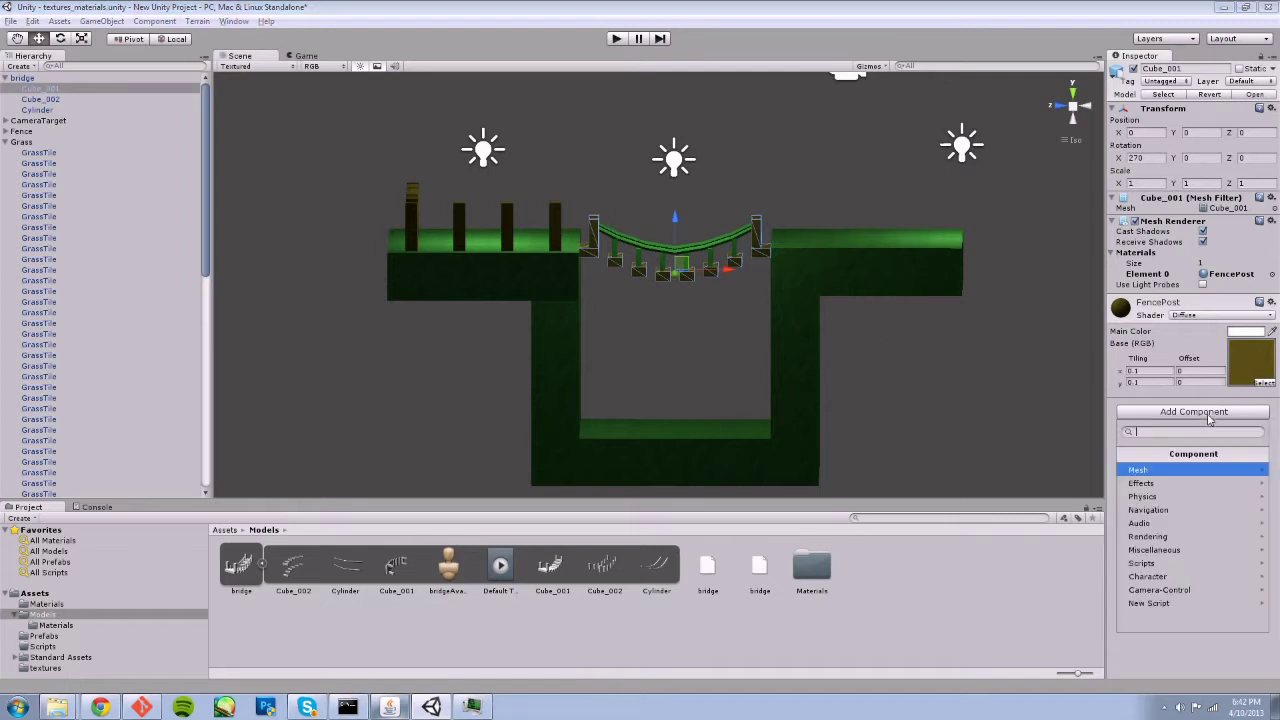
pyautogui.click(1166, 498)
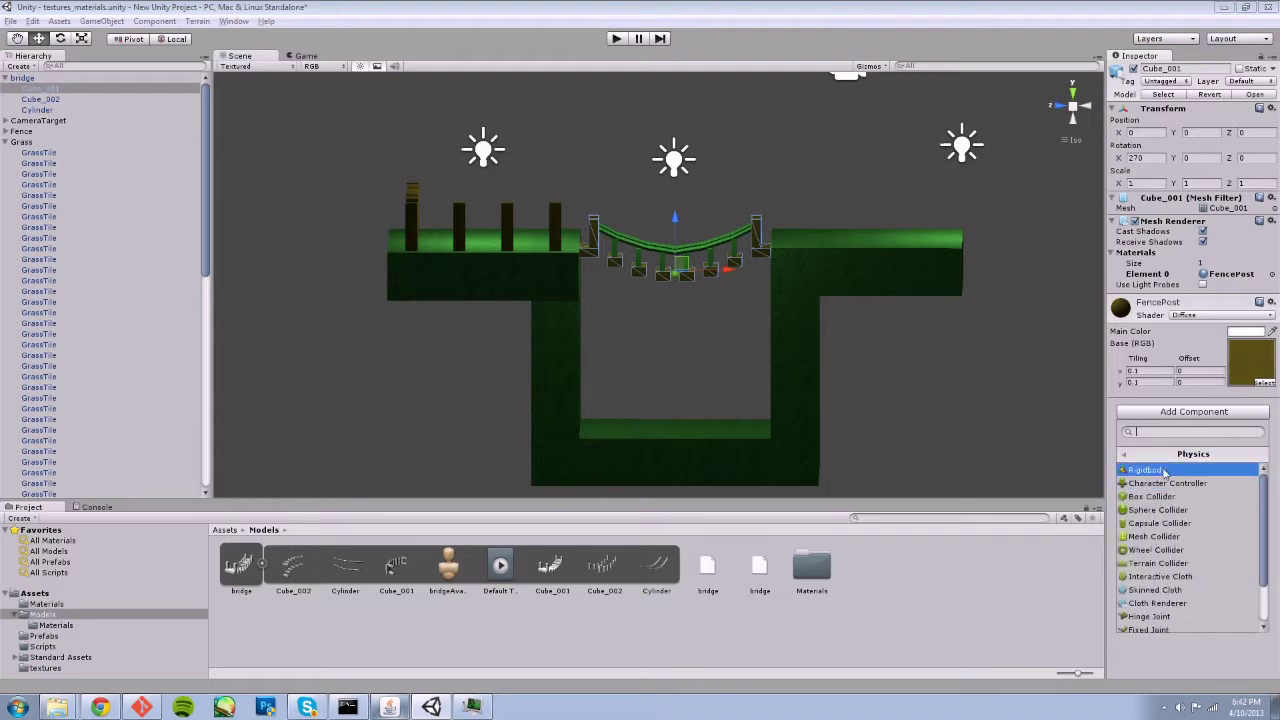
pyautogui.click(1166, 537)
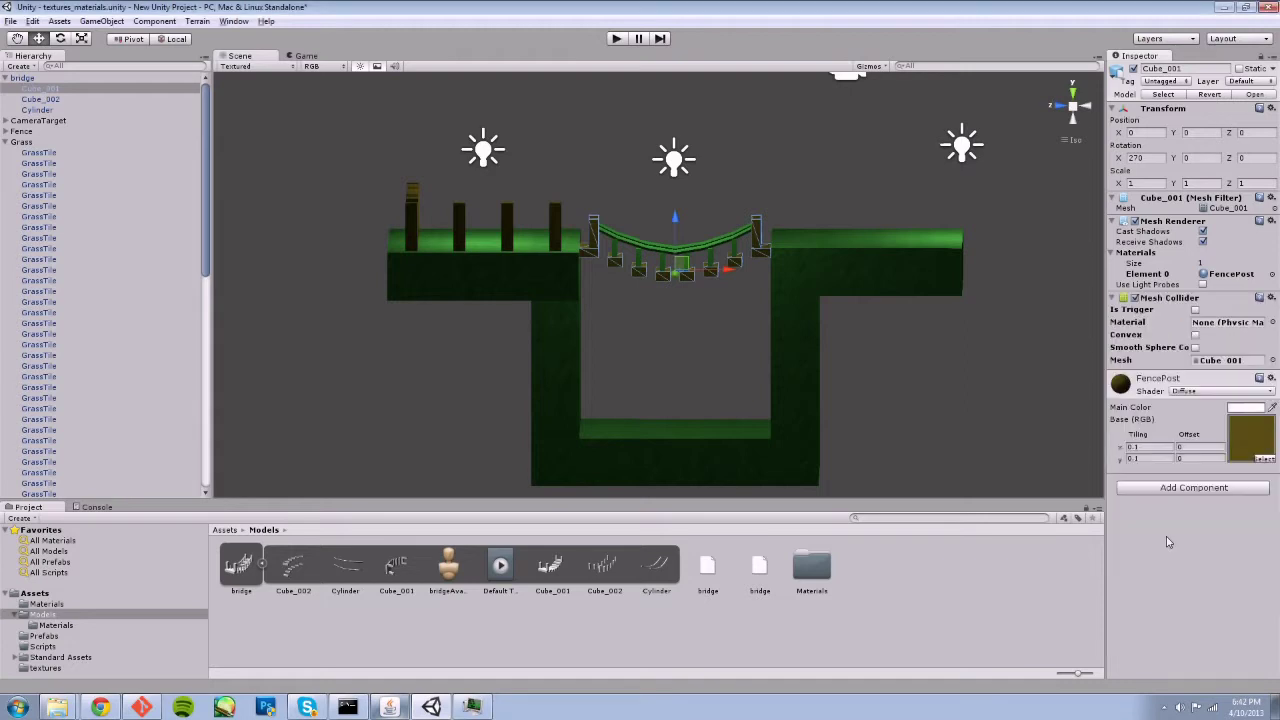
pyautogui.click(1135, 299)
# Create a sphere and lift it on the Y axis to just above the bridge
pyautogui.click(6, 143)
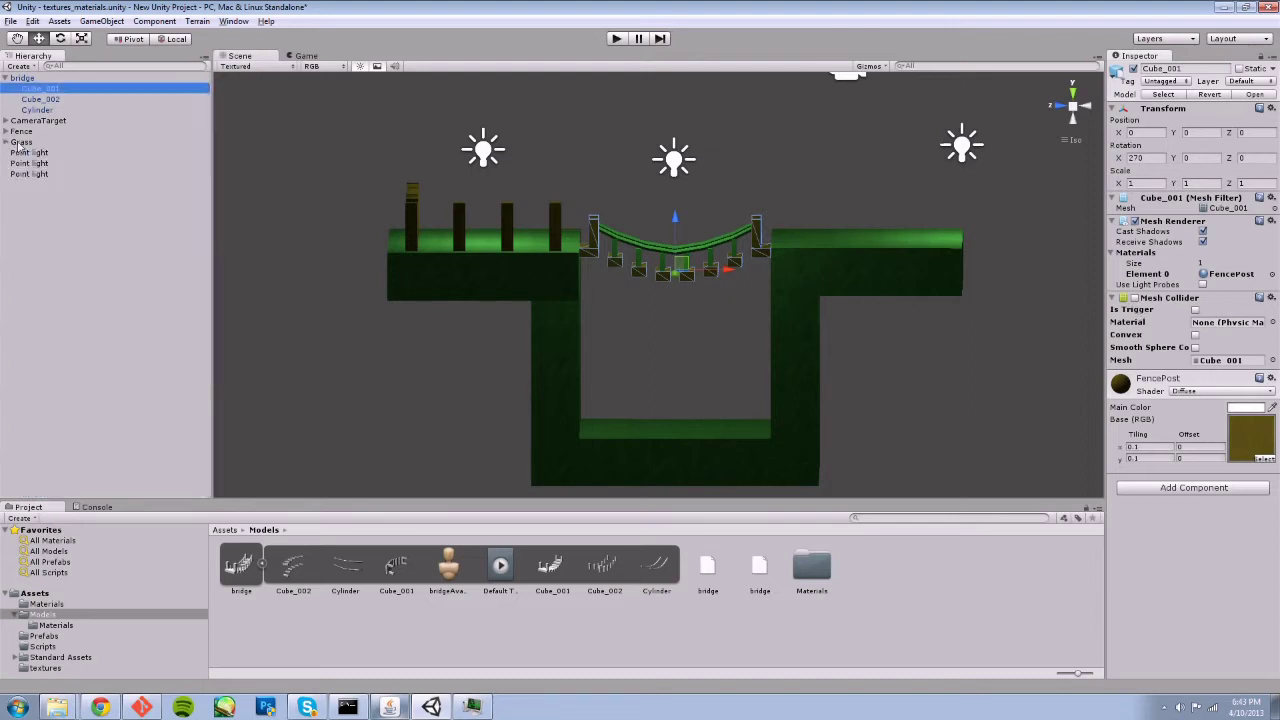
pyautogui.click(95, 228)
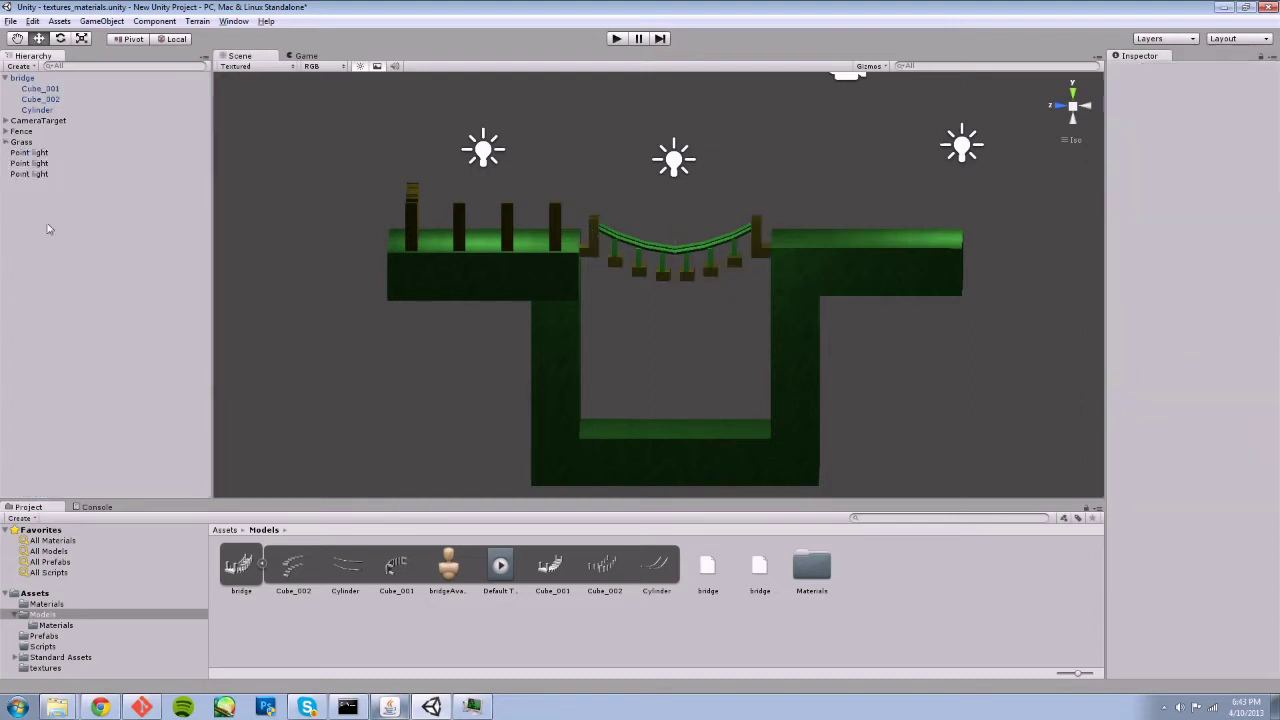
pyautogui.click(92, 22)
pyautogui.moveTo(120, 51)
pyautogui.click(296, 208)
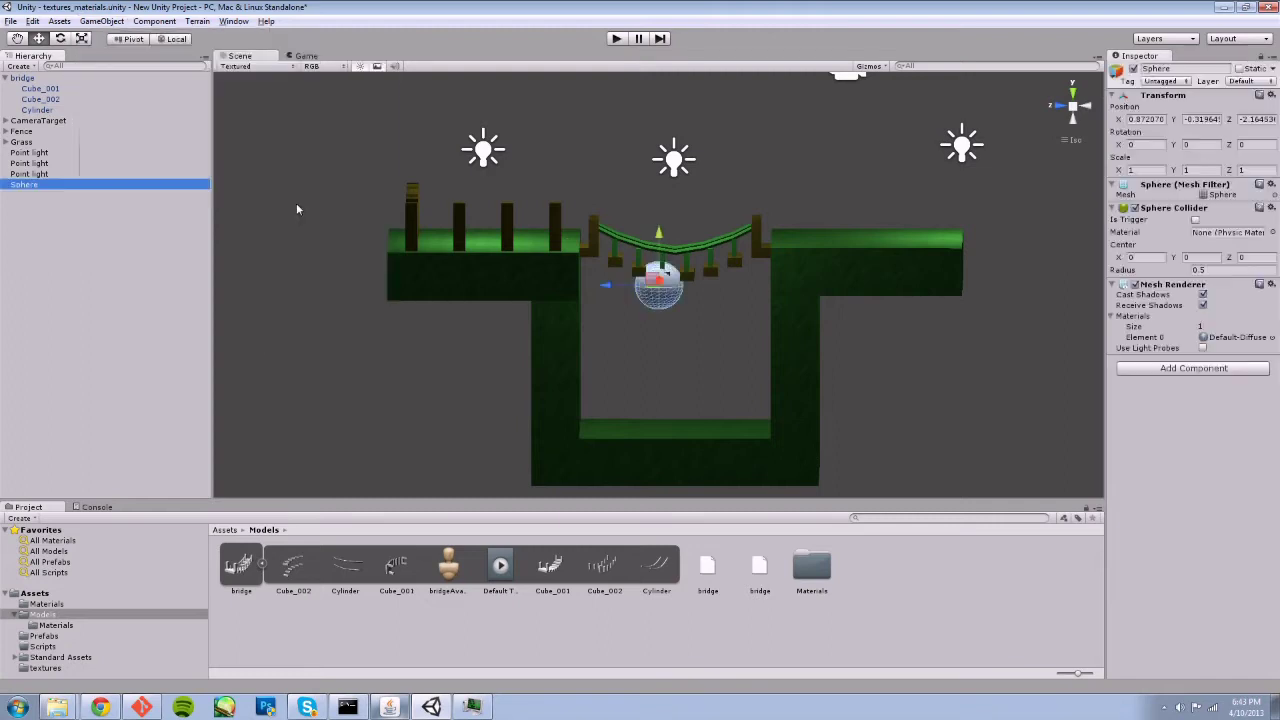
pyautogui.moveTo(658, 234); pyautogui.dragTo(657, 145)
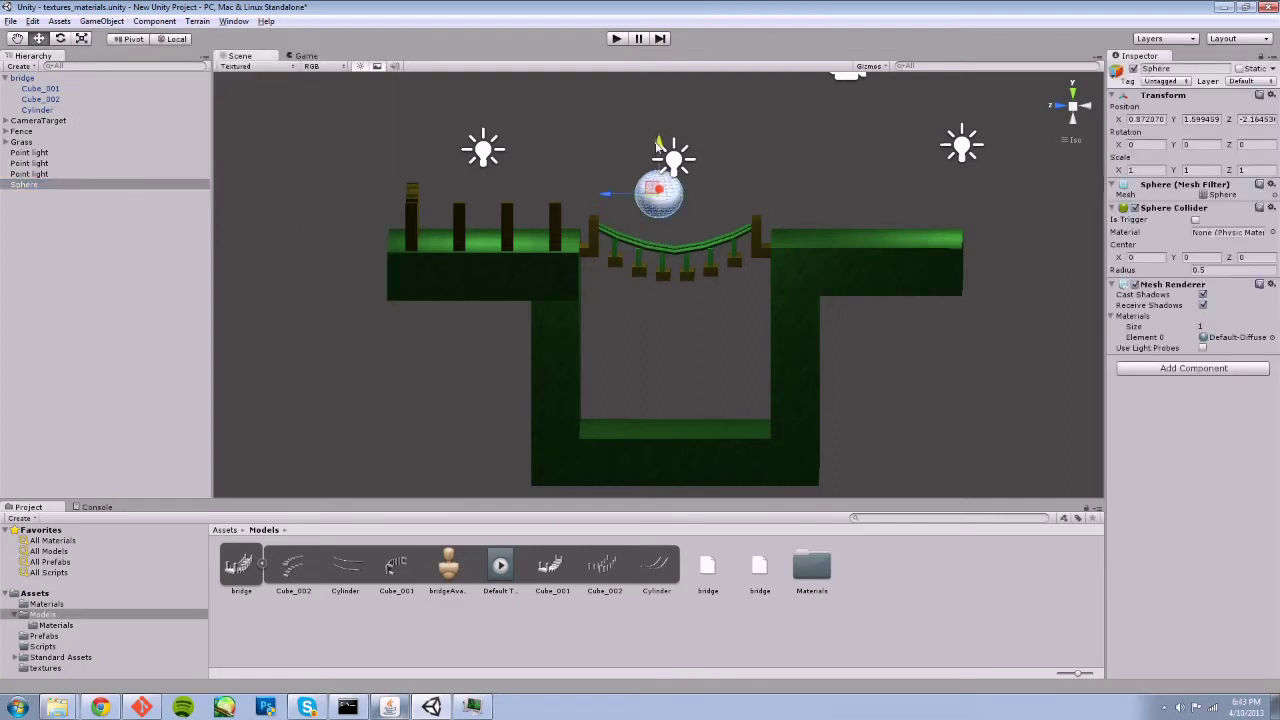
# Give the sphere a Physics > Rigidbody component
pyautogui.click(1190, 371)
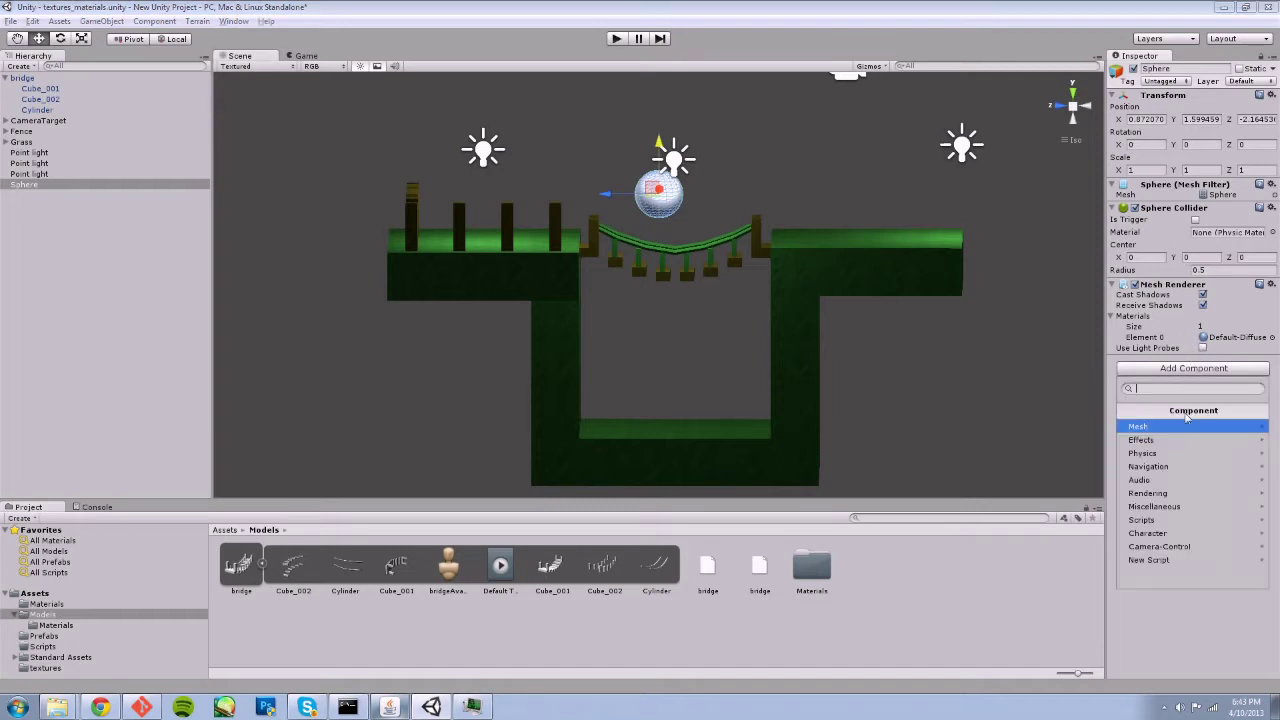
pyautogui.click(1195, 453)
pyautogui.click(1168, 428)
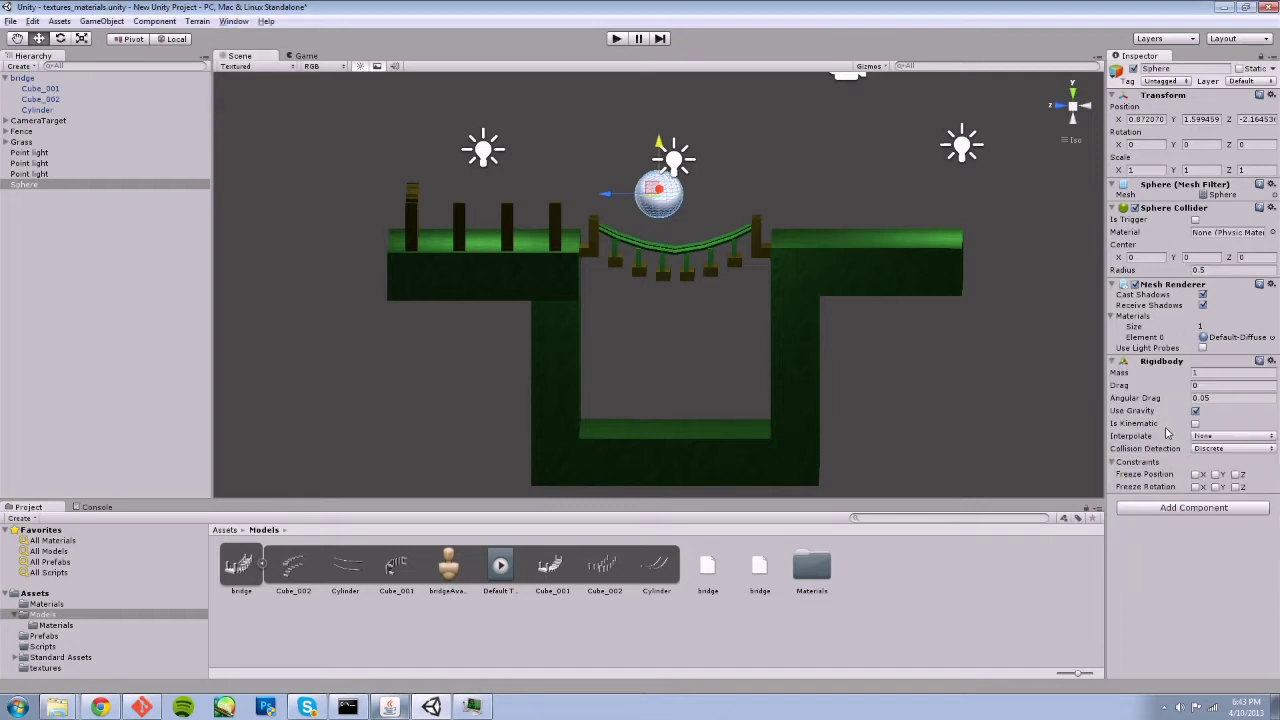
# Test the ball drop, disable the Cylinder rope's Mesh Collider, and test again
pyautogui.click(616, 39)
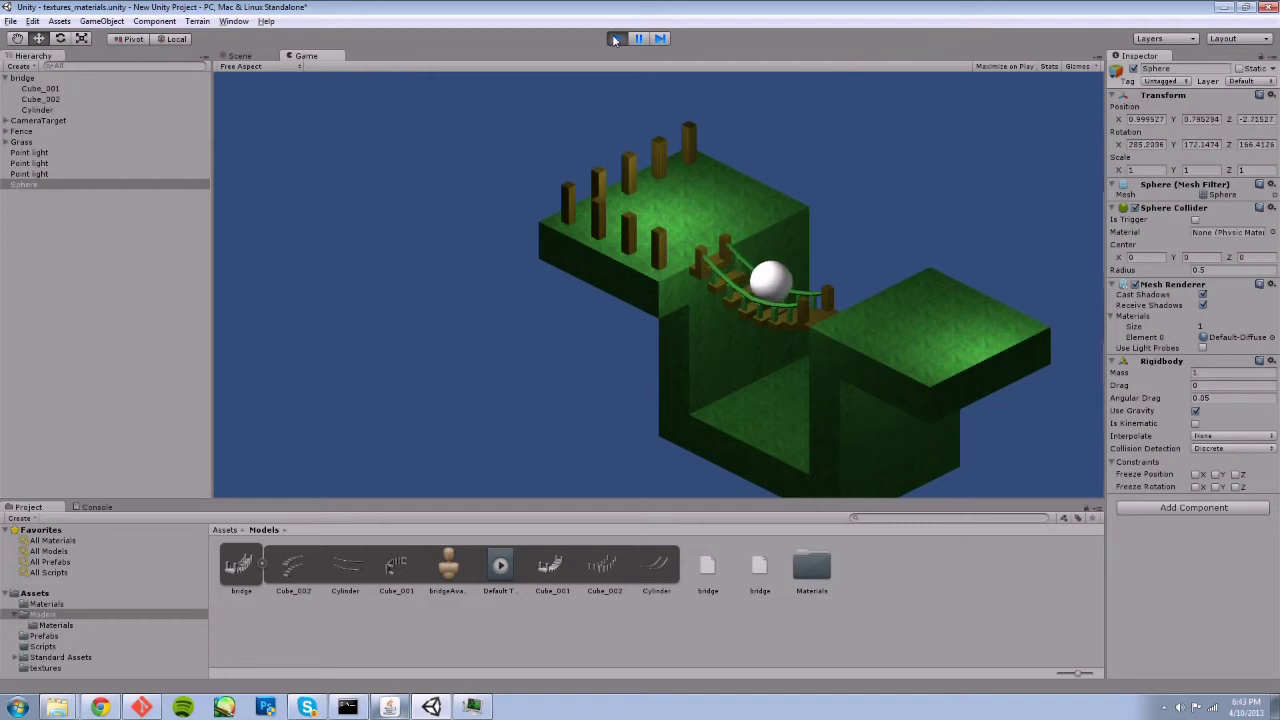
pyautogui.click(616, 39)
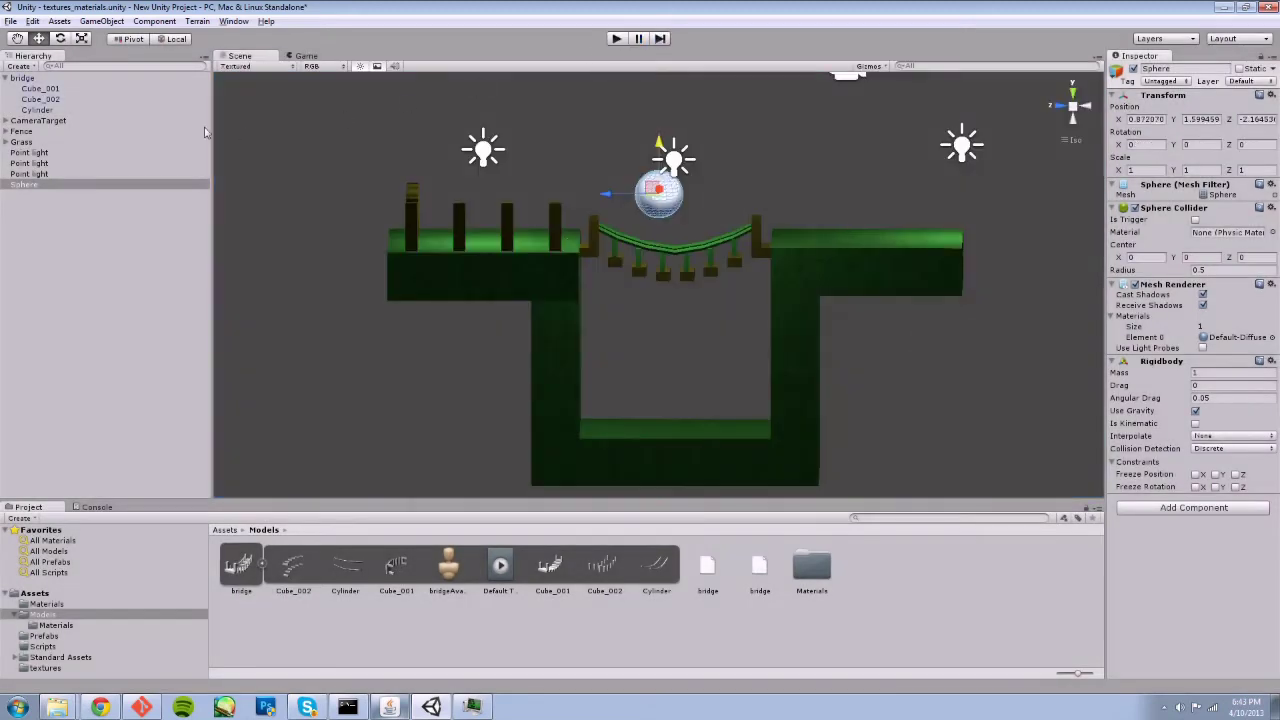
pyautogui.click(40, 110)
pyautogui.click(1134, 298)
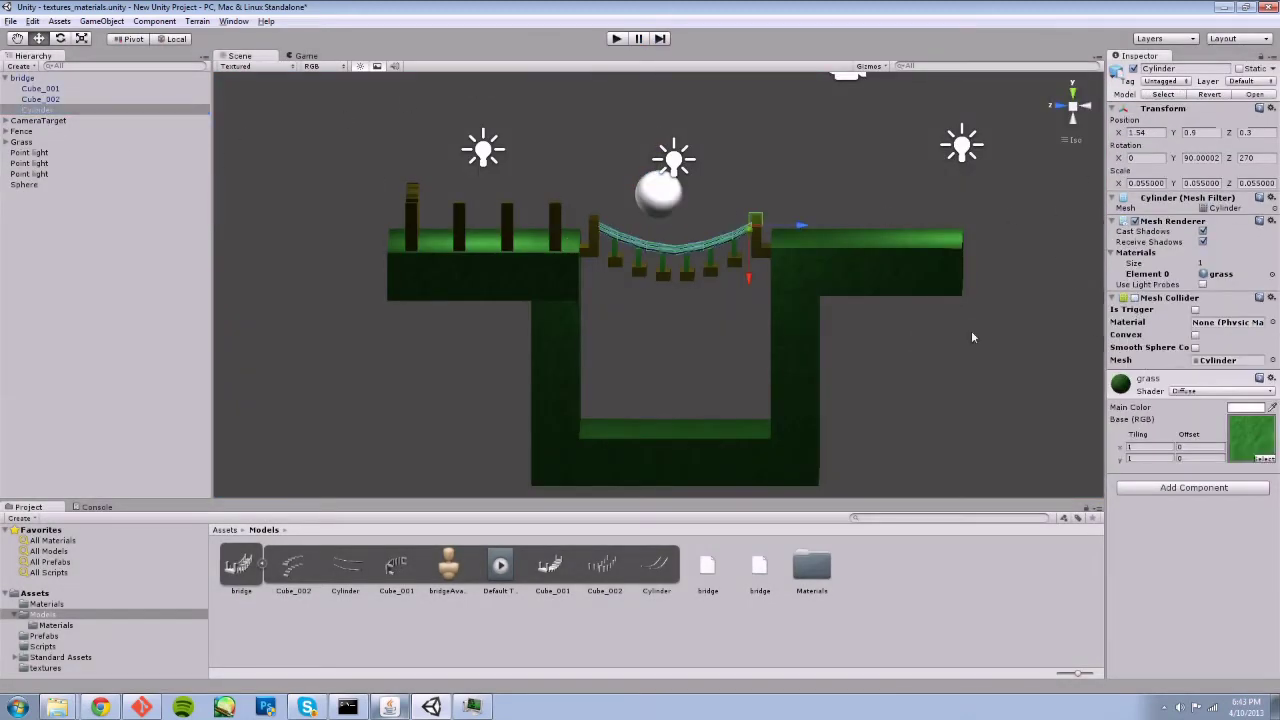
pyautogui.click(614, 38)
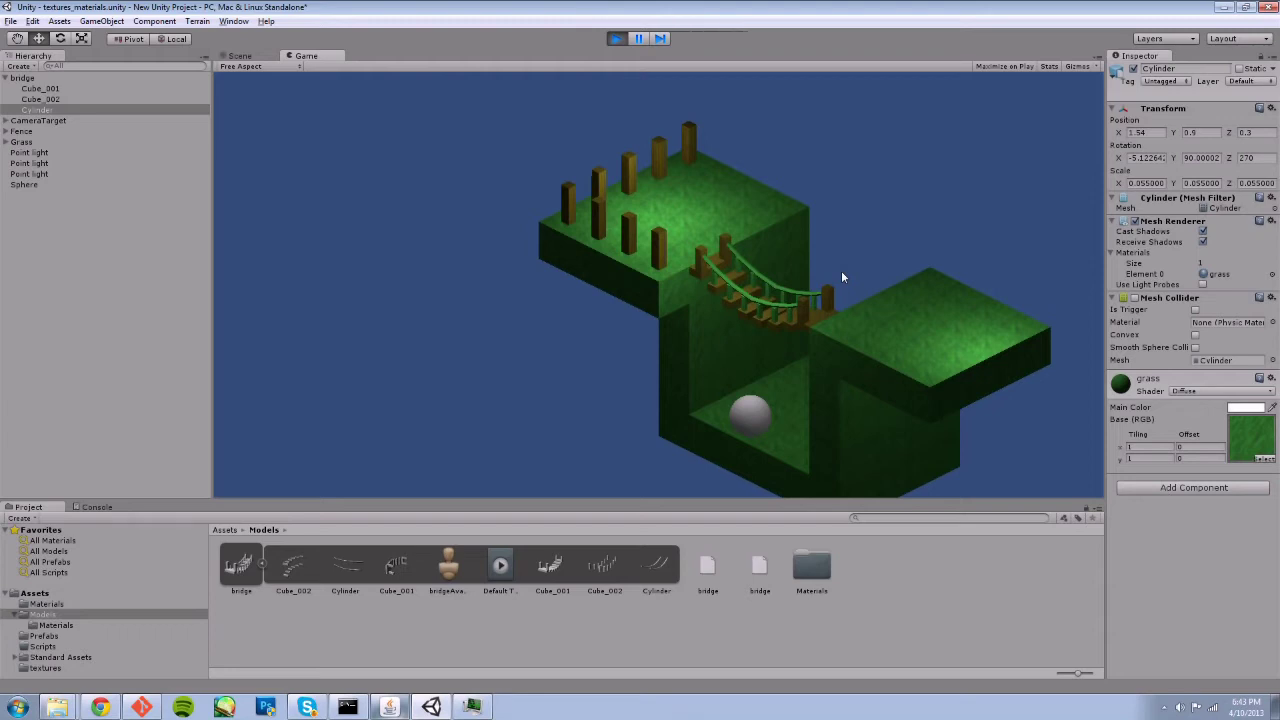
pyautogui.click(617, 39)
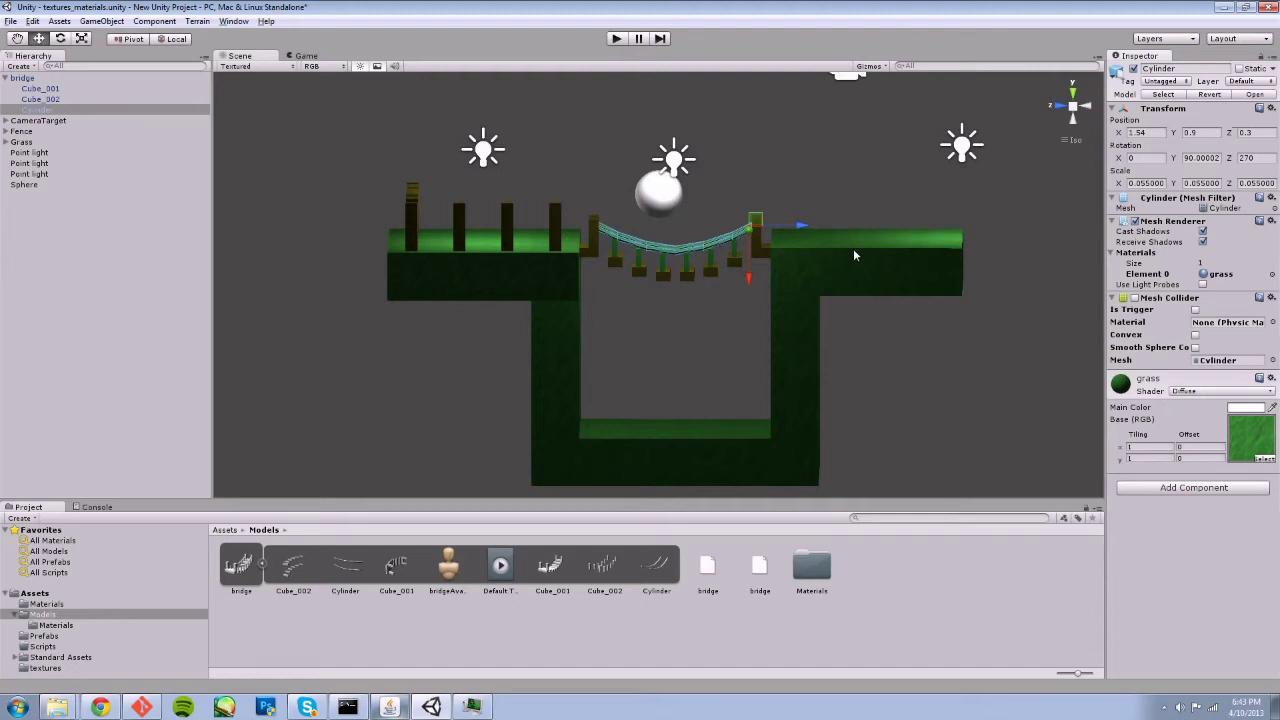
# Shift the sphere slightly along Z and re-enable the Cylinder's Mesh Collider
pyautogui.click(664, 214)
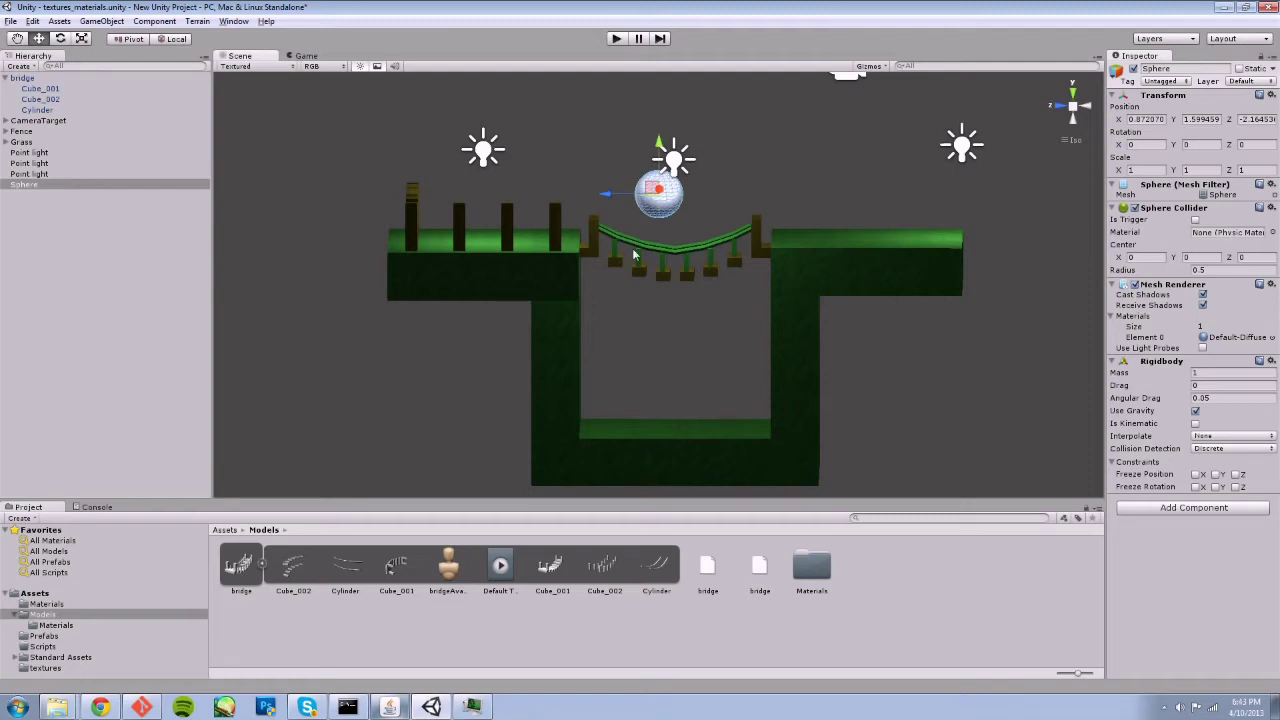
pyautogui.moveTo(606, 194)
pyautogui.mouseDown()
pyautogui.moveTo(631, 196)
pyautogui.moveTo(597, 195)
pyautogui.mouseUp()
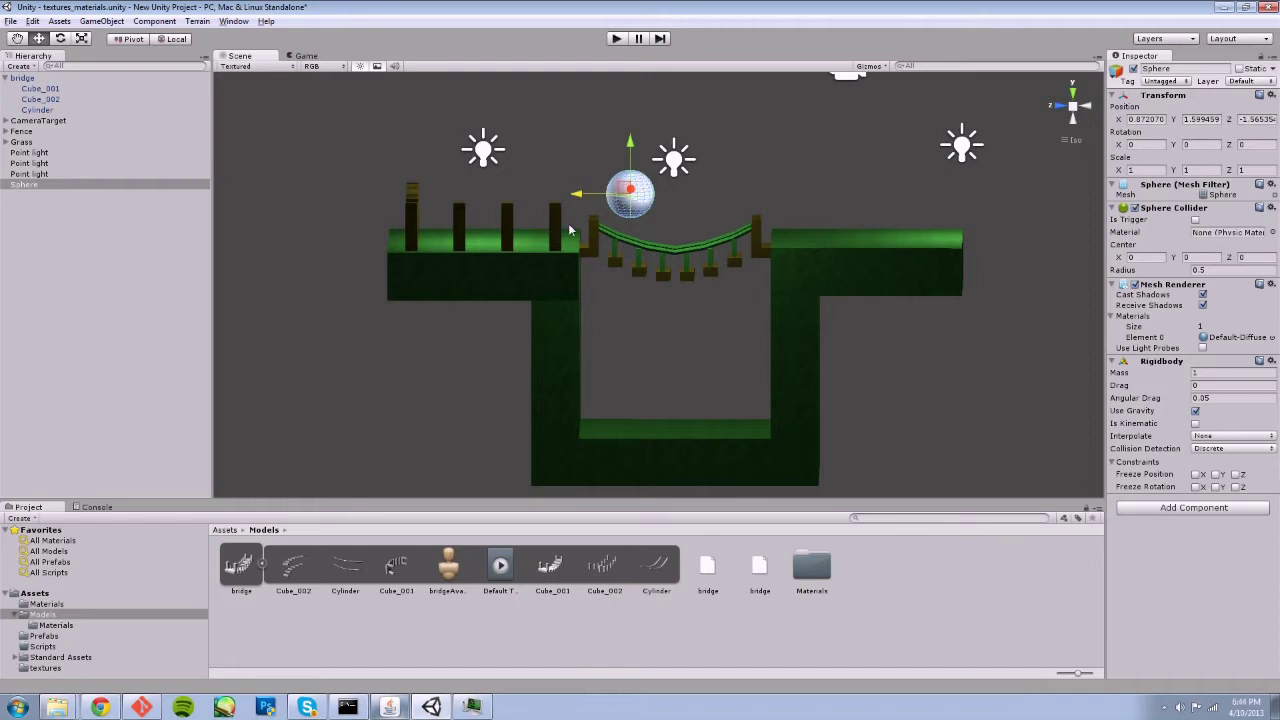
pyautogui.click(38, 110)
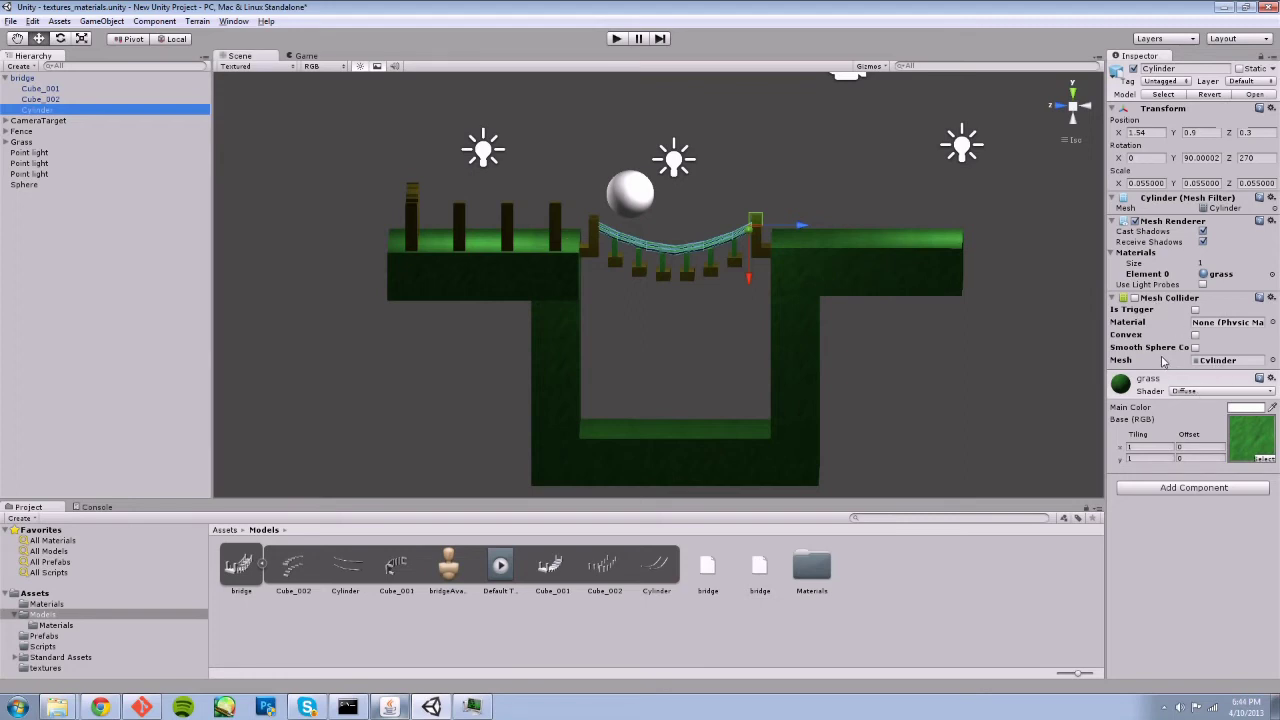
pyautogui.click(1137, 305)
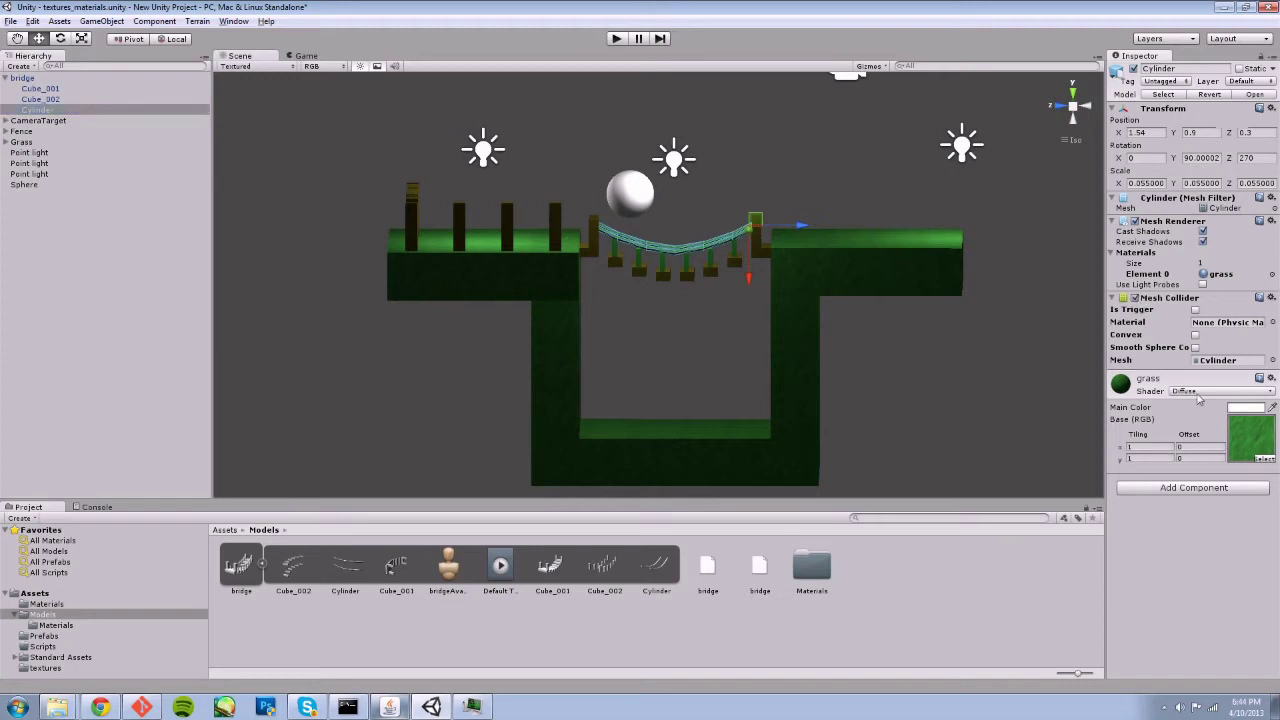
pyautogui.click(617, 42)
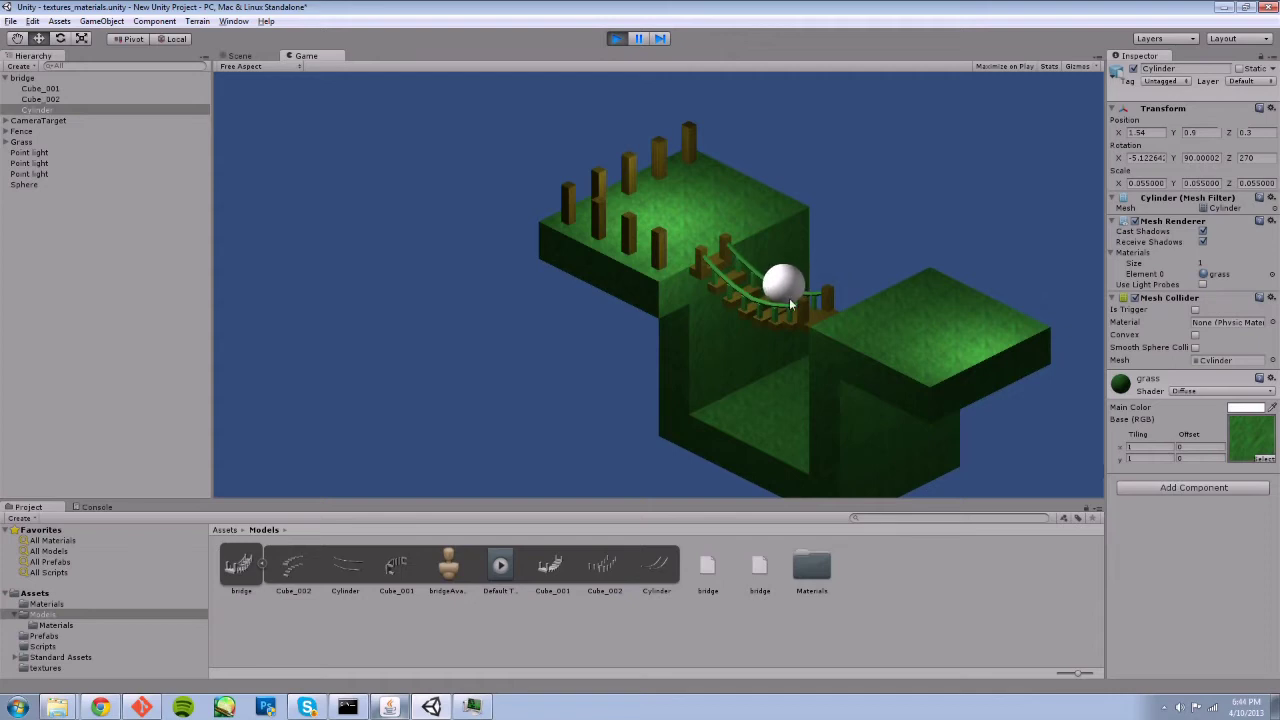
pyautogui.click(617, 39)
pyautogui.click(612, 192)
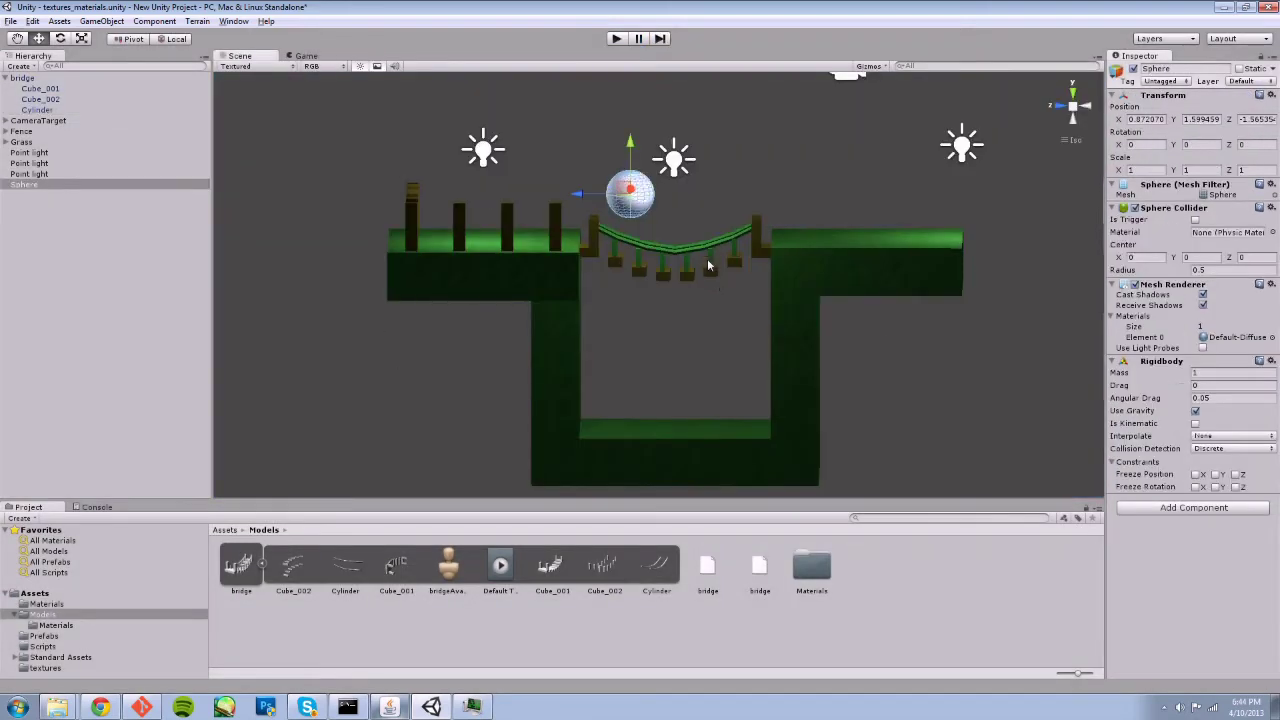
# From a top view, shrink the sphere to half size, nudge it along Z, and test
pyautogui.click(1073, 90)
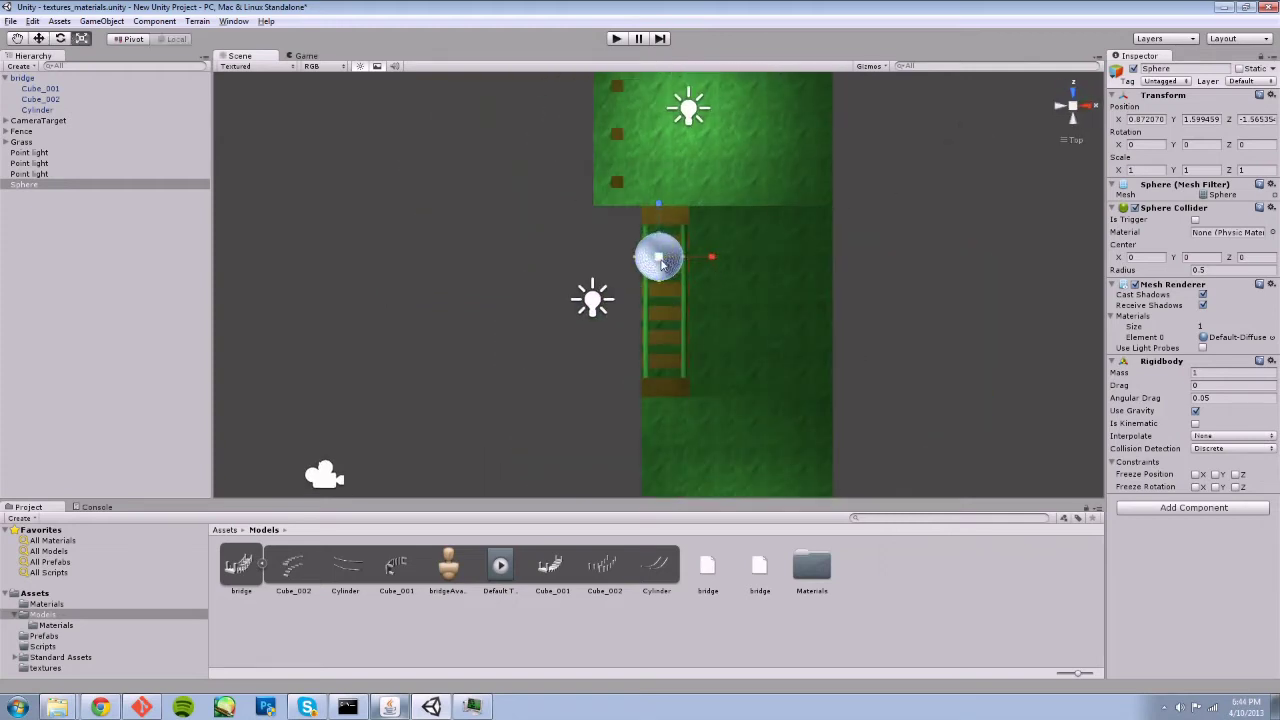
pyautogui.moveTo(658, 257); pyautogui.dragTo(716, 257)
pyautogui.press('w')
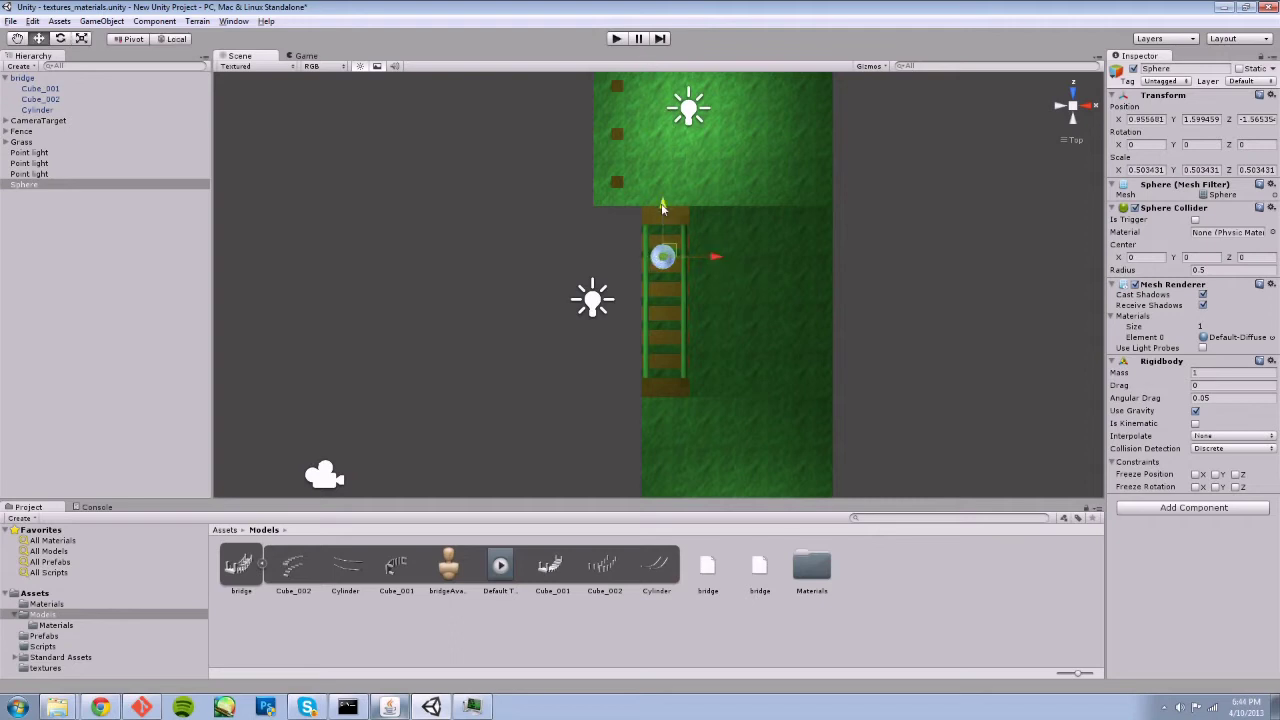
pyautogui.moveTo(661, 207); pyautogui.dragTo(661, 213)
pyautogui.click(616, 38)
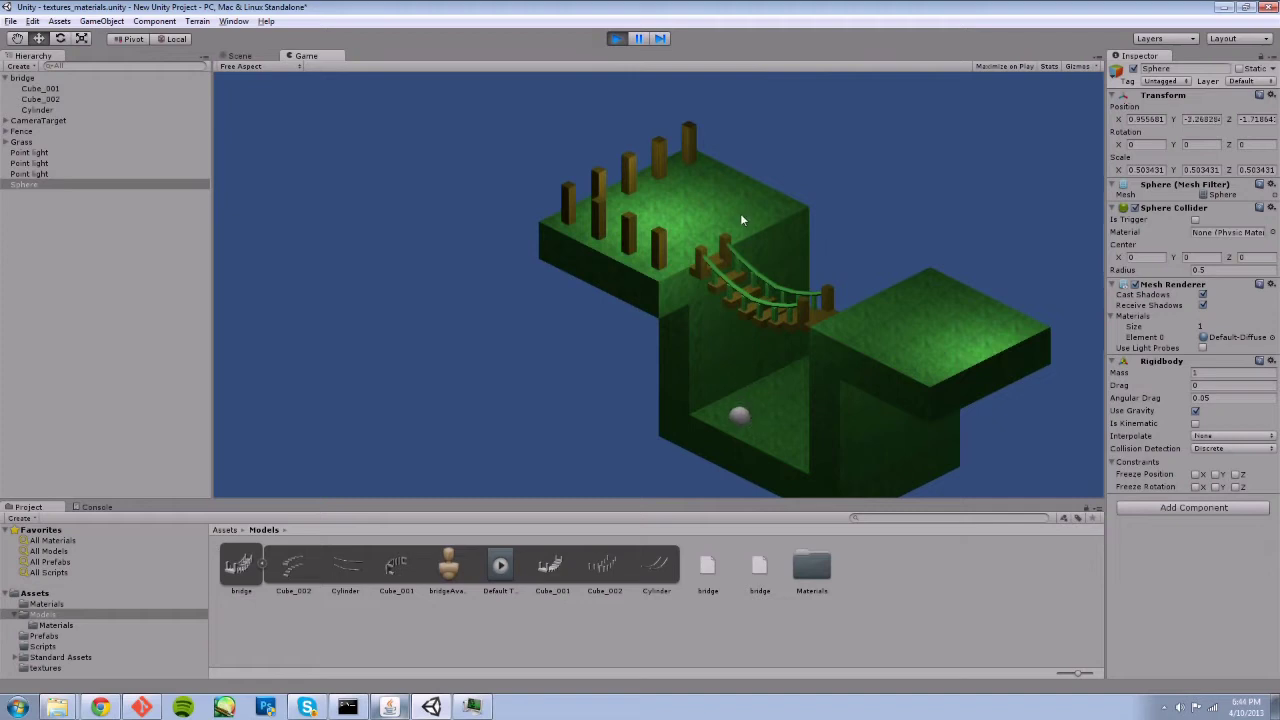
pyautogui.click(616, 38)
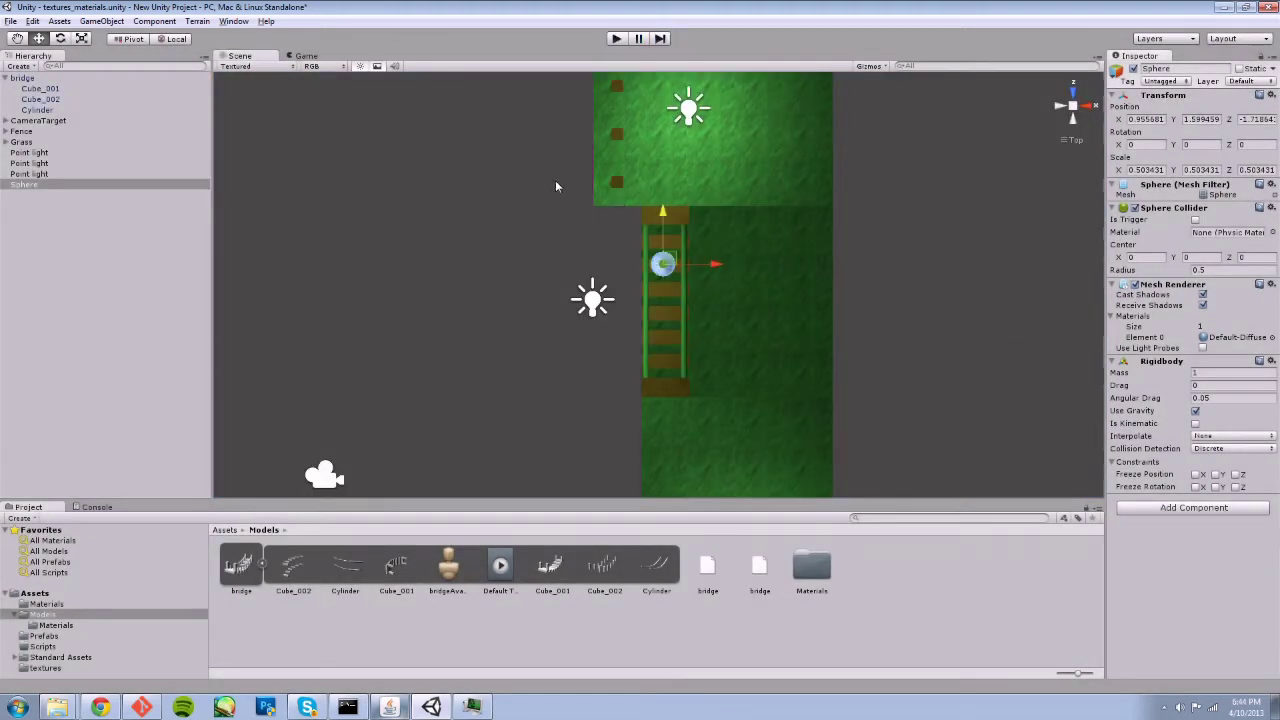
# Turn on Cube_001's Mesh Collider and run a test to check it
pyautogui.click(40, 88)
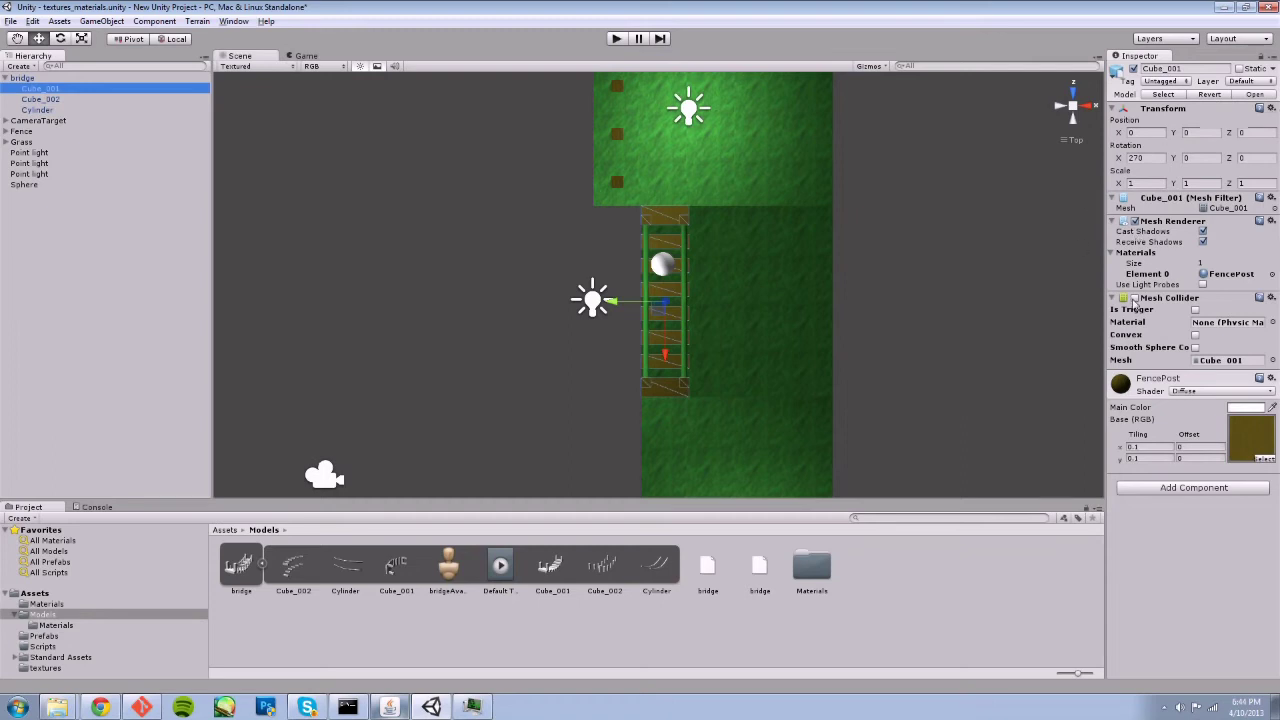
pyautogui.click(1133, 298)
pyautogui.click(614, 38)
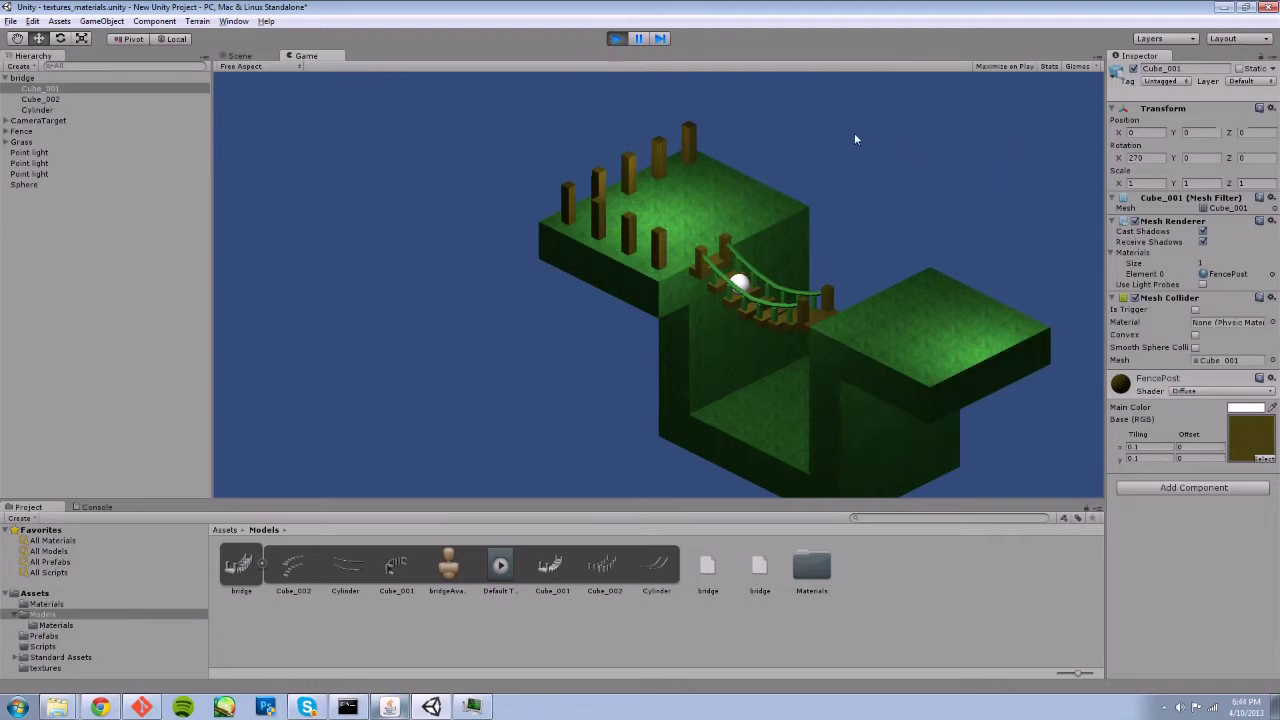
pyautogui.click(618, 42)
# Move the ball up along Z to the bridge's start and run the game again
pyautogui.click(665, 277)
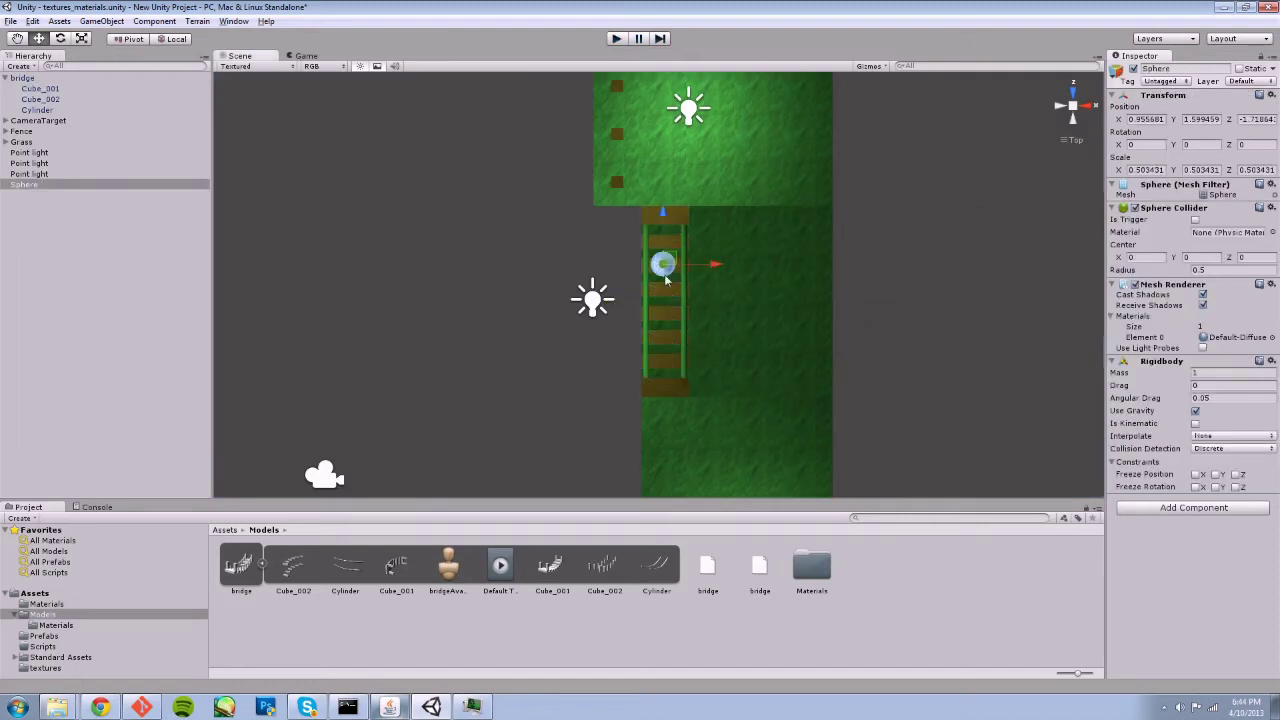
pyautogui.moveTo(662, 213); pyautogui.dragTo(662, 177)
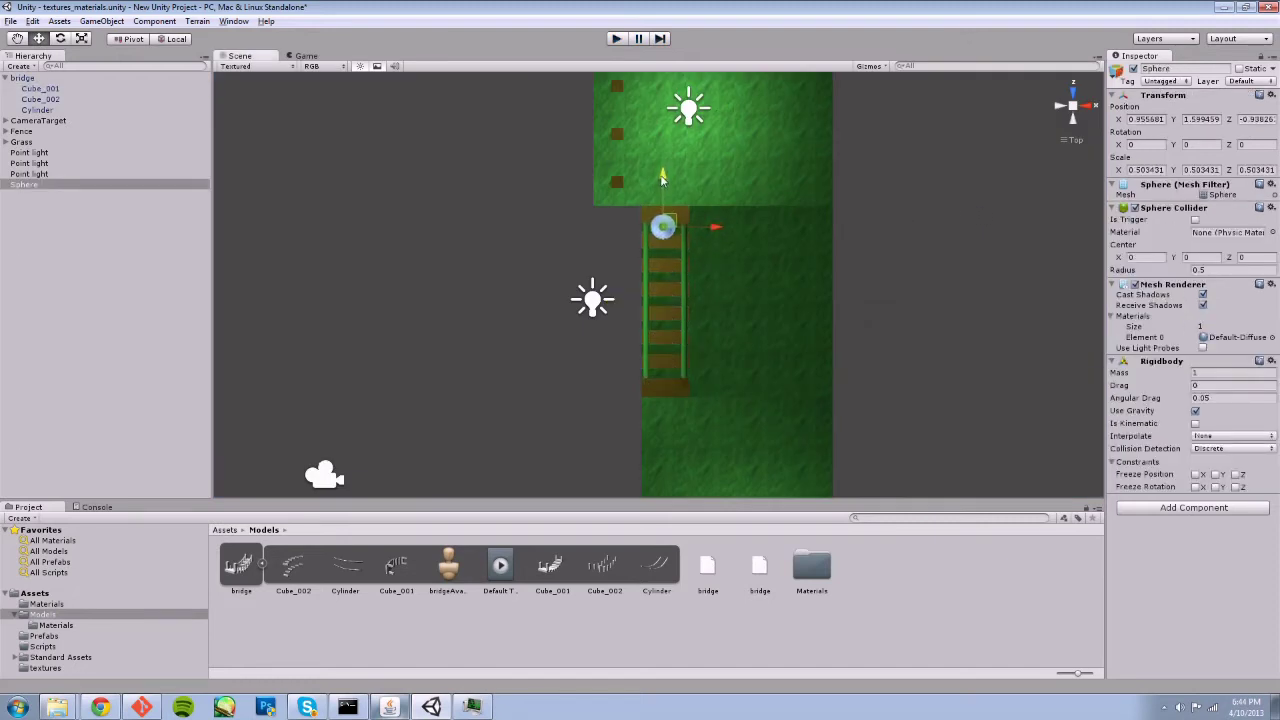
pyautogui.click(617, 40)
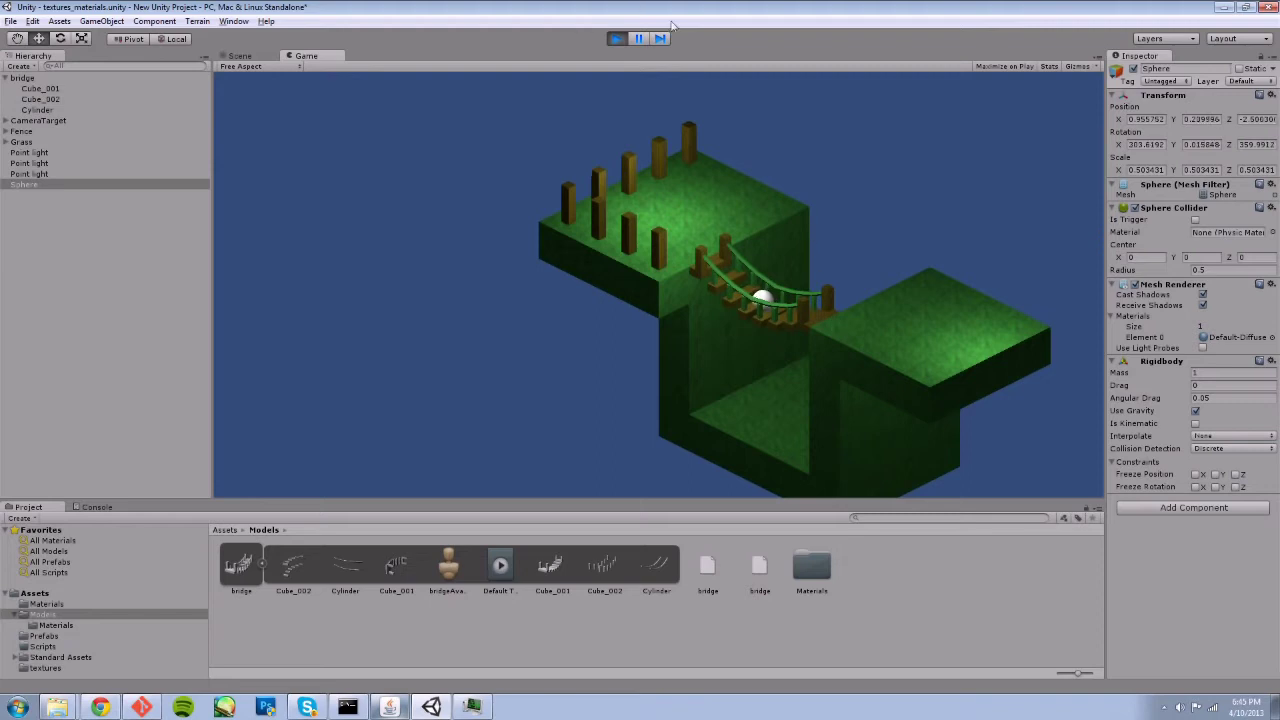
# Stop the test run and move the ball slightly further onto the bridge along Z
pyautogui.click(616, 39)
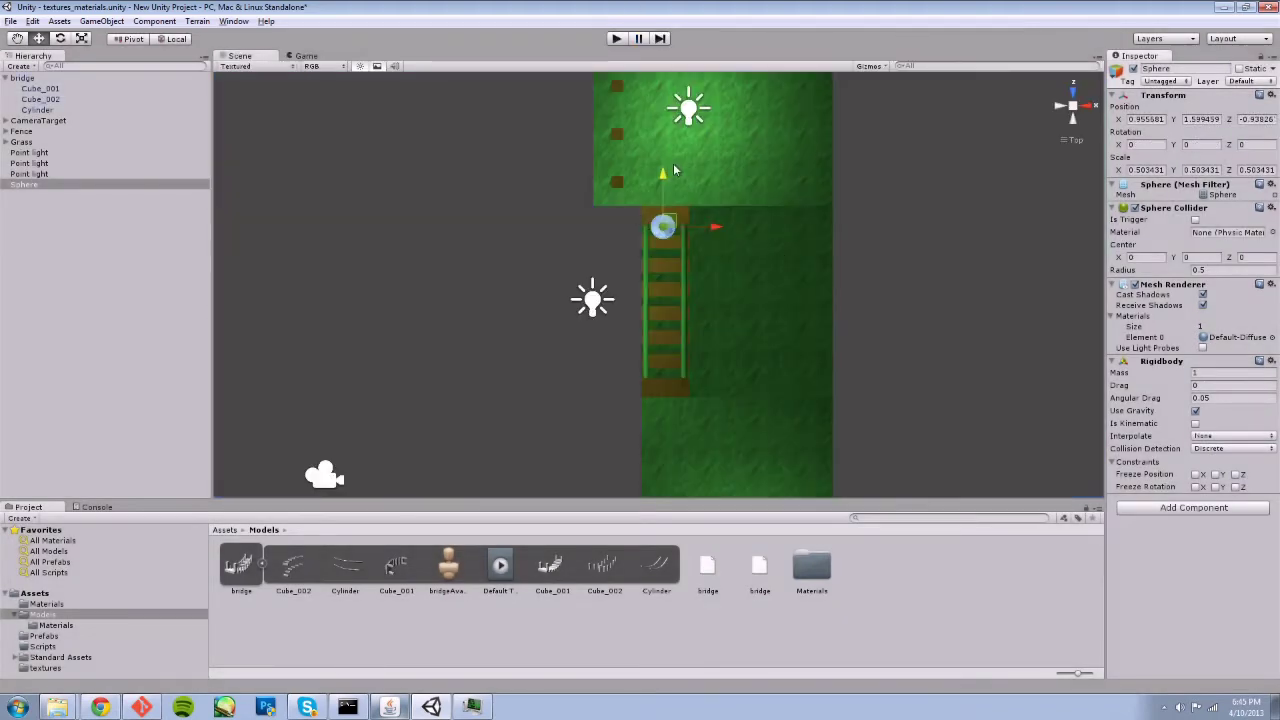
pyautogui.moveTo(663, 176)
pyautogui.mouseDown()
pyautogui.moveTo(663, 131)
pyautogui.moveTo(663, 316)
pyautogui.moveTo(663, 170)
pyautogui.moveTo(667, 190)
pyautogui.mouseUp()
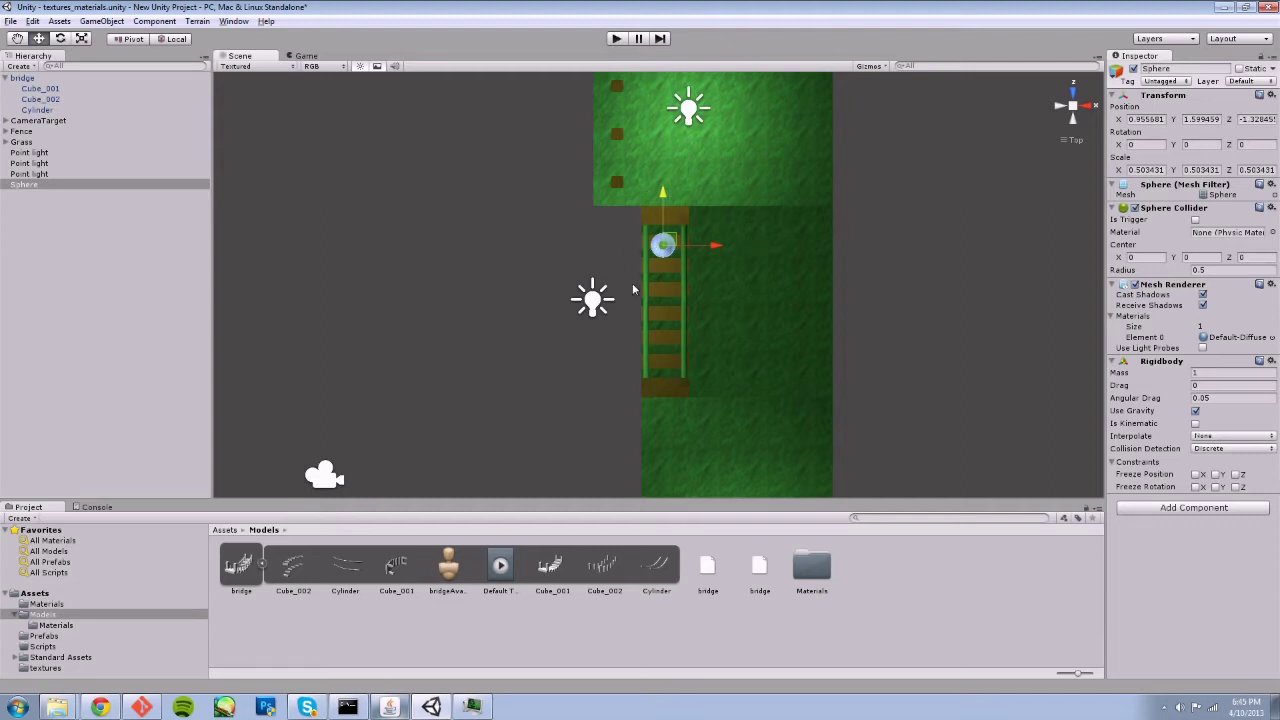
# Orbit to a tilted side view of the sagging bridge and select the bridge model
pyautogui.keyDown('alt'); pyautogui.moveTo(636, 340); pyautogui.dragTo(632, 153); pyautogui.keyUp('alt')
pyautogui.keyDown('alt'); pyautogui.moveTo(689, 317); pyautogui.dragTo(621, 197); pyautogui.keyUp('alt')
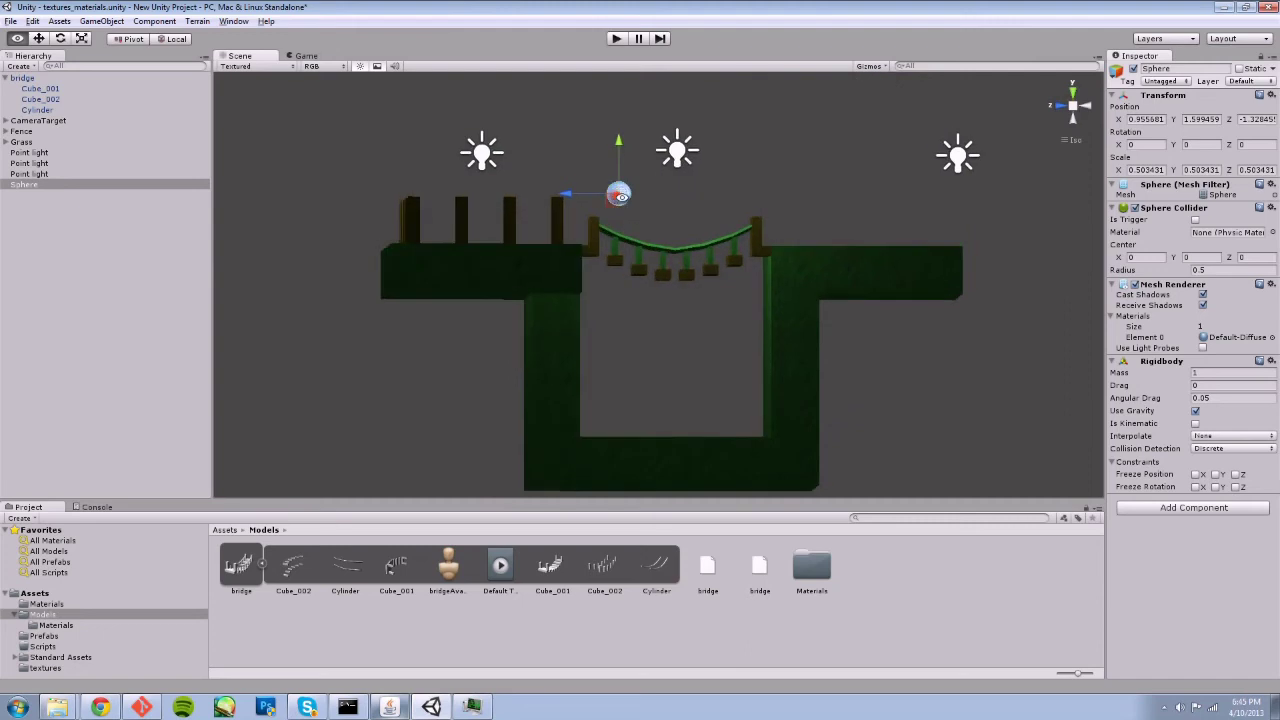
pyautogui.moveTo(823, 140)
pyautogui.keyDown('alt'); pyautogui.mouseDown()
pyautogui.moveTo(815, 240)
pyautogui.moveTo(757, 257)
pyautogui.moveTo(828, 165)
pyautogui.mouseUp(); pyautogui.keyUp('alt')
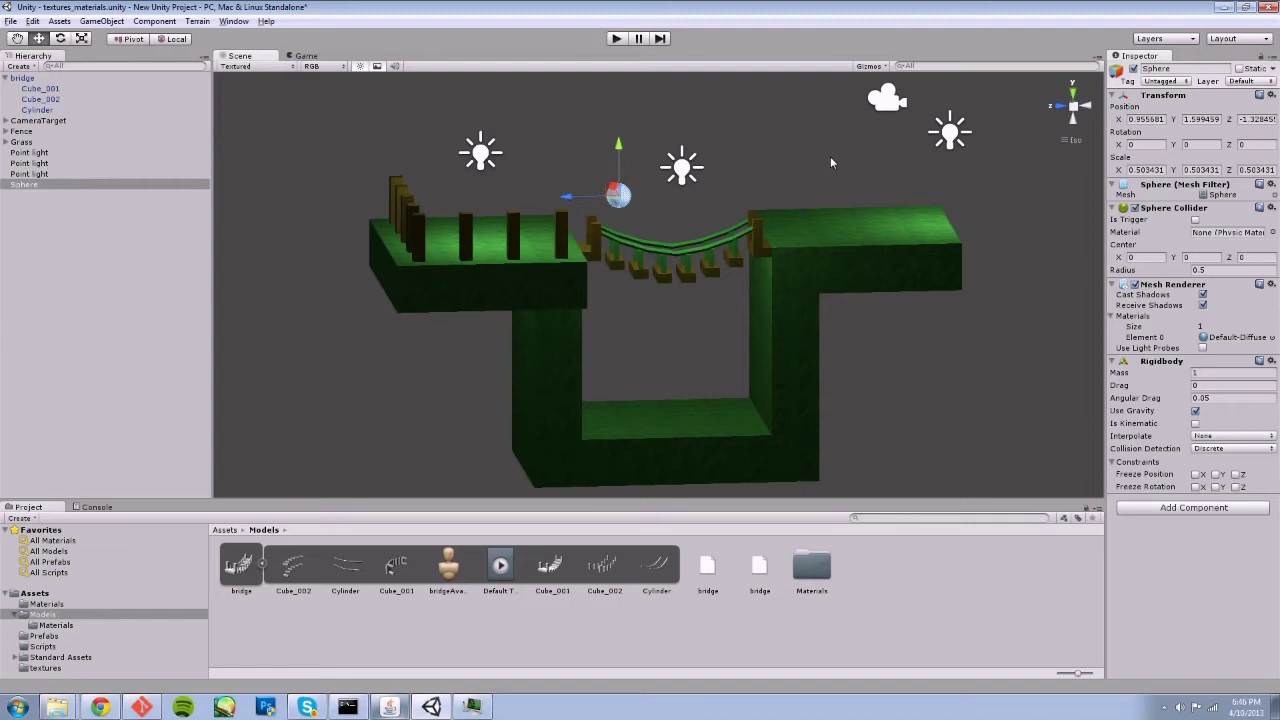
pyautogui.click(662, 274)
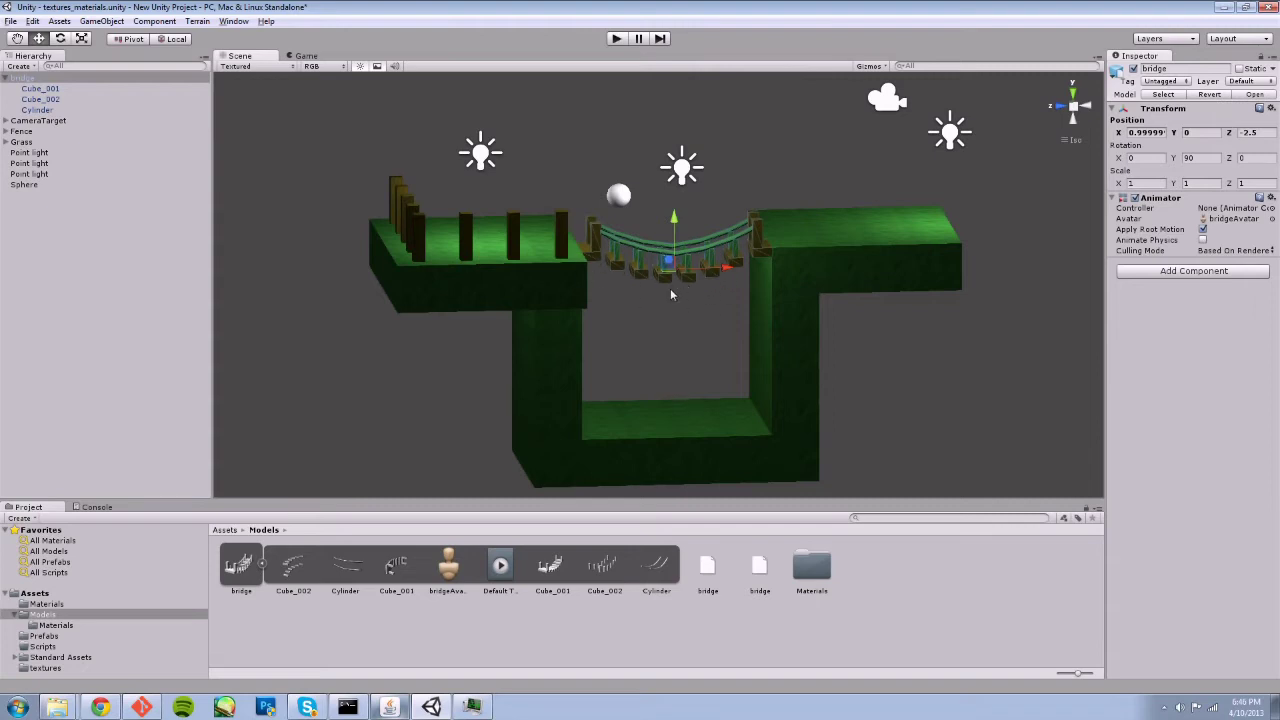
# Open the bridge model asset in Blender and switch to Top view with Numpad 7
pyautogui.rightClick(240, 568)
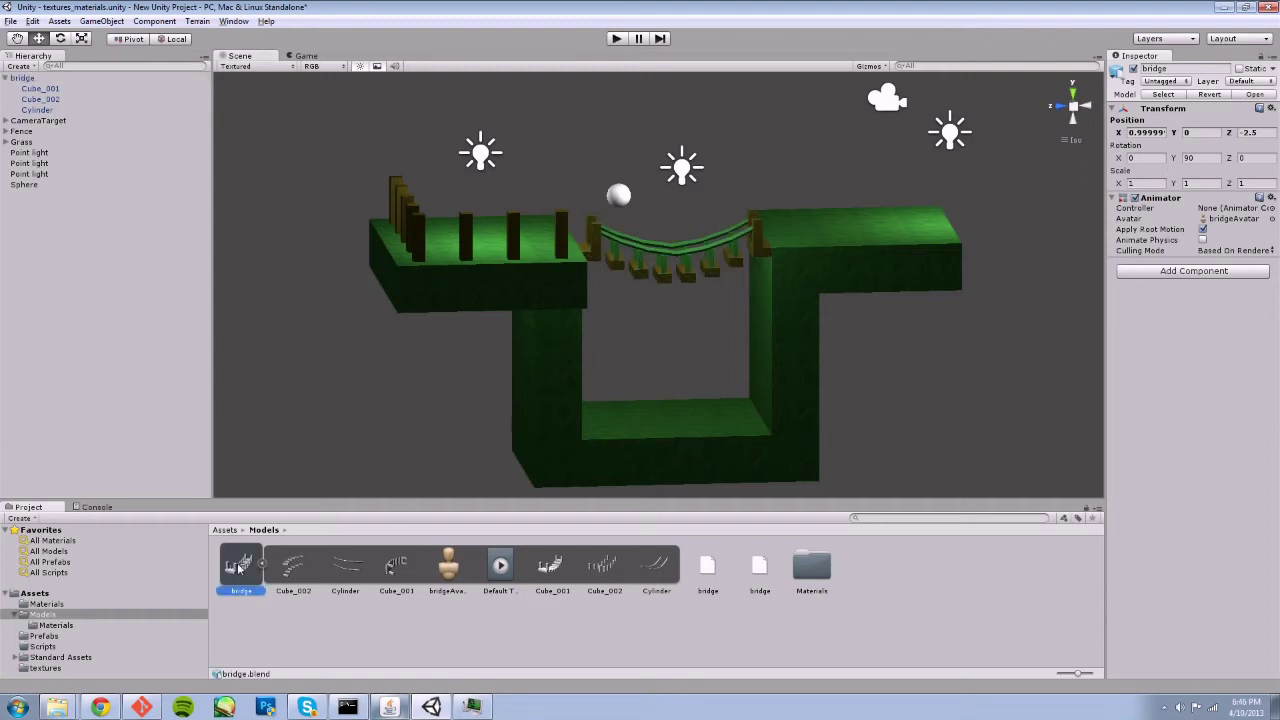
pyautogui.click(306, 386)
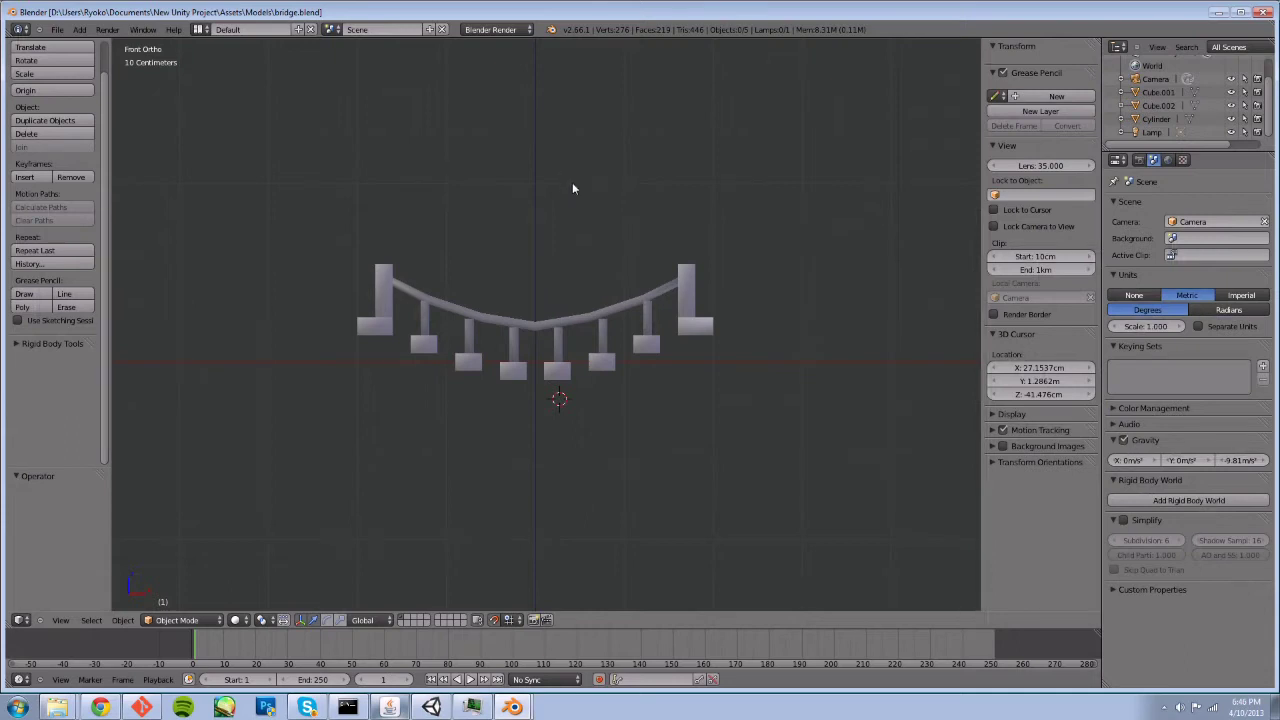
pyautogui.press('KP_8')
pyautogui.press('KP_7')
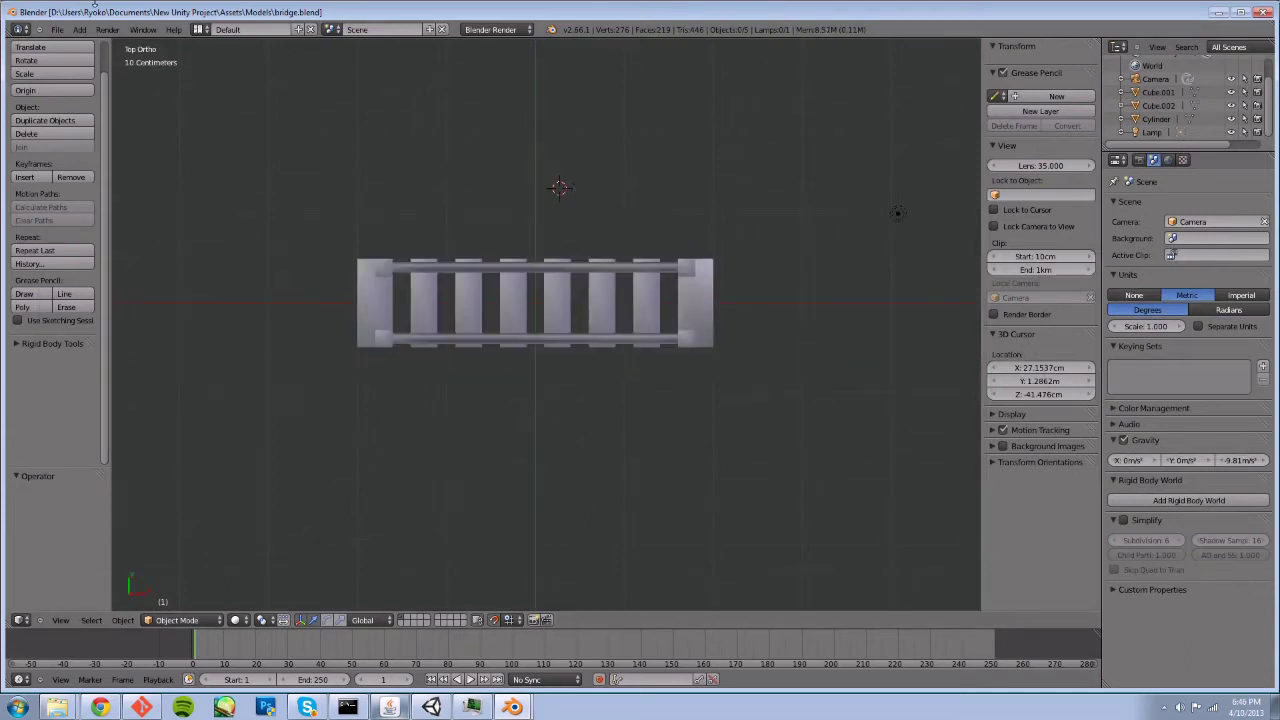
# Add a mesh Plane and move it down along Y toward the bridge
pyautogui.click(110, 30)
pyautogui.click(84, 32)
pyautogui.click(84, 32)
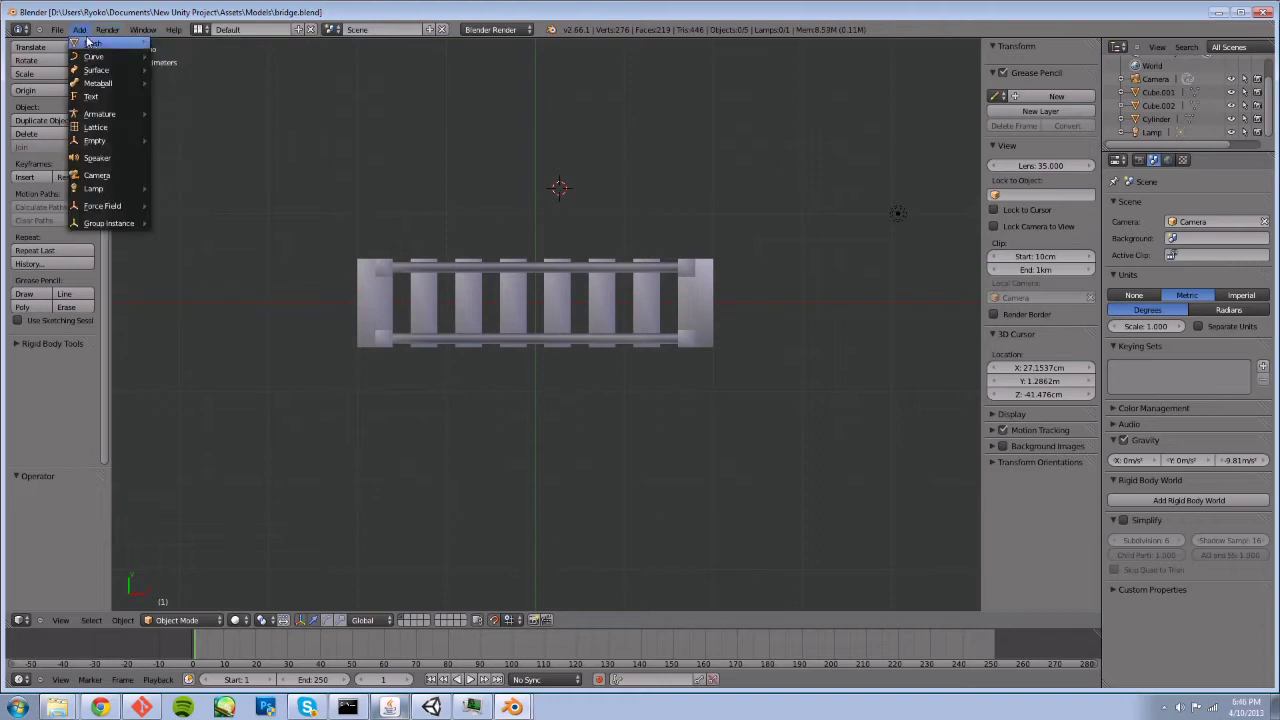
pyautogui.moveTo(90, 44)
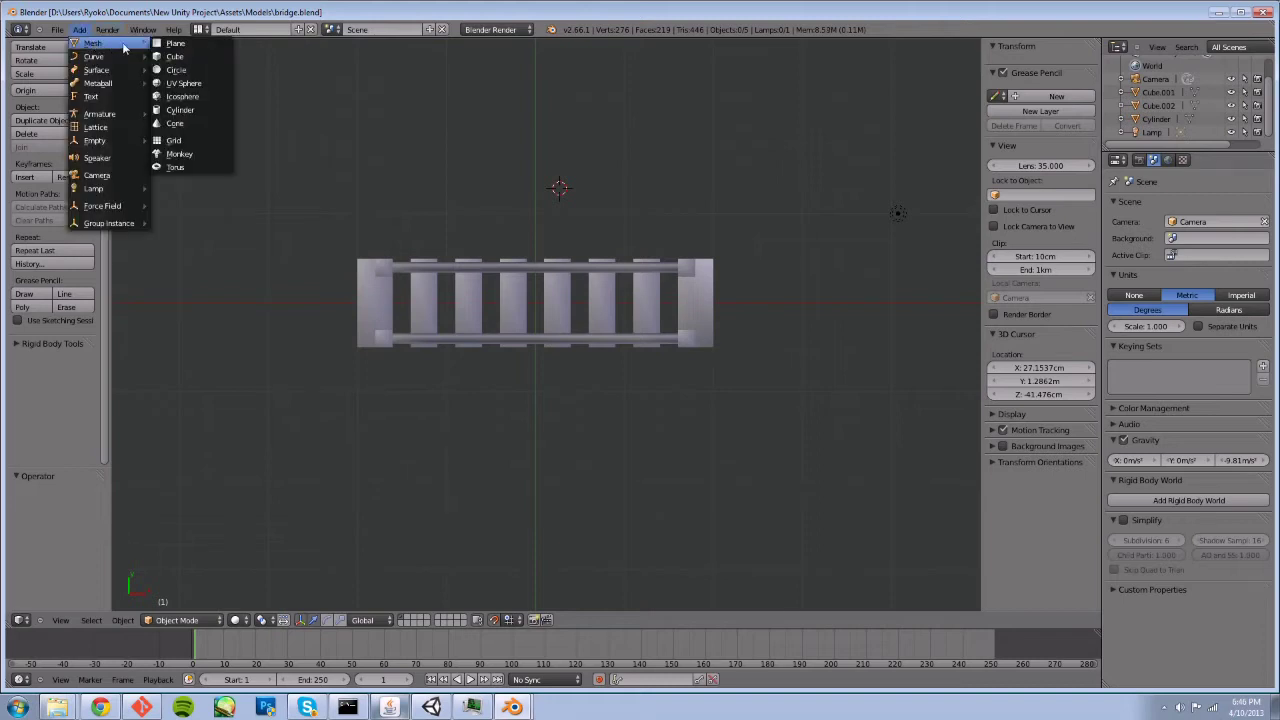
pyautogui.click(176, 45)
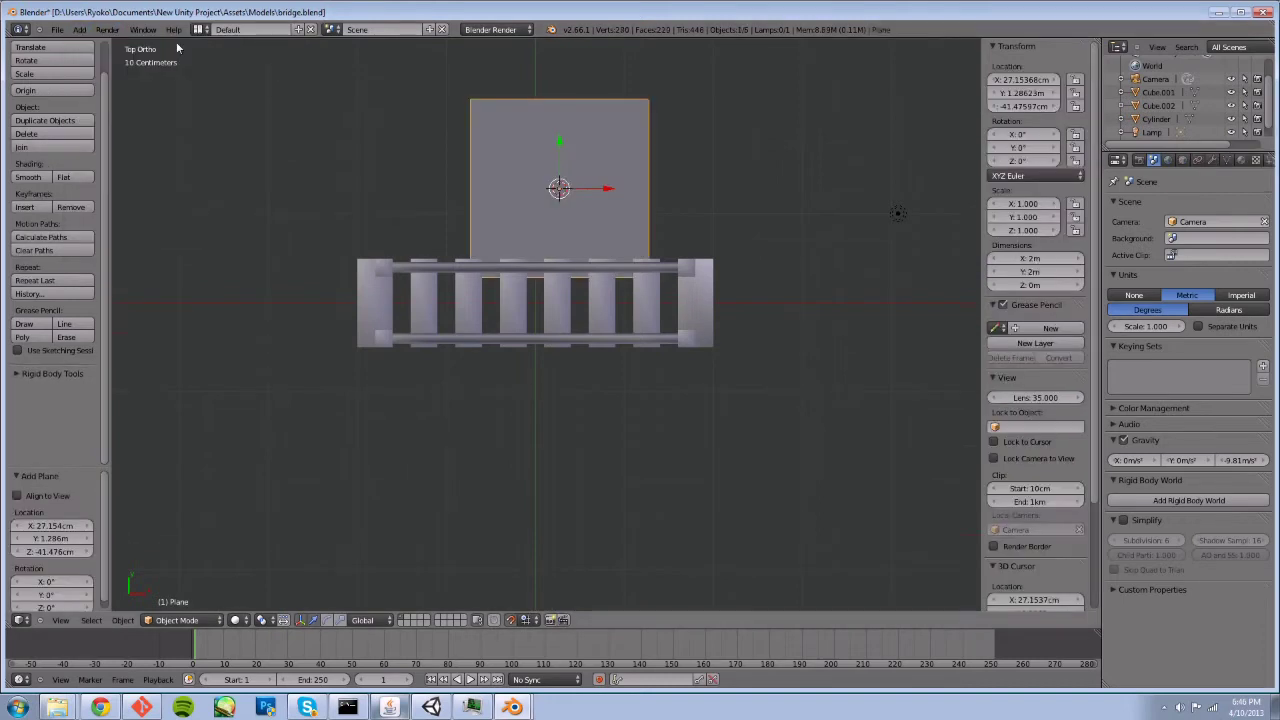
pyautogui.hotkey('ctrl', 'n')
pyautogui.moveTo(567, 142); pyautogui.dragTo(560, 249)
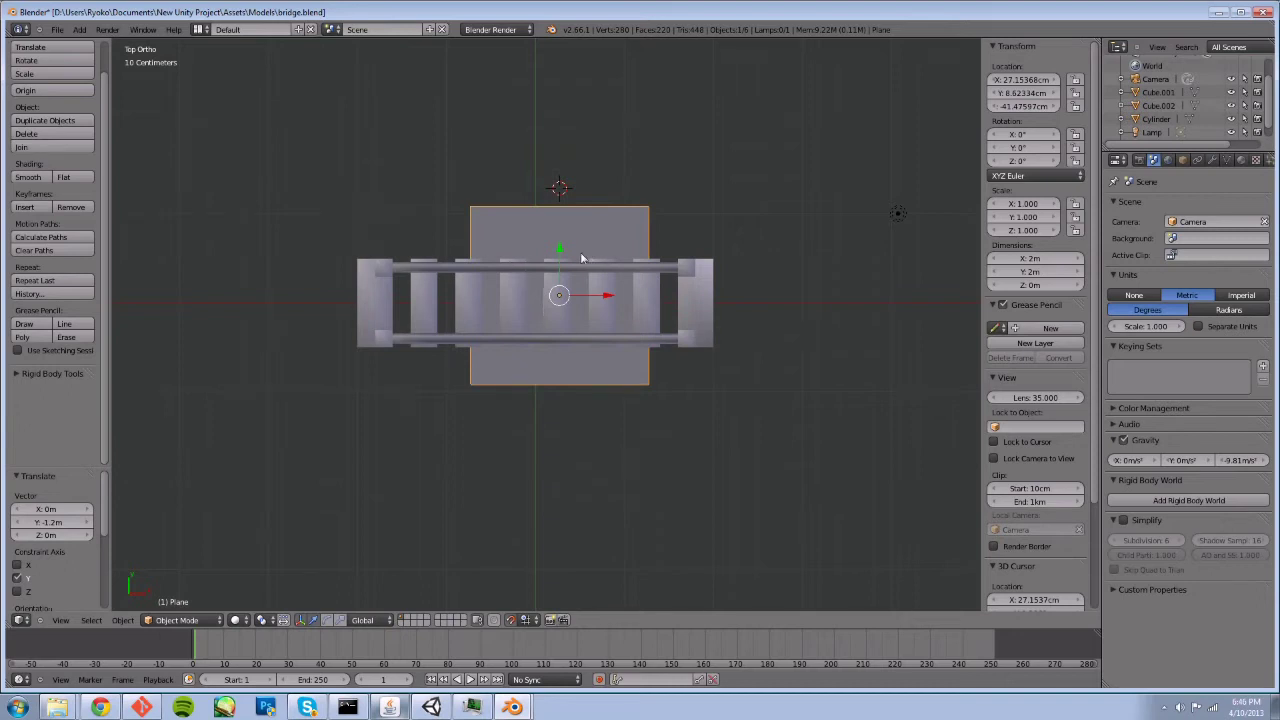
# Scale the plane to 0.44 (88 cm) and place it on the right end of the bridge deck
pyautogui.press('a')
pyautogui.click(45, 74)
pyautogui.write('.4')
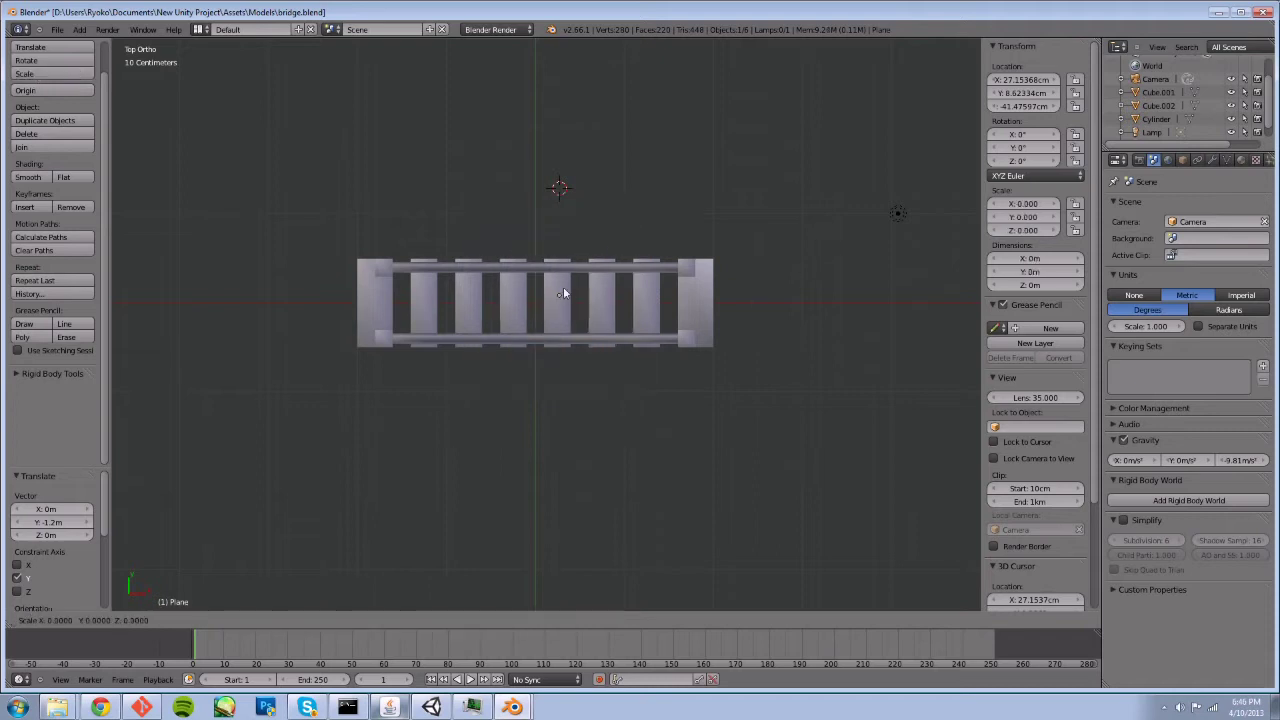
pyautogui.press('Return')
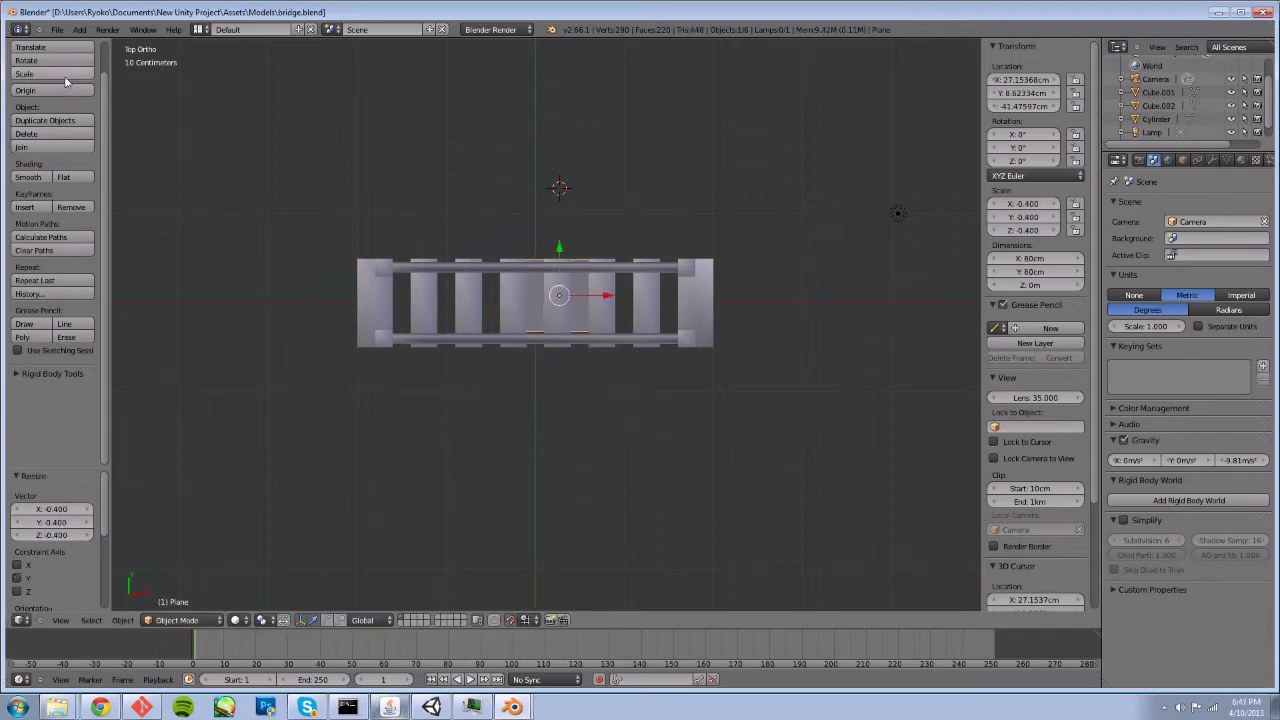
pyautogui.click(40, 74)
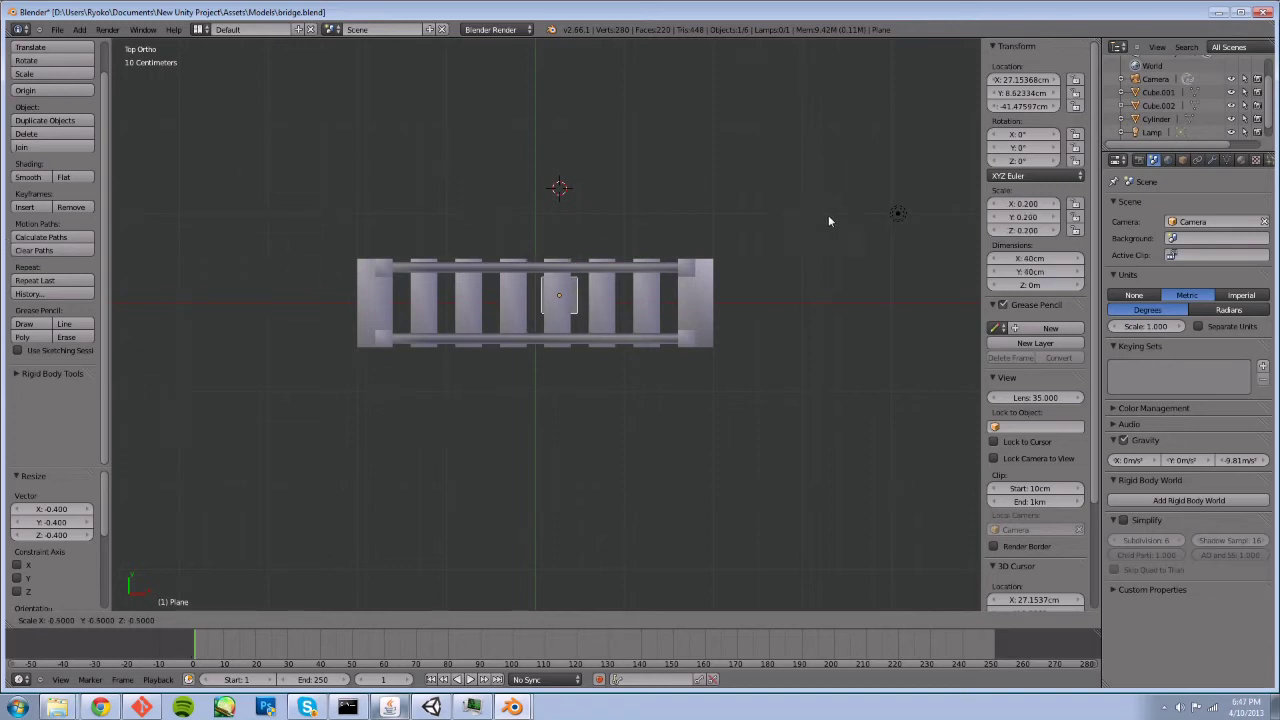
pyautogui.click(1095, 222)
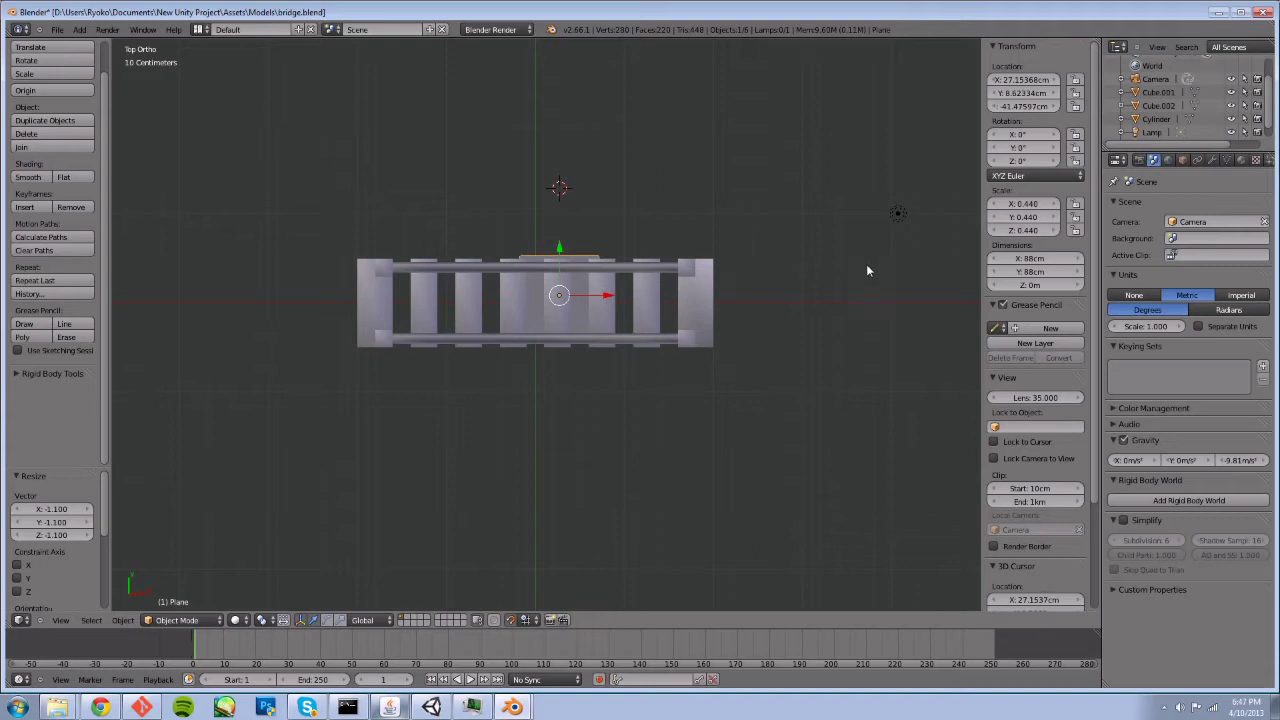
pyautogui.moveTo(558, 258); pyautogui.dragTo(714, 307)
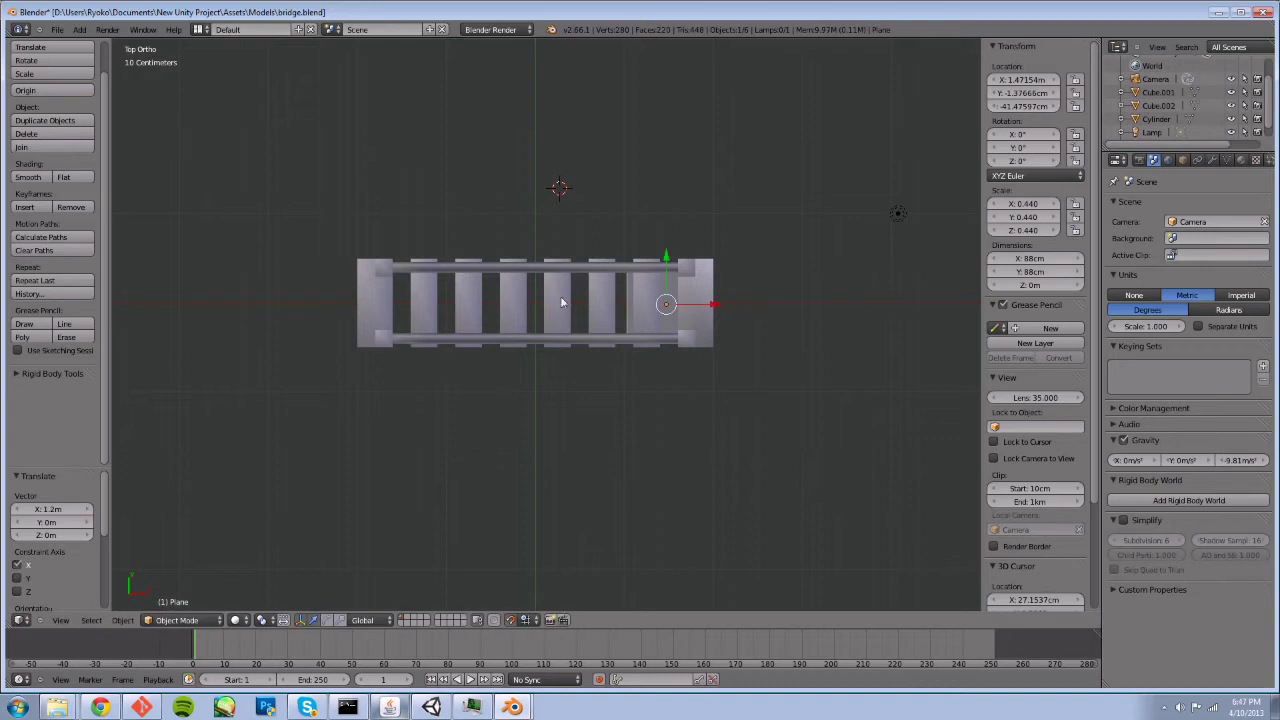
pyautogui.press('Tab')
# Stretch the plane's left vertices along X across the whole bridge length, making it 3.88 m
pyautogui.press('w')
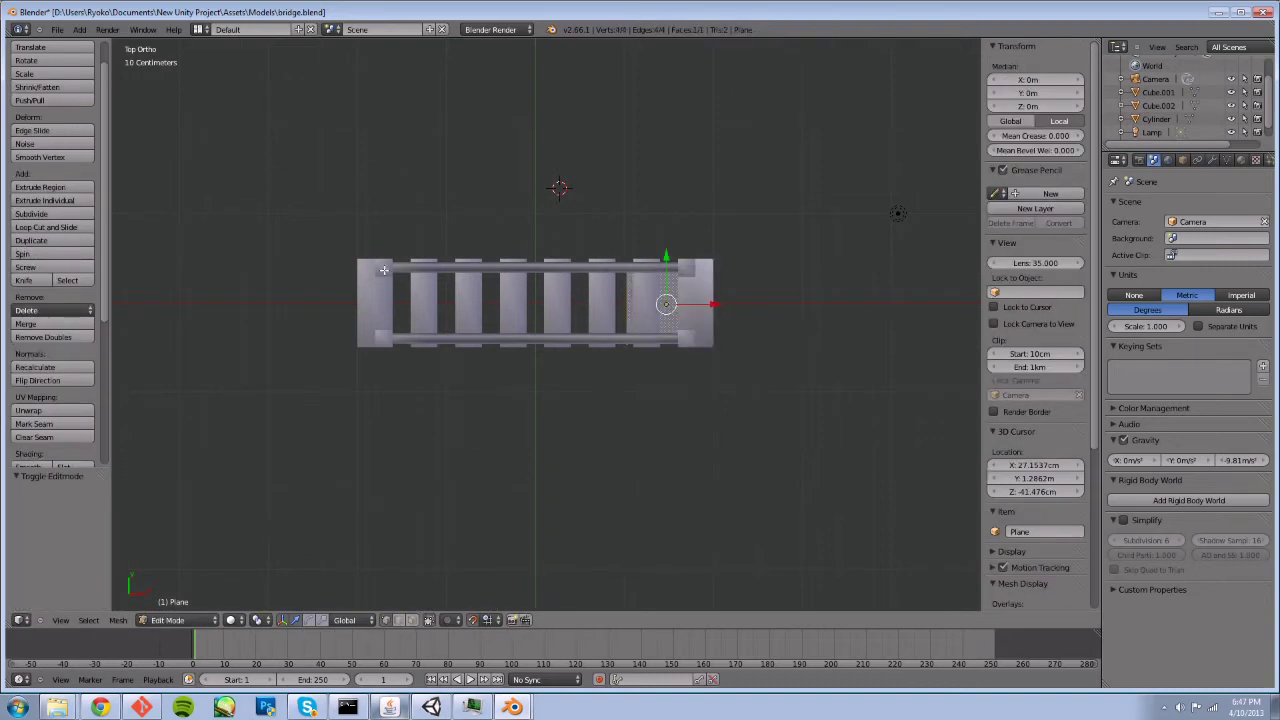
pyautogui.press('a')
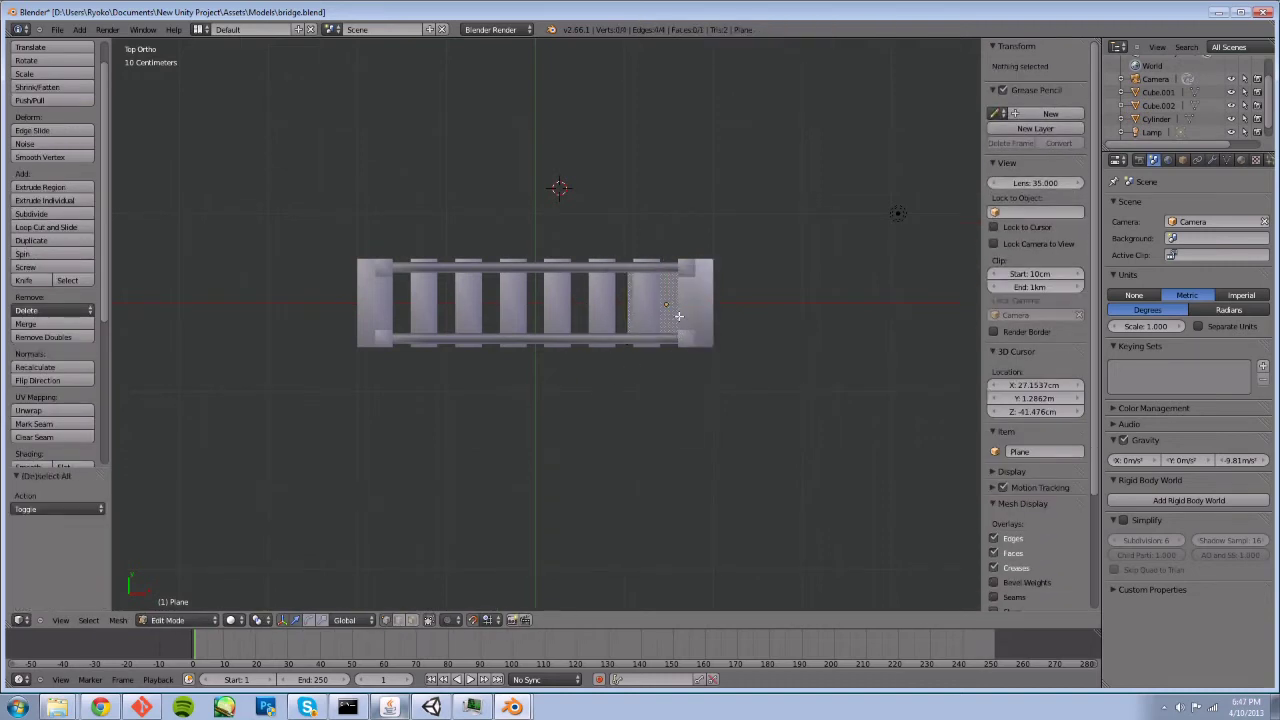
pyautogui.moveTo(632, 222)
pyautogui.keyDown('ctrl'); pyautogui.mouseDown()
pyautogui.moveTo(628, 550)
pyautogui.moveTo(625, 240)
pyautogui.mouseUp(); pyautogui.keyUp('ctrl')
pyautogui.press('g')
pyautogui.press('x')
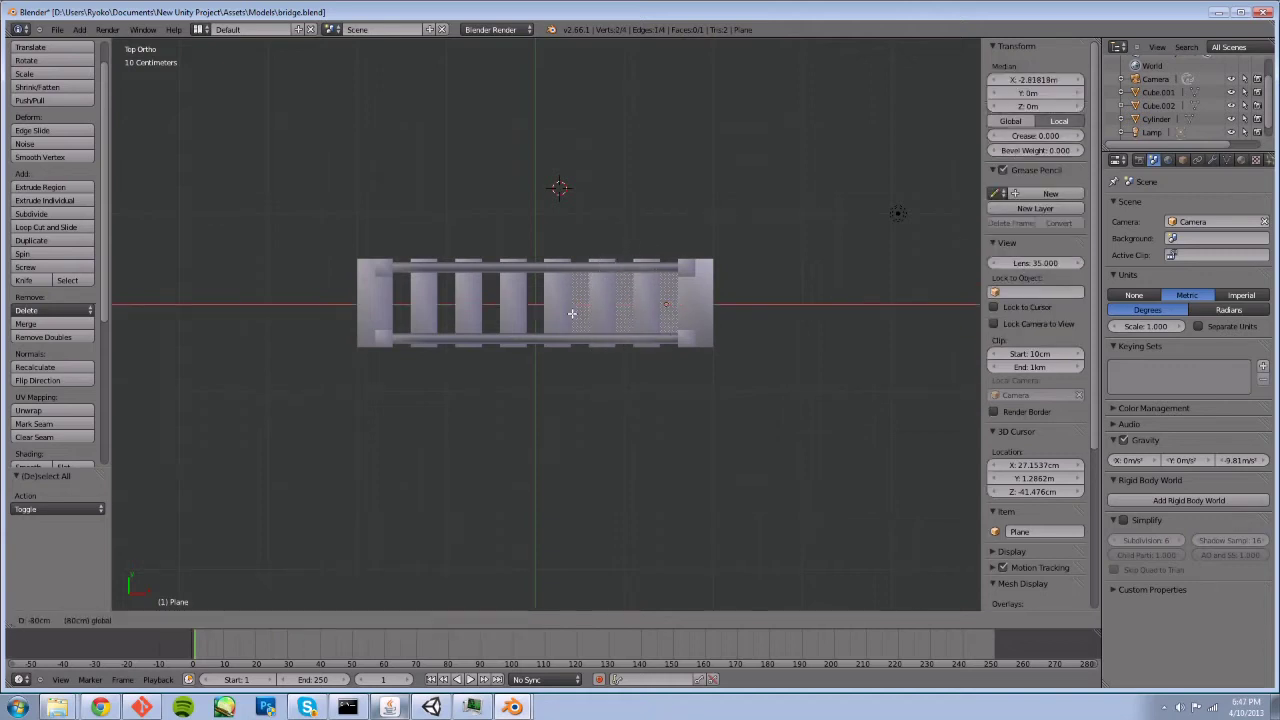
pyautogui.click(399, 316)
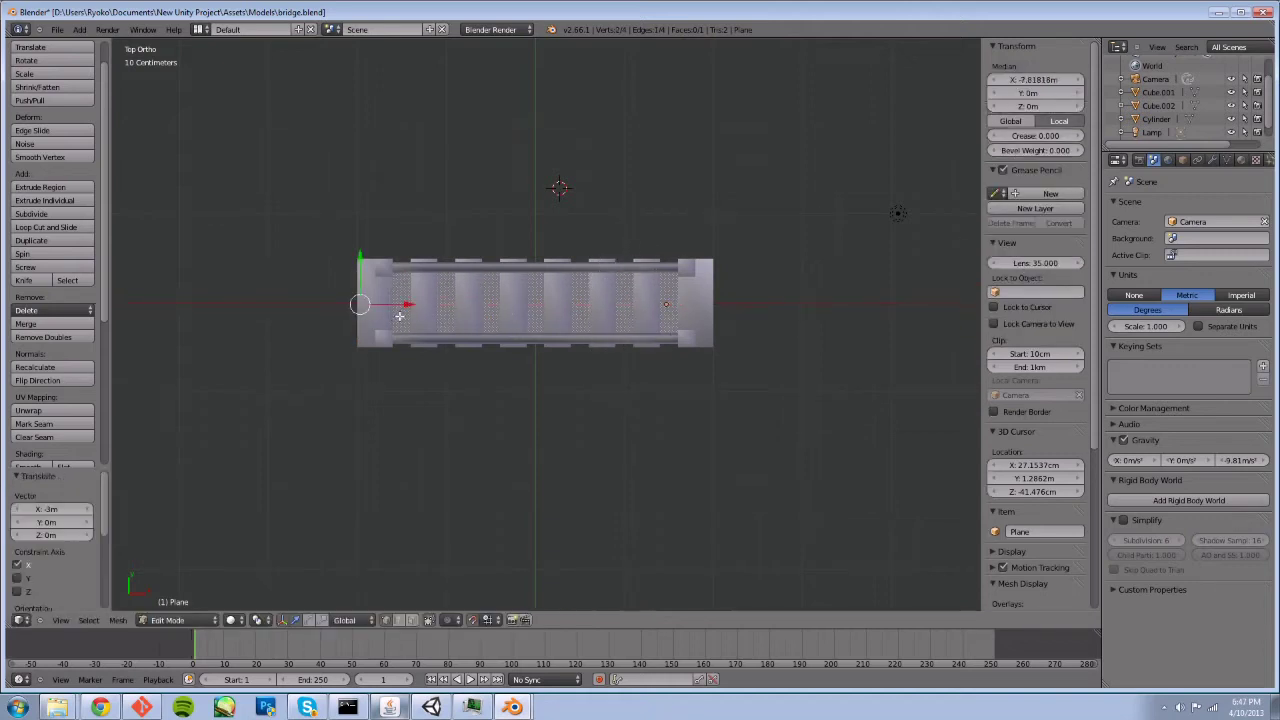
# From the front view, lower the whole plane 1.6 m straight down along Z
pyautogui.press('KP_1')
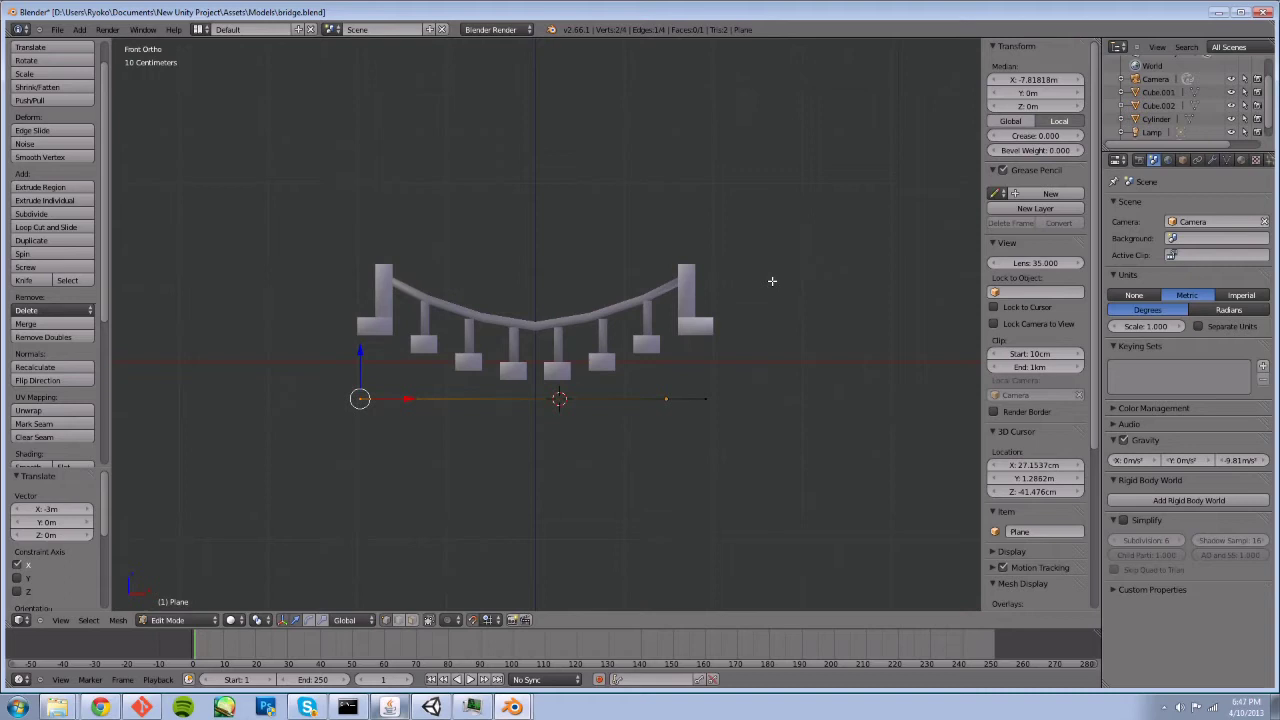
pyautogui.press('a')
pyautogui.press('a')
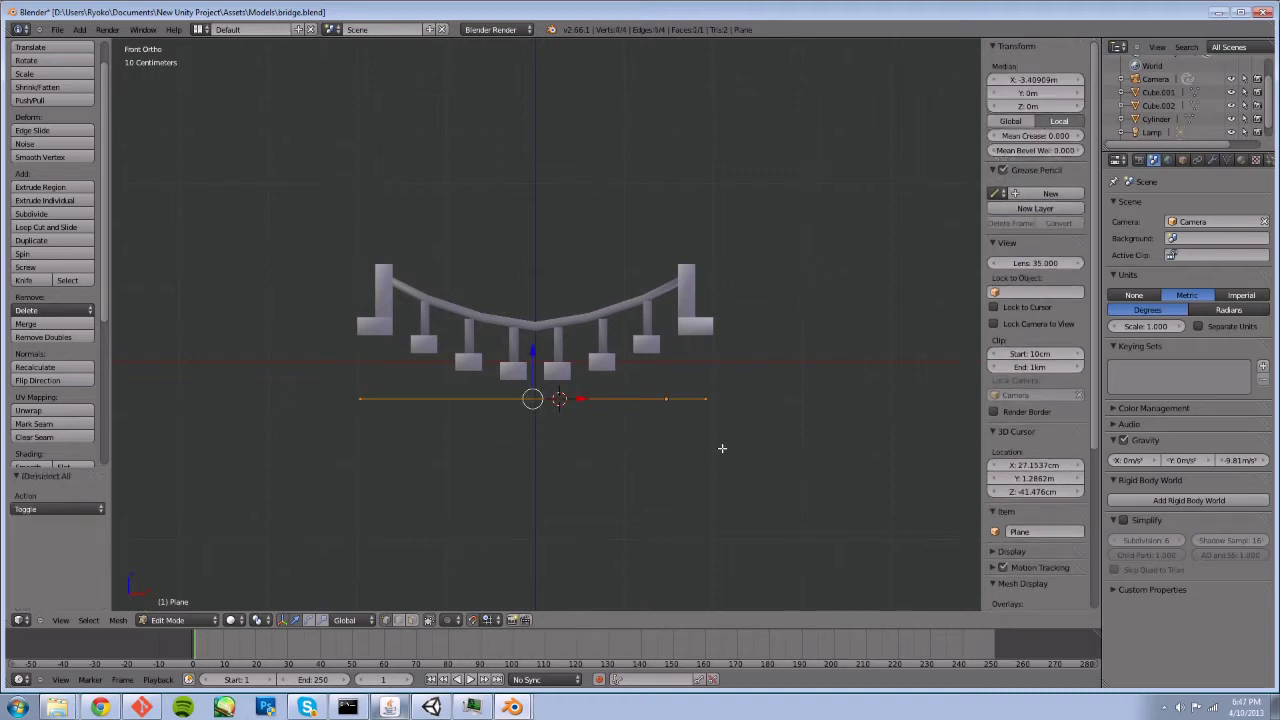
pyautogui.press('g')
pyautogui.press('z')
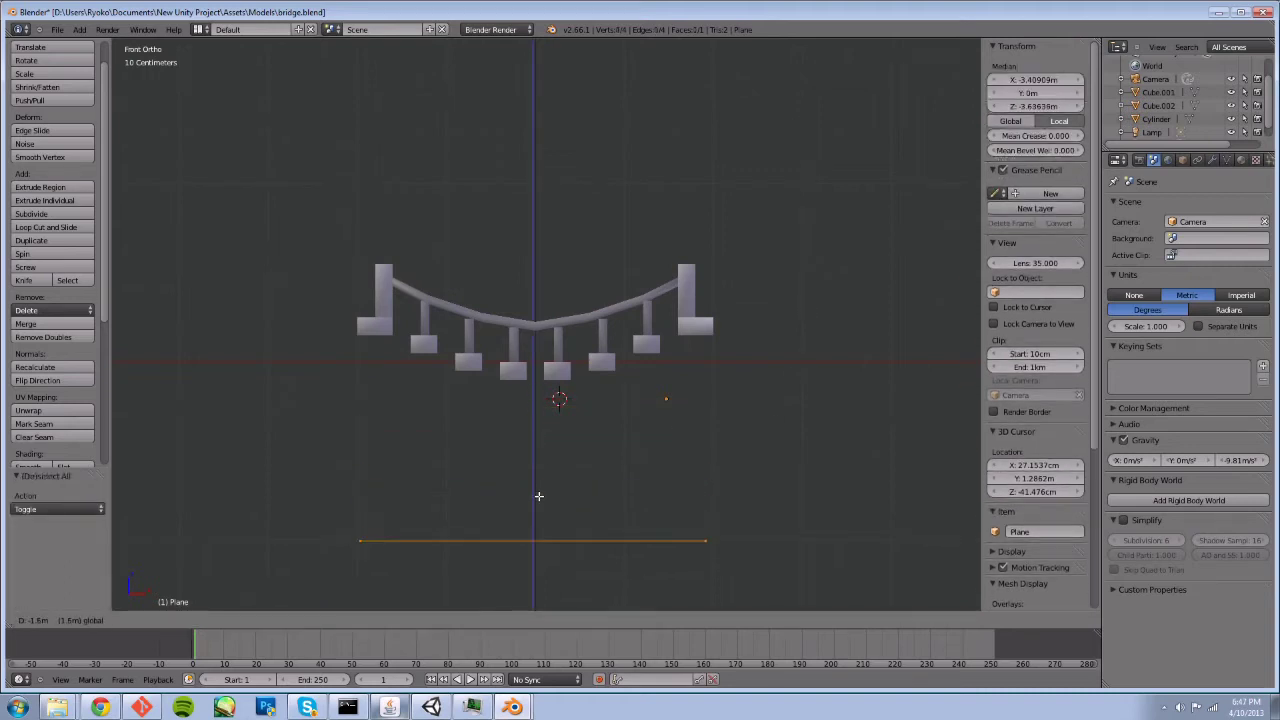
pyautogui.click(537, 500)
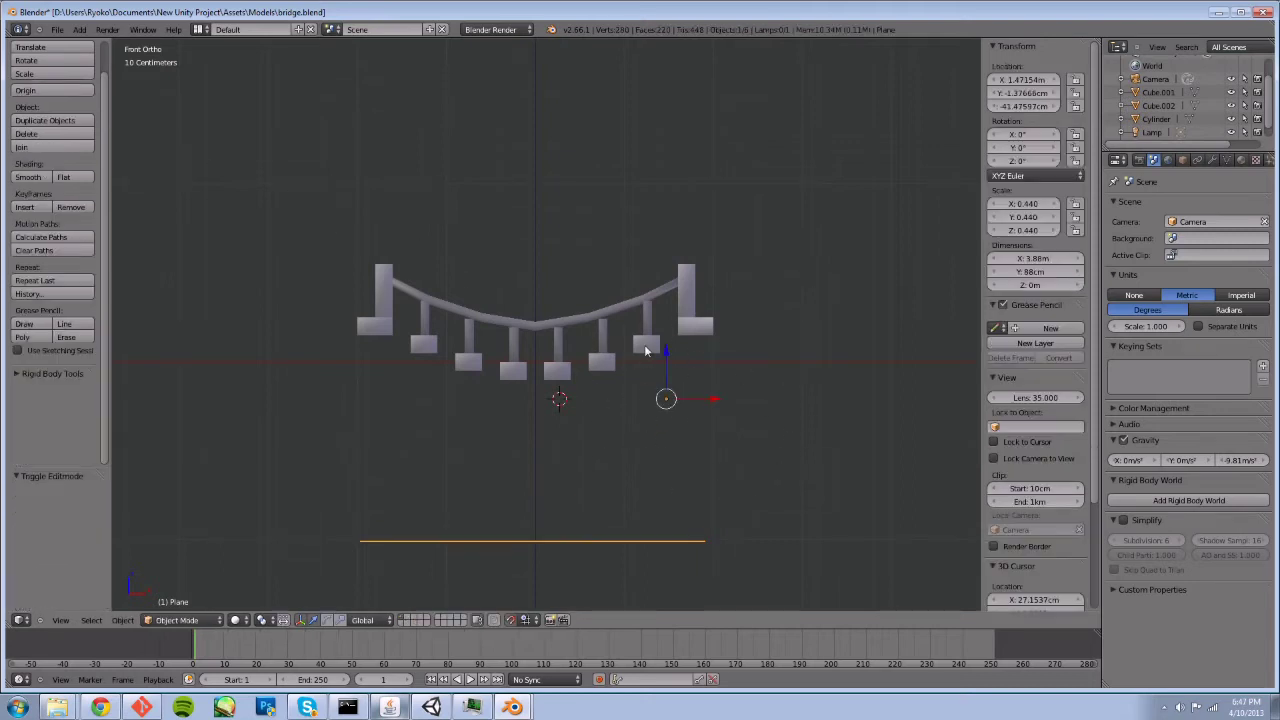
# Set the plane's origin to its geometry
pyautogui.click(123, 620)
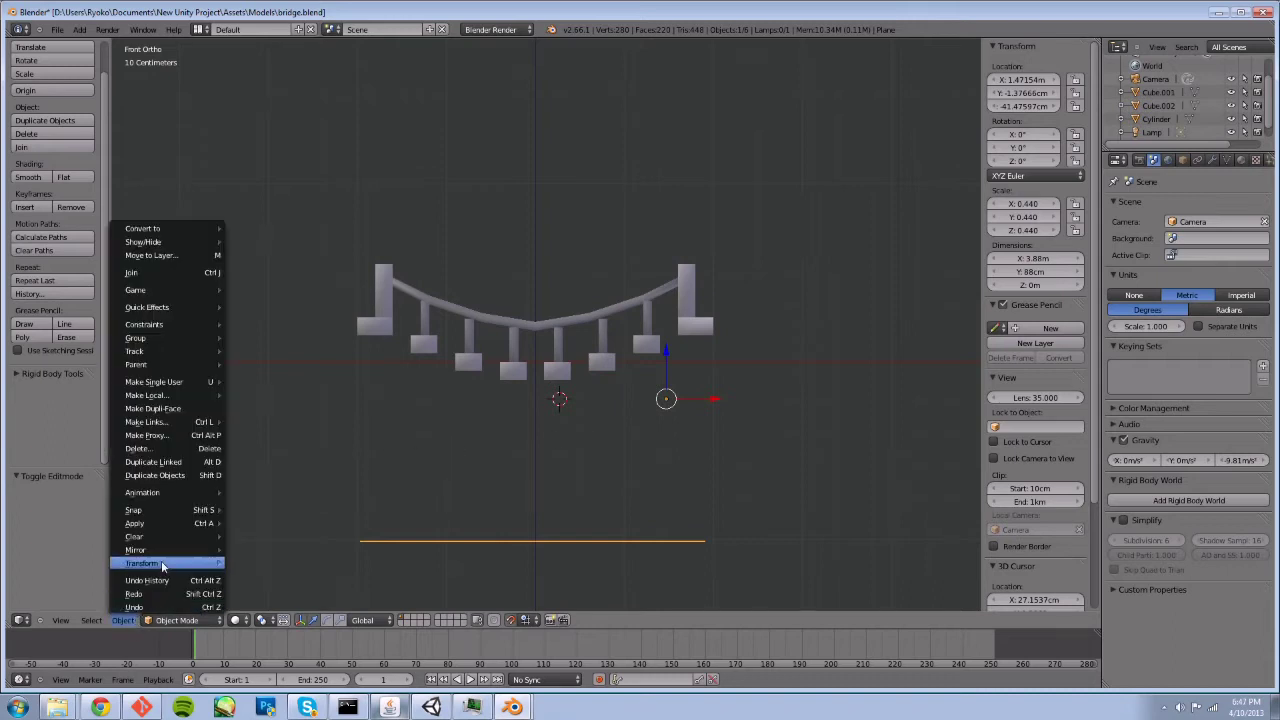
pyautogui.moveTo(163, 567)
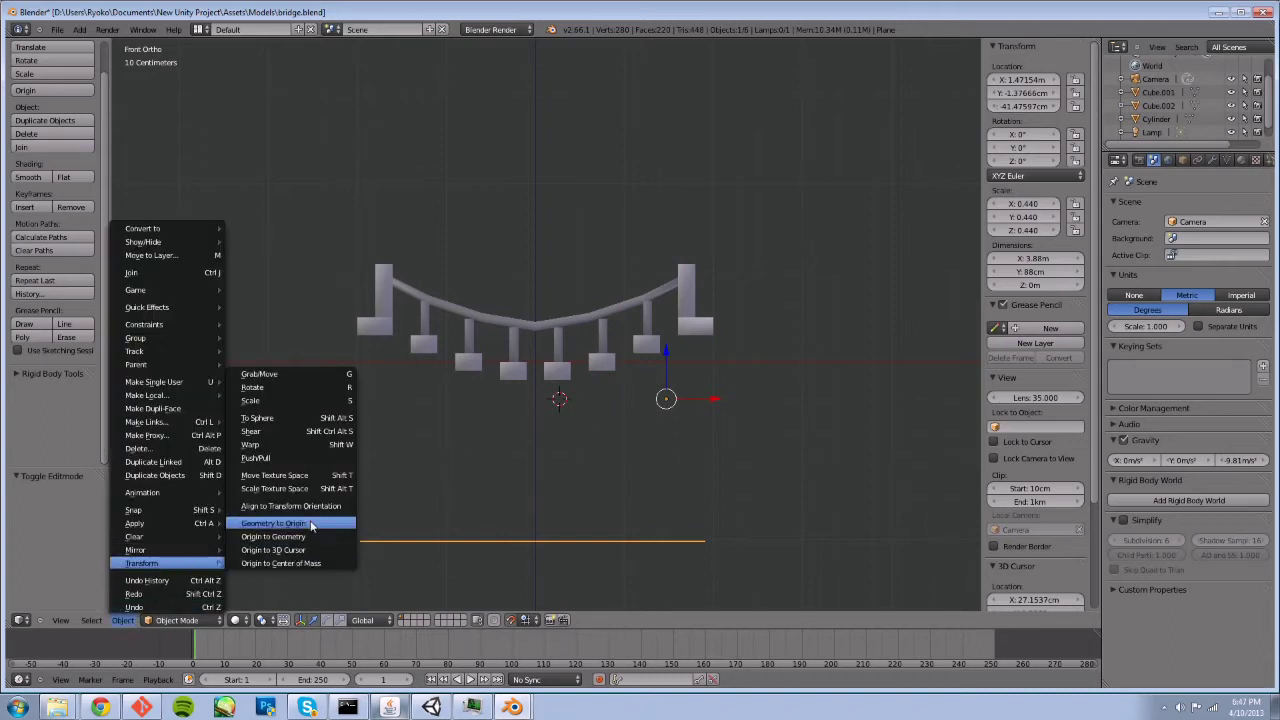
pyautogui.click(308, 534)
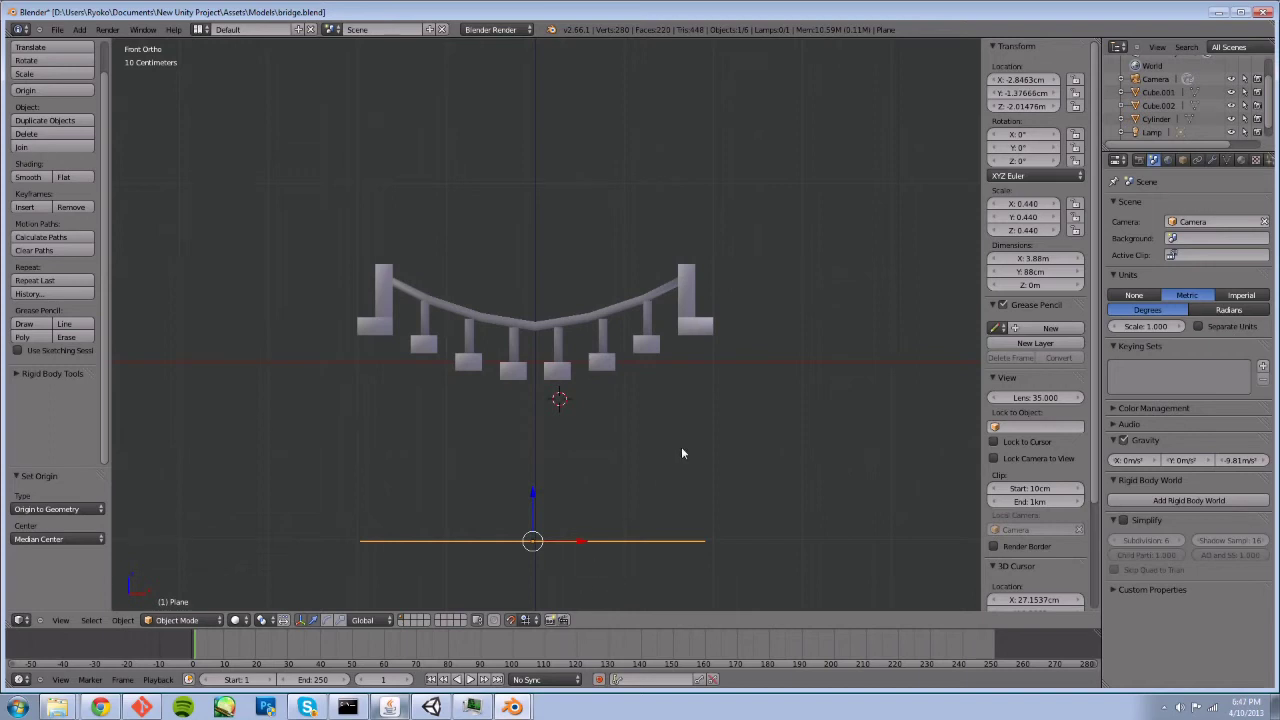
pyautogui.click(532, 541)
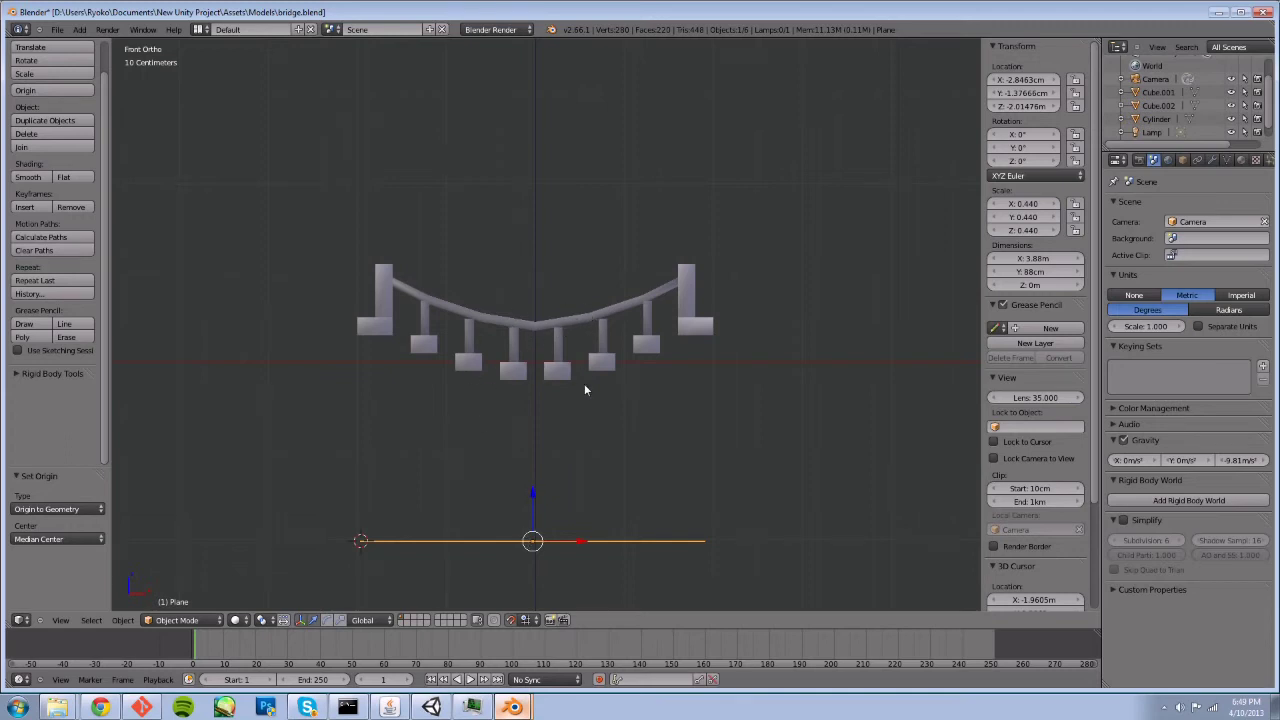
# Zero the plane's X, Y and Z location, then lower it to Z -2 m beneath the bridge
pyautogui.click(1021, 80)
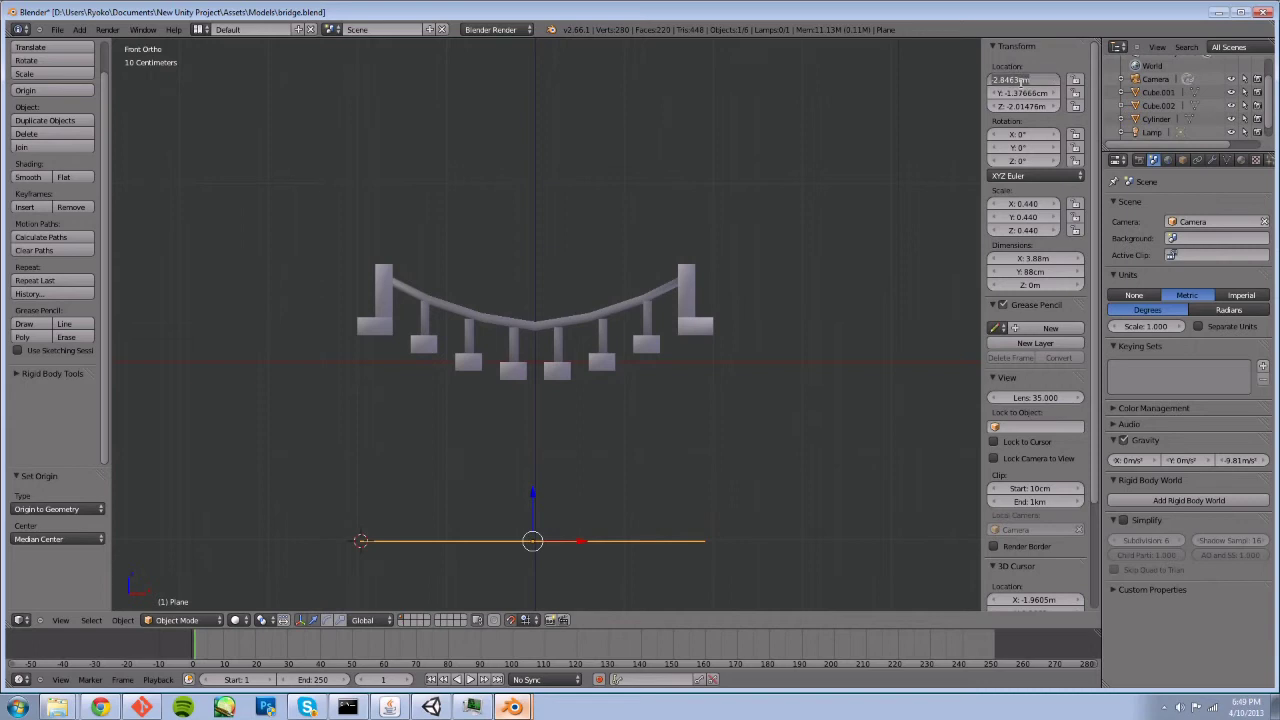
pyautogui.write('0')
pyautogui.press('Tab')
pyautogui.write('0')
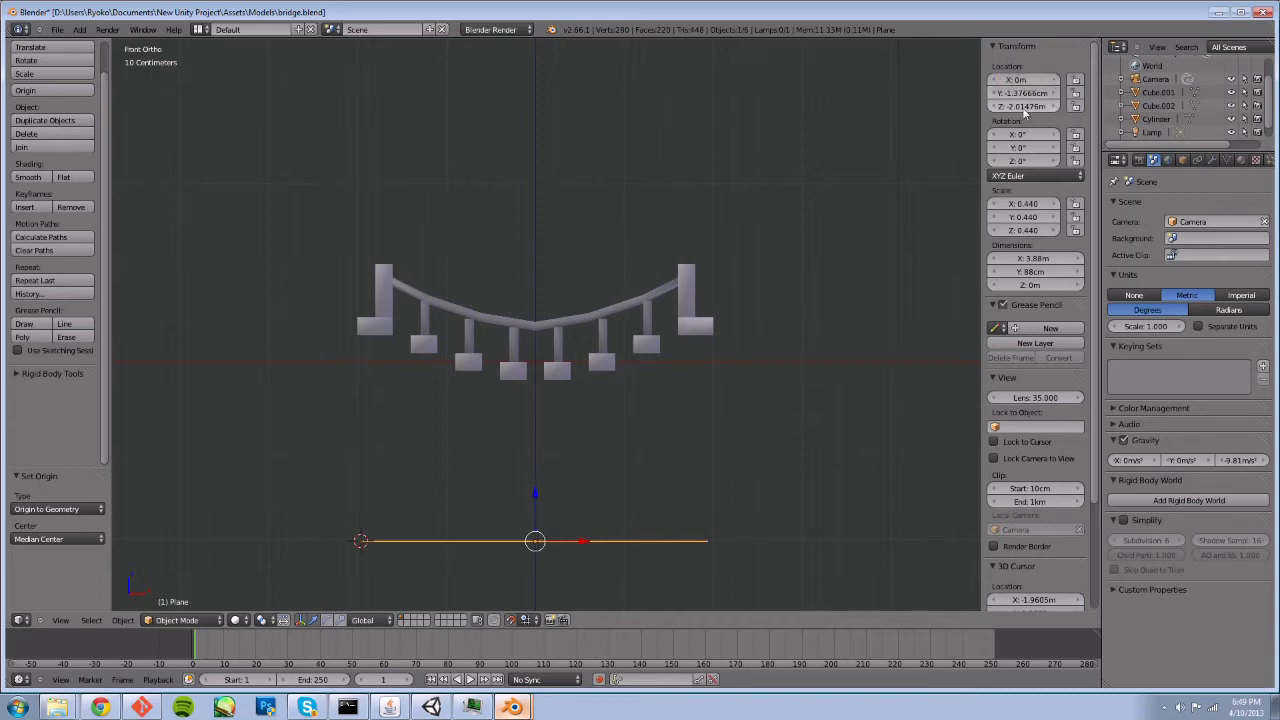
pyautogui.press('Return')
pyautogui.click(1025, 106)
pyautogui.write('0')
pyautogui.press('Return')
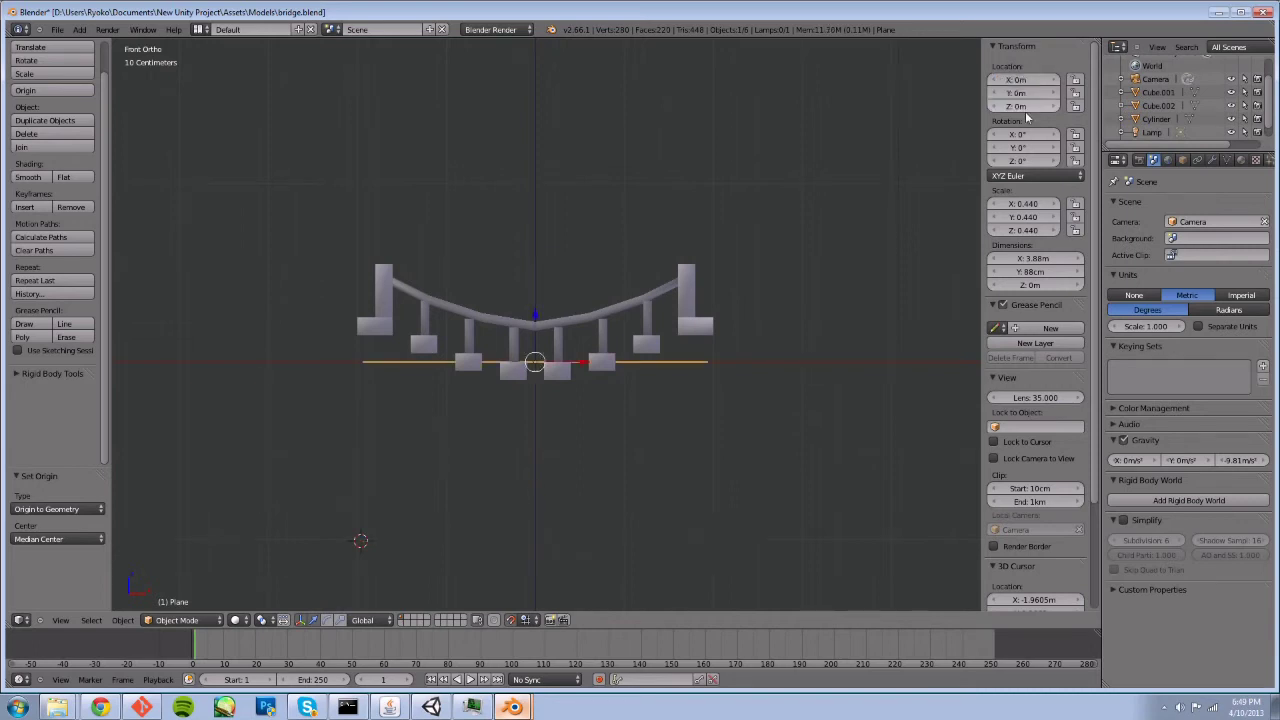
pyautogui.press('g')
pyautogui.press('z')
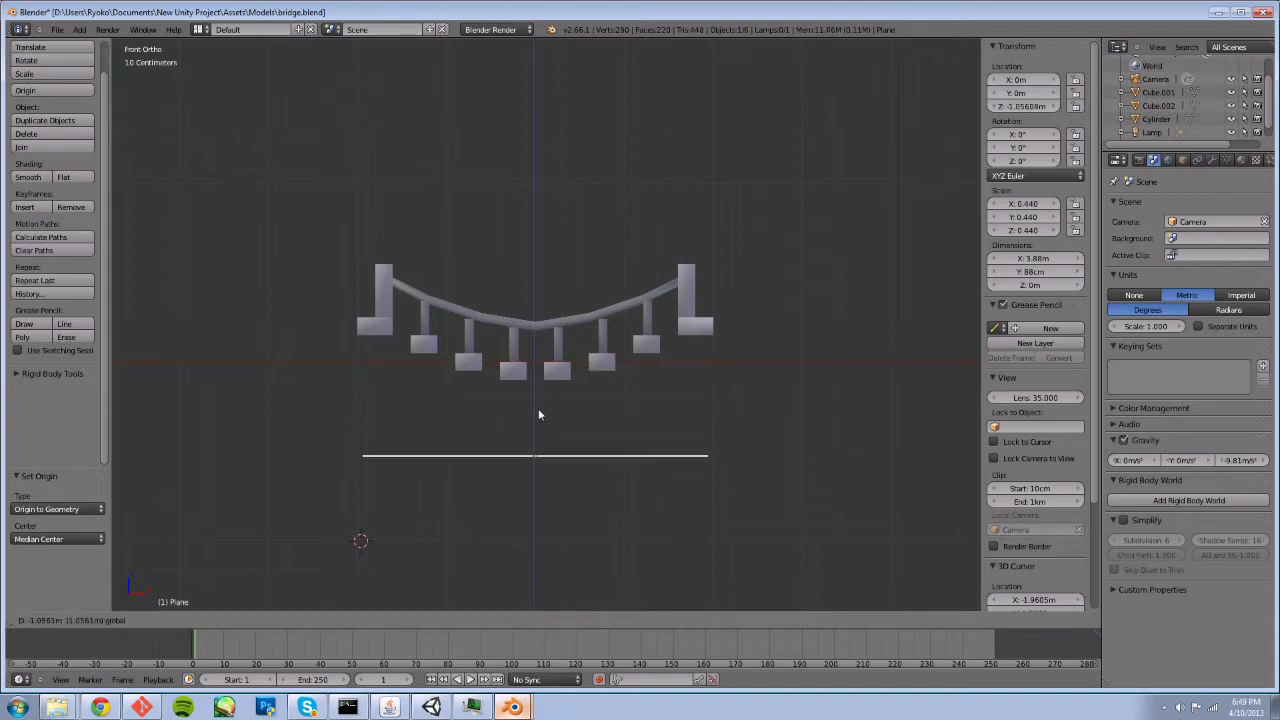
pyautogui.click(536, 485)
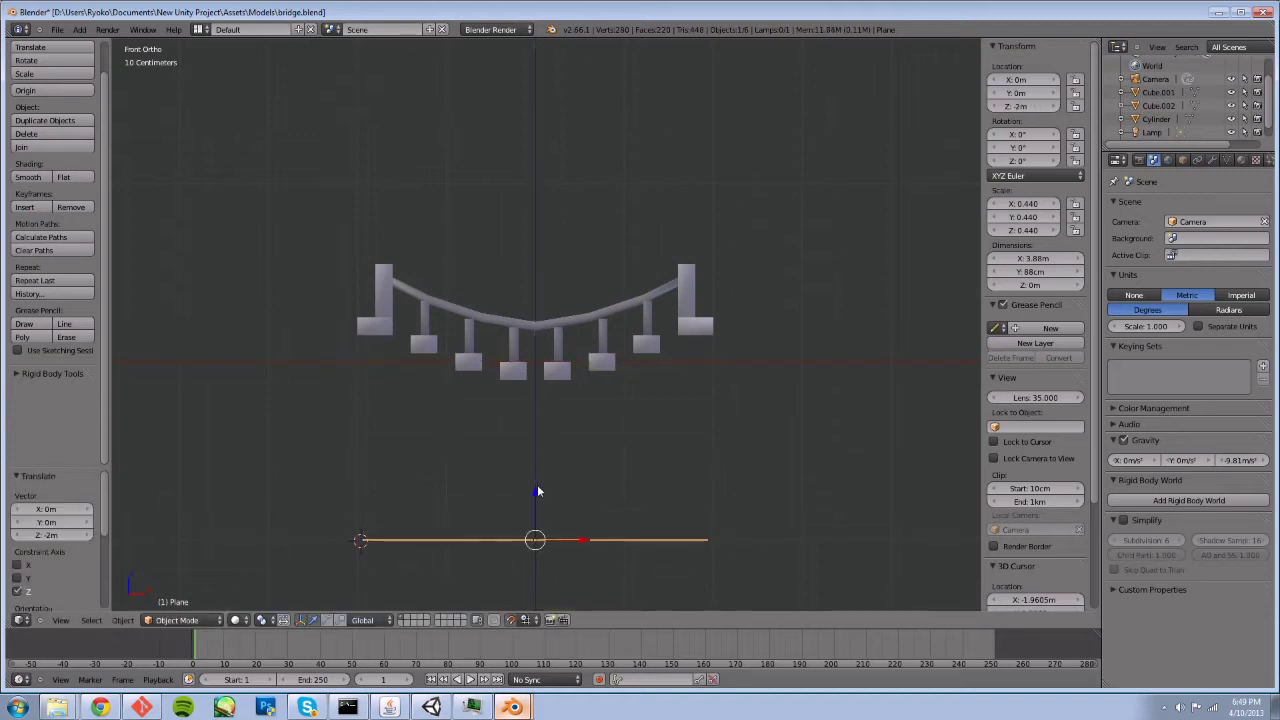
# Save bridge.blend over the existing file and return to Unity
pyautogui.hotkey('ctrl', 's')
pyautogui.click(575, 360)
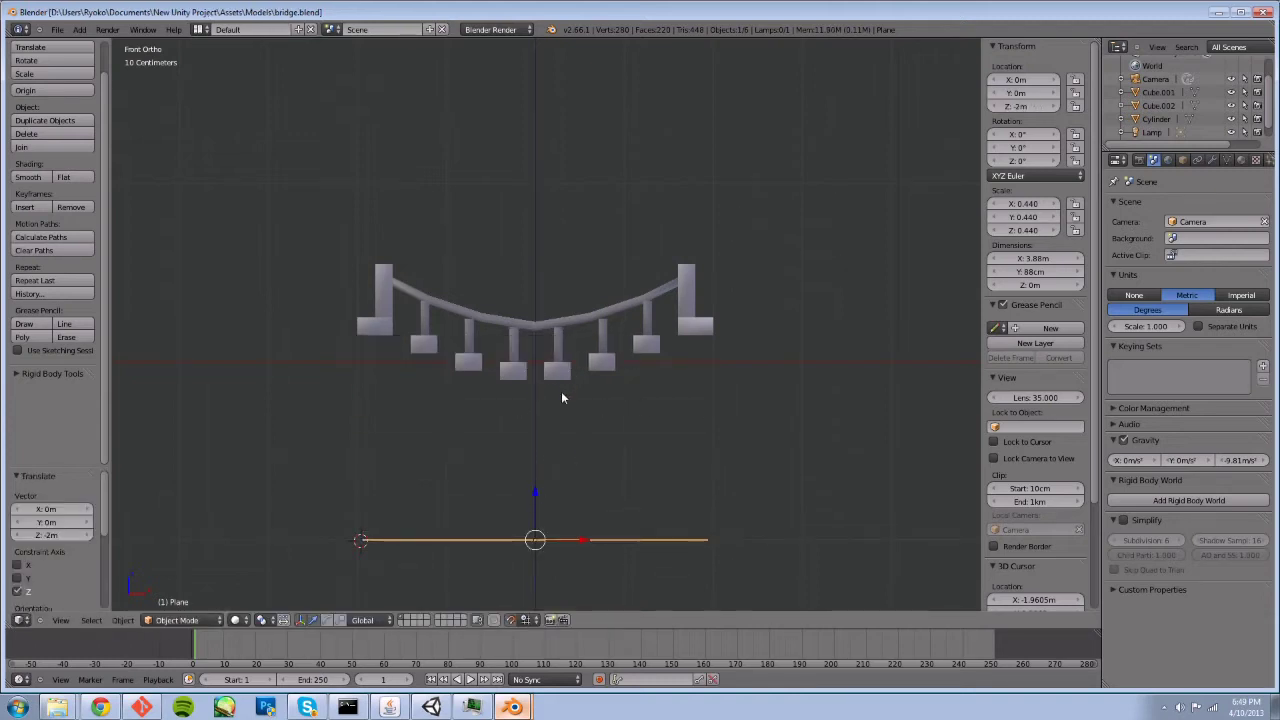
pyautogui.click(431, 707)
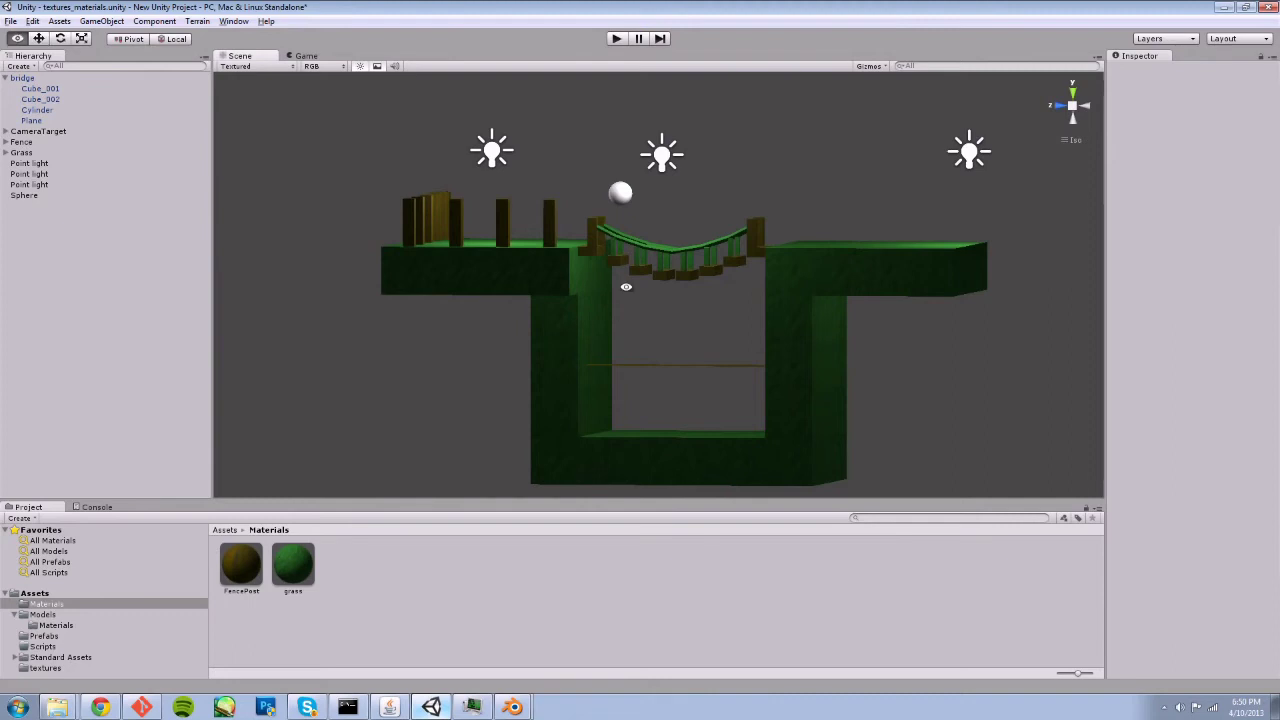
# Orbit around the bridge to inspect the Plane beneath it, then run and stop a play test
pyautogui.keyDown('alt'); pyautogui.moveTo(623, 286); pyautogui.dragTo(704, 374); pyautogui.keyUp('alt')
pyautogui.click(686, 347)
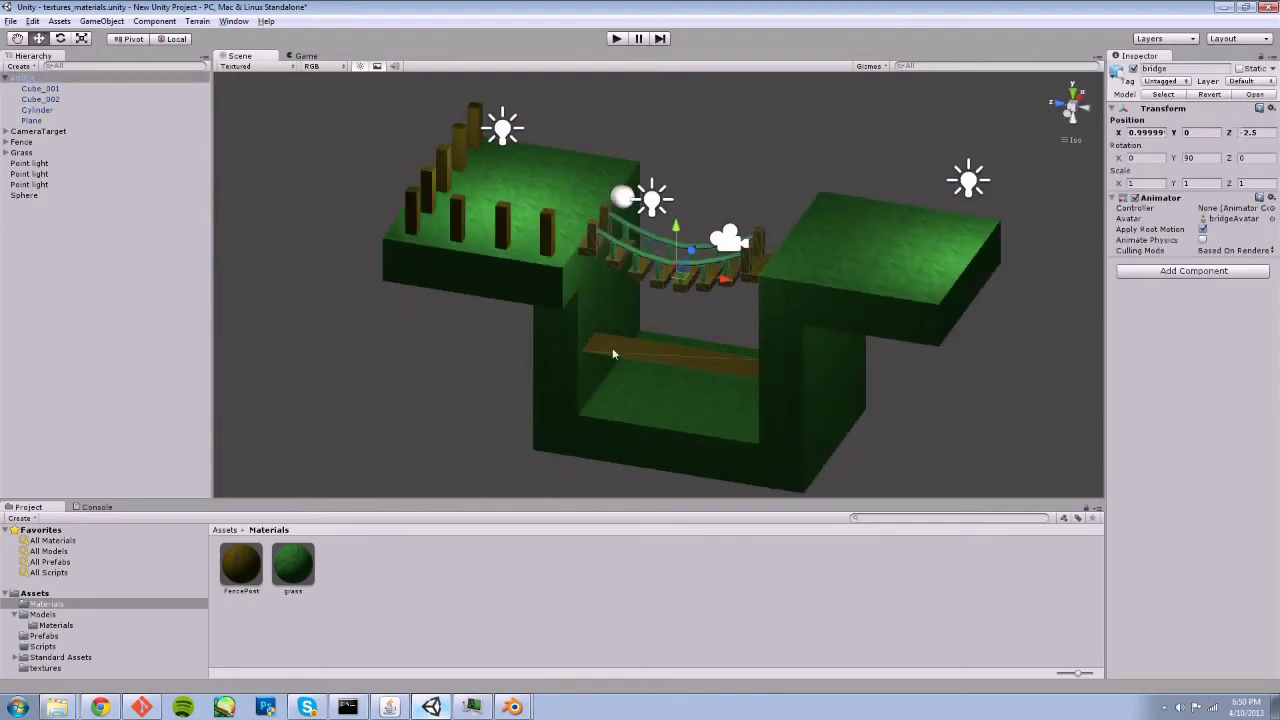
pyautogui.click(658, 352)
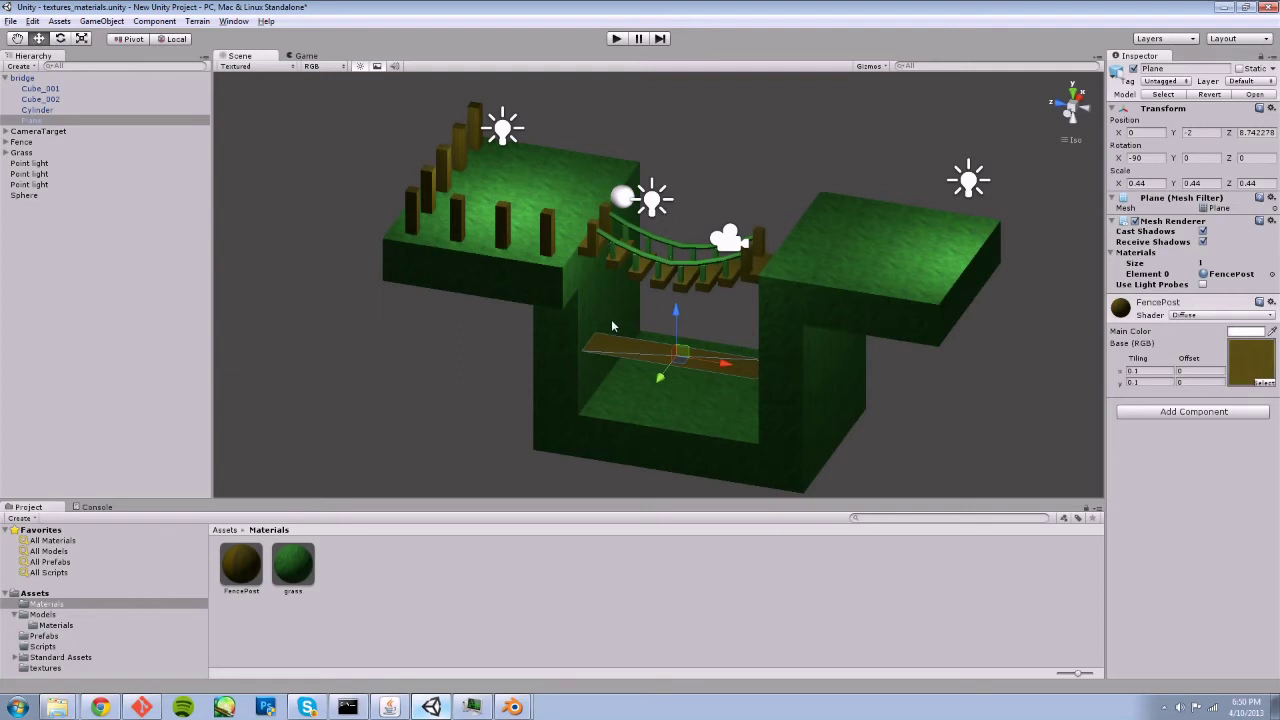
pyautogui.keyDown('alt'); pyautogui.moveTo(613, 326); pyautogui.dragTo(690, 350); pyautogui.keyUp('alt')
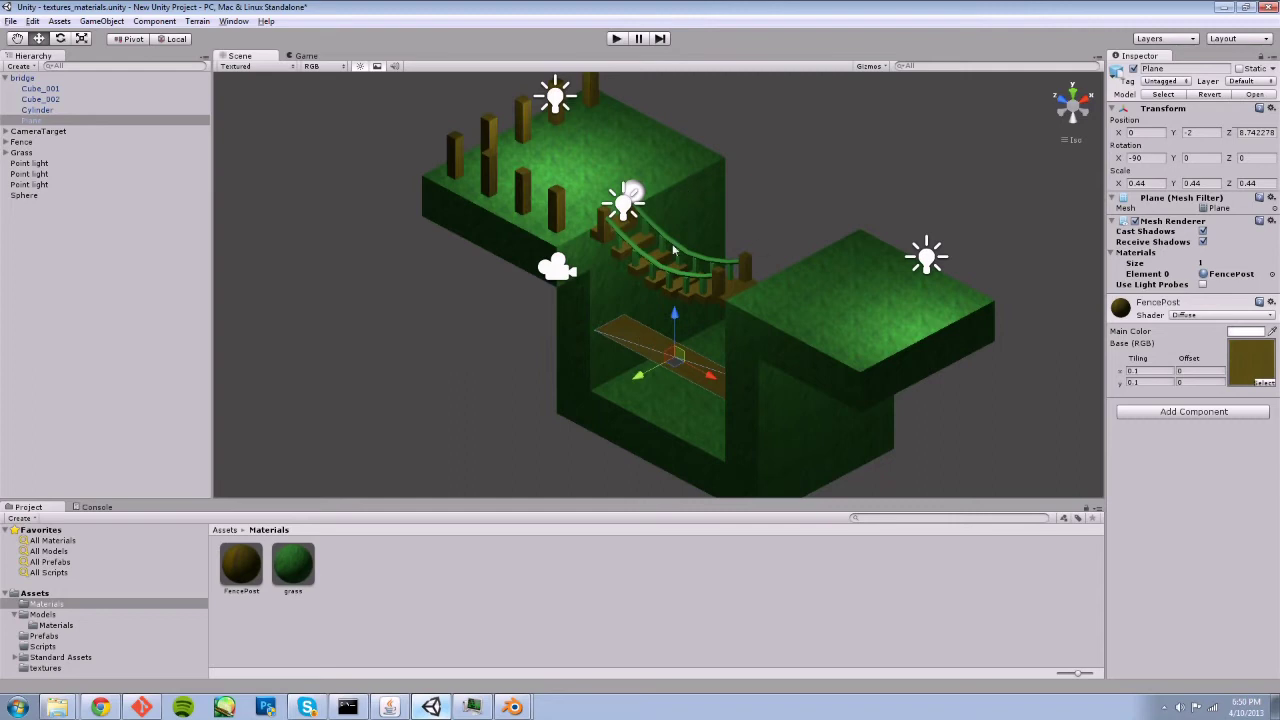
pyautogui.click(670, 288)
pyautogui.click(659, 351)
pyautogui.keyDown('alt'); pyautogui.moveTo(888, 278); pyautogui.dragTo(640, 450); pyautogui.keyUp('alt')
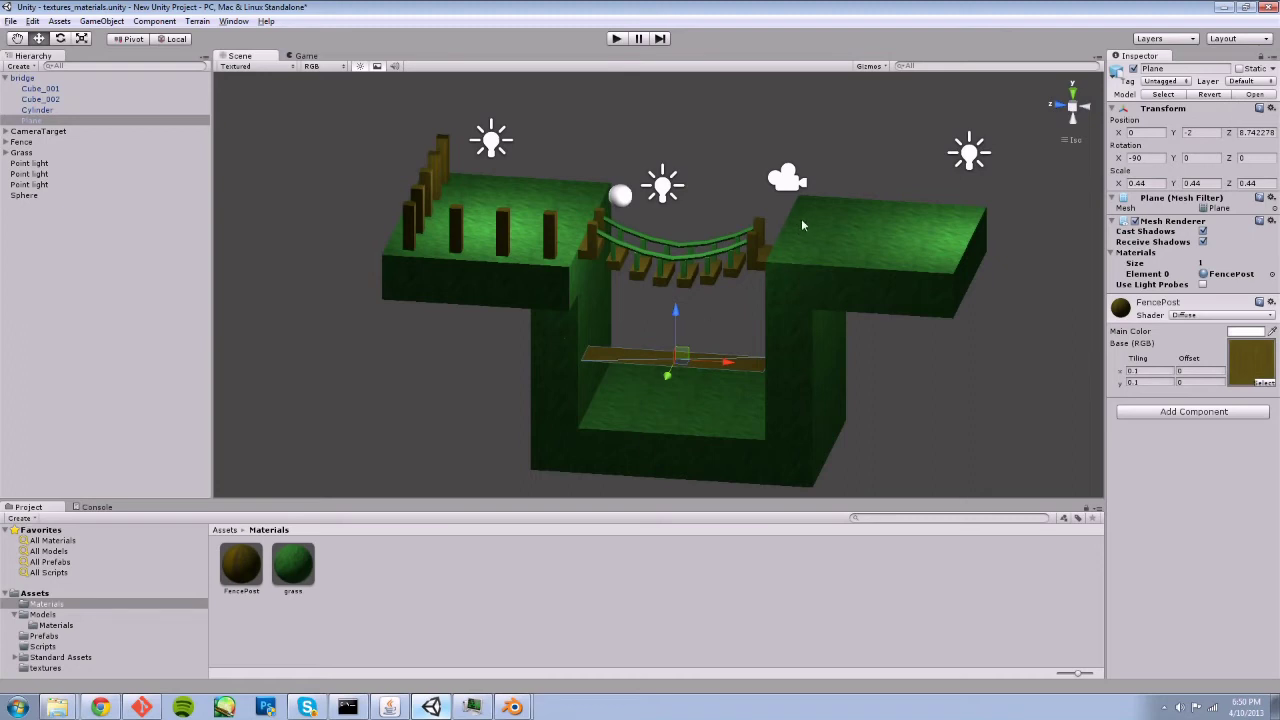
pyautogui.click(616, 38)
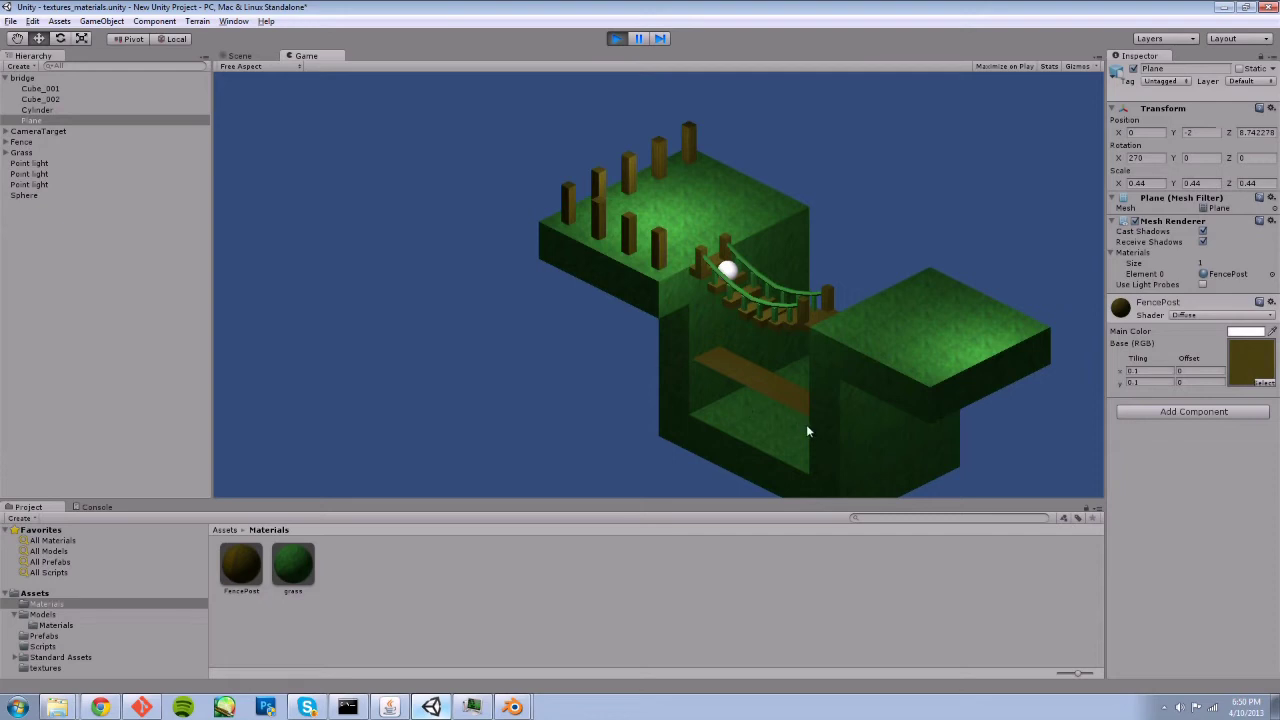
pyautogui.click(616, 38)
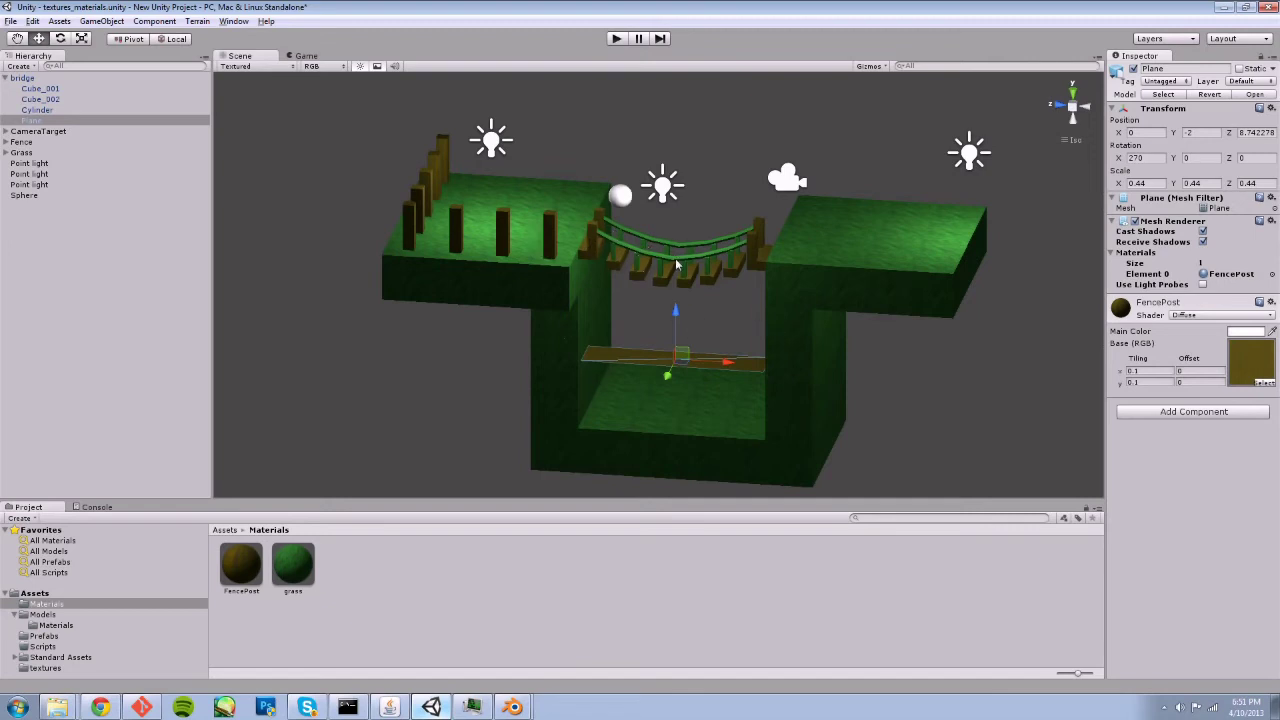
# Disable the Plane's Mesh Renderer and play-test the scene with the plane hidden
pyautogui.click(1127, 220)
pyautogui.click(616, 38)
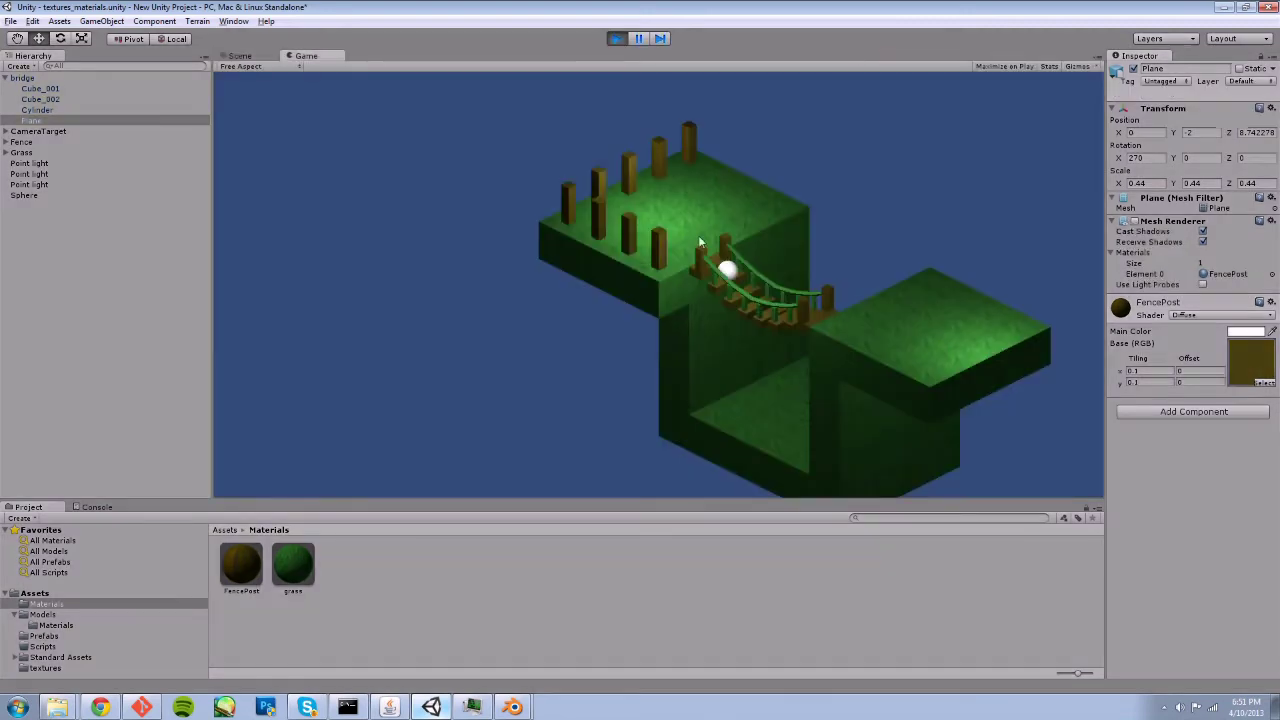
pyautogui.click(616, 38)
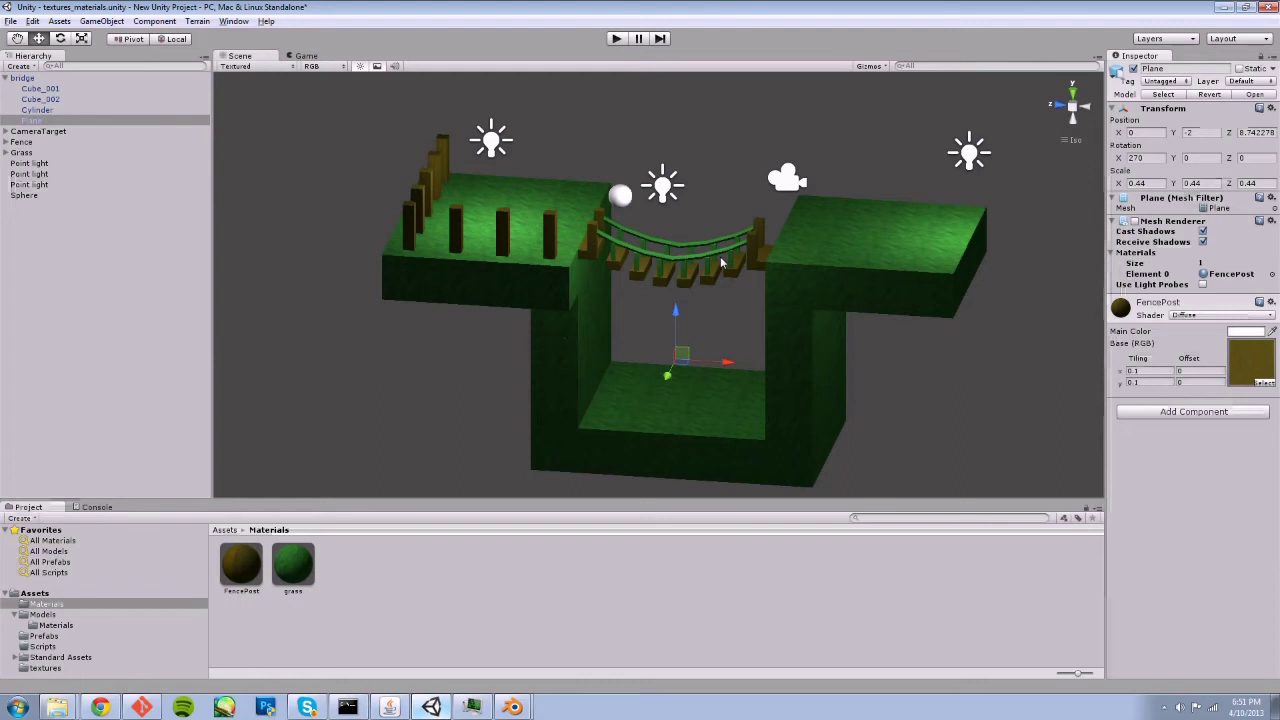
# Check Cube_001's collider, turn off the Cylinder's Mesh Collider, play-test, and reselect the Plane
pyautogui.click(76, 90)
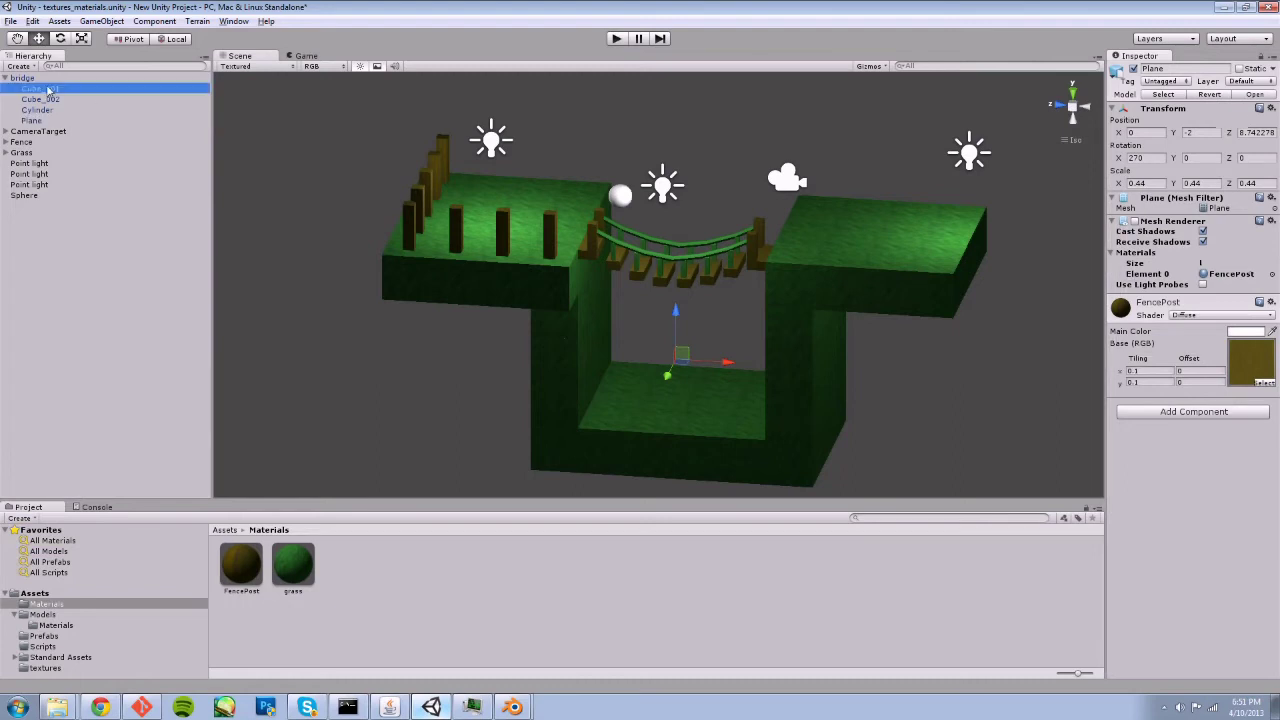
pyautogui.click(1135, 299)
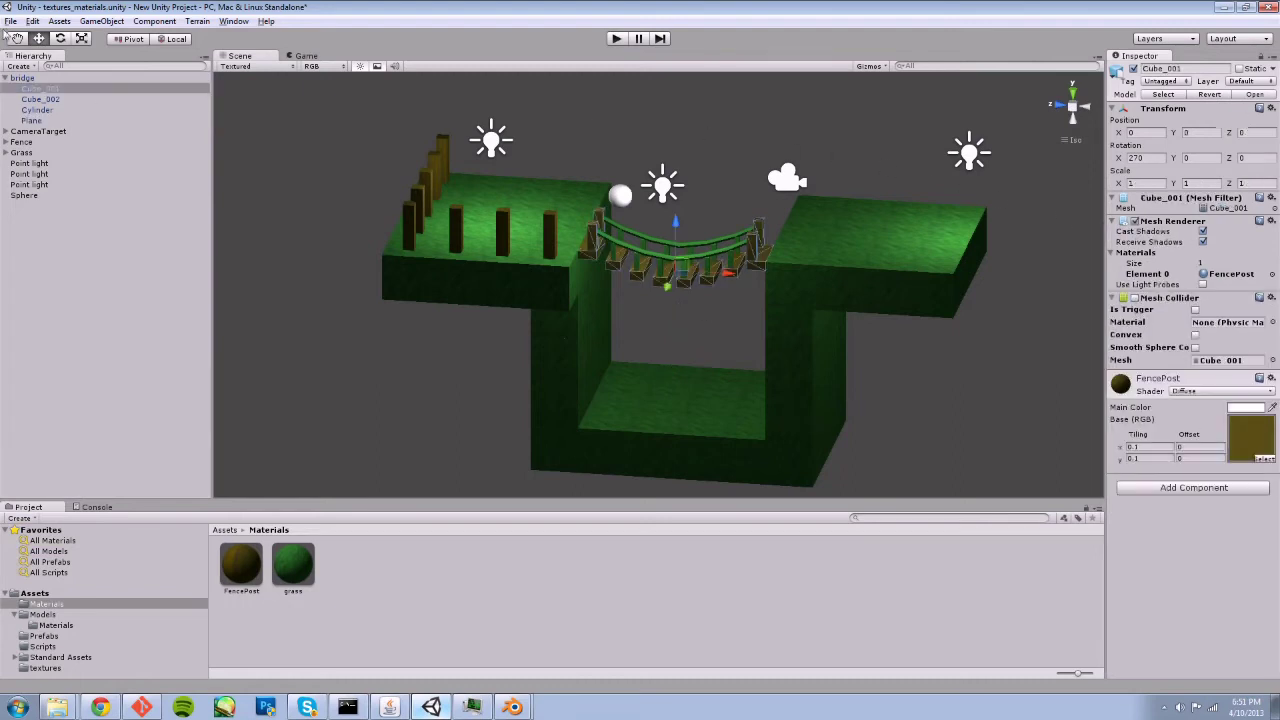
pyautogui.click(44, 110)
pyautogui.click(1135, 298)
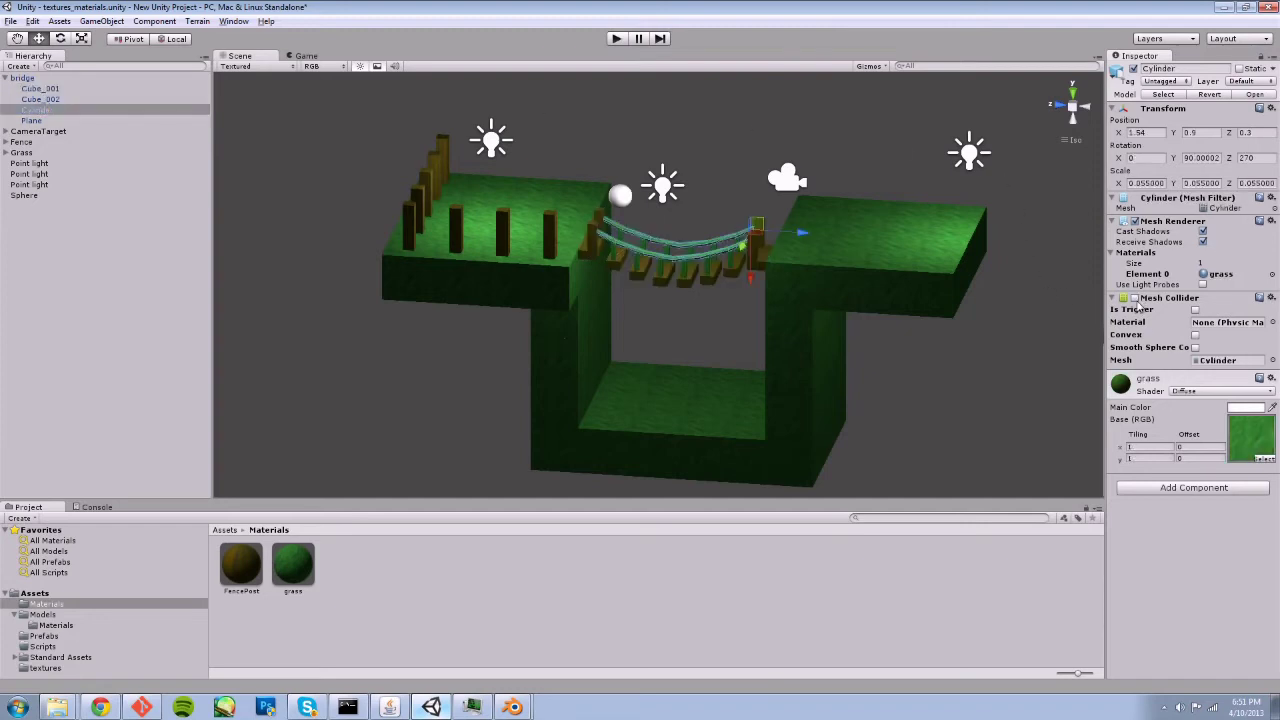
pyautogui.click(615, 40)
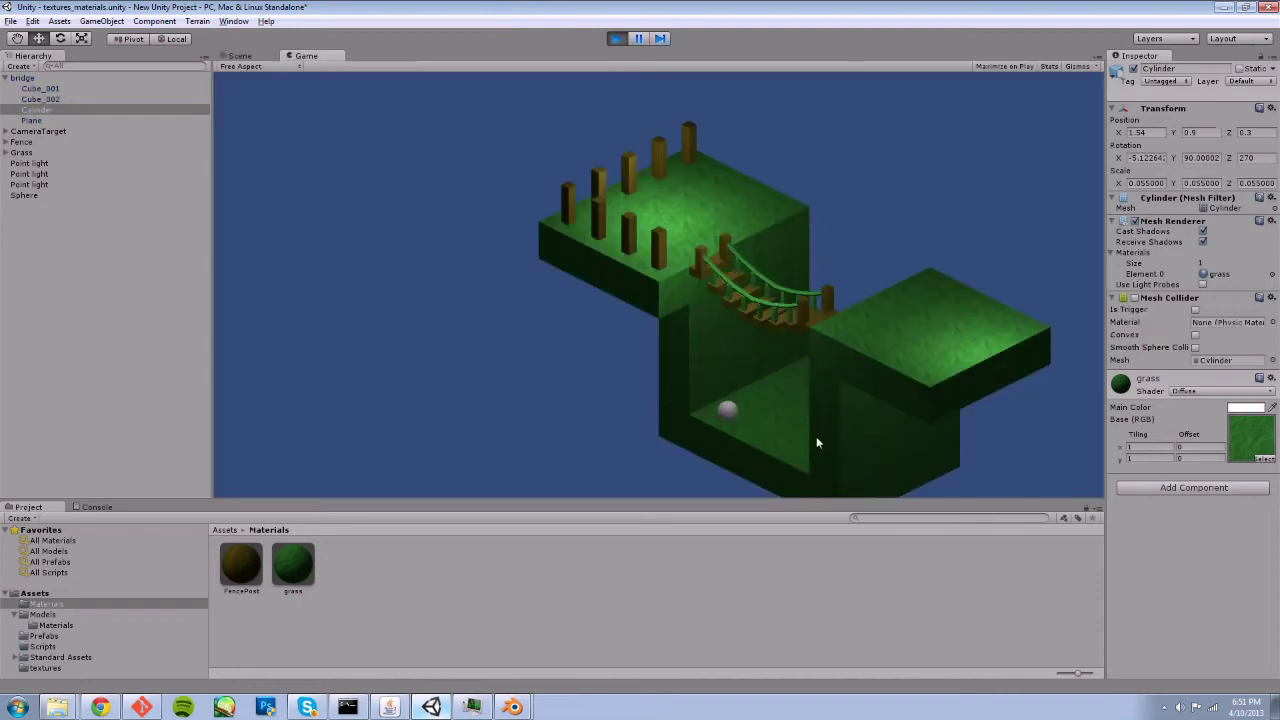
pyautogui.click(615, 40)
pyautogui.click(33, 121)
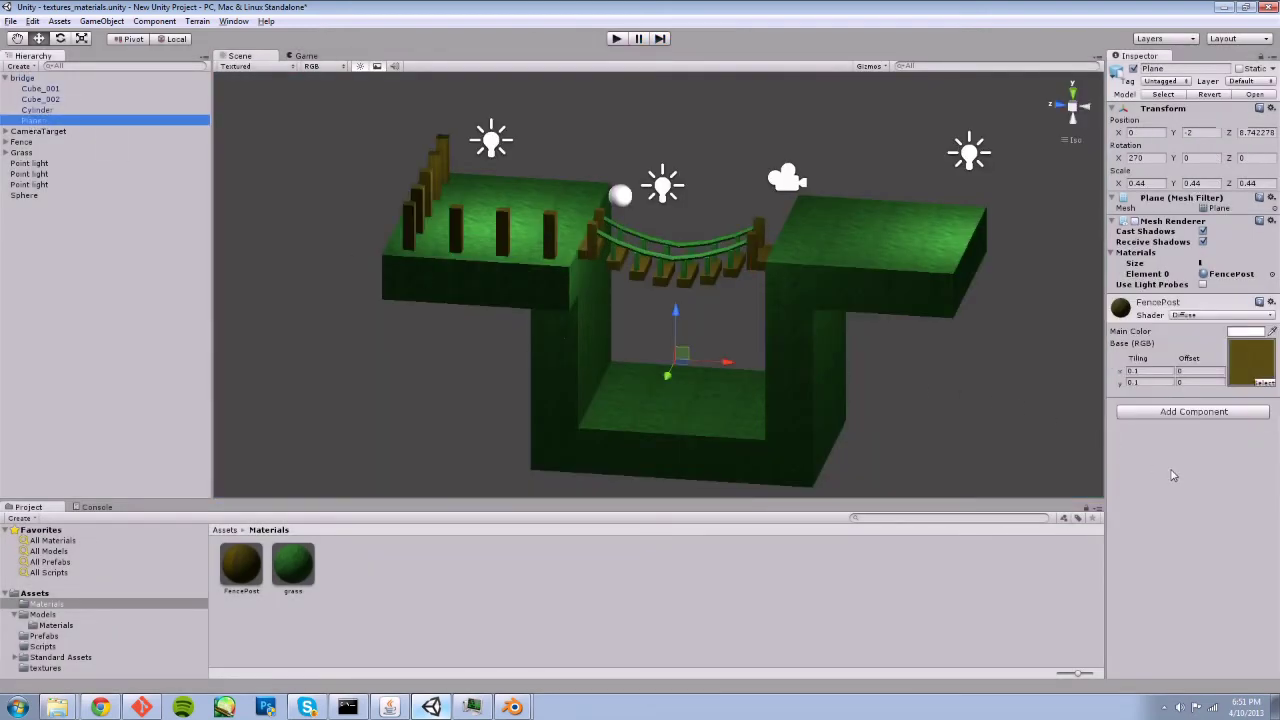
# Add a Mesh Collider component to the Plane from the Physics components
pyautogui.click(1193, 411)
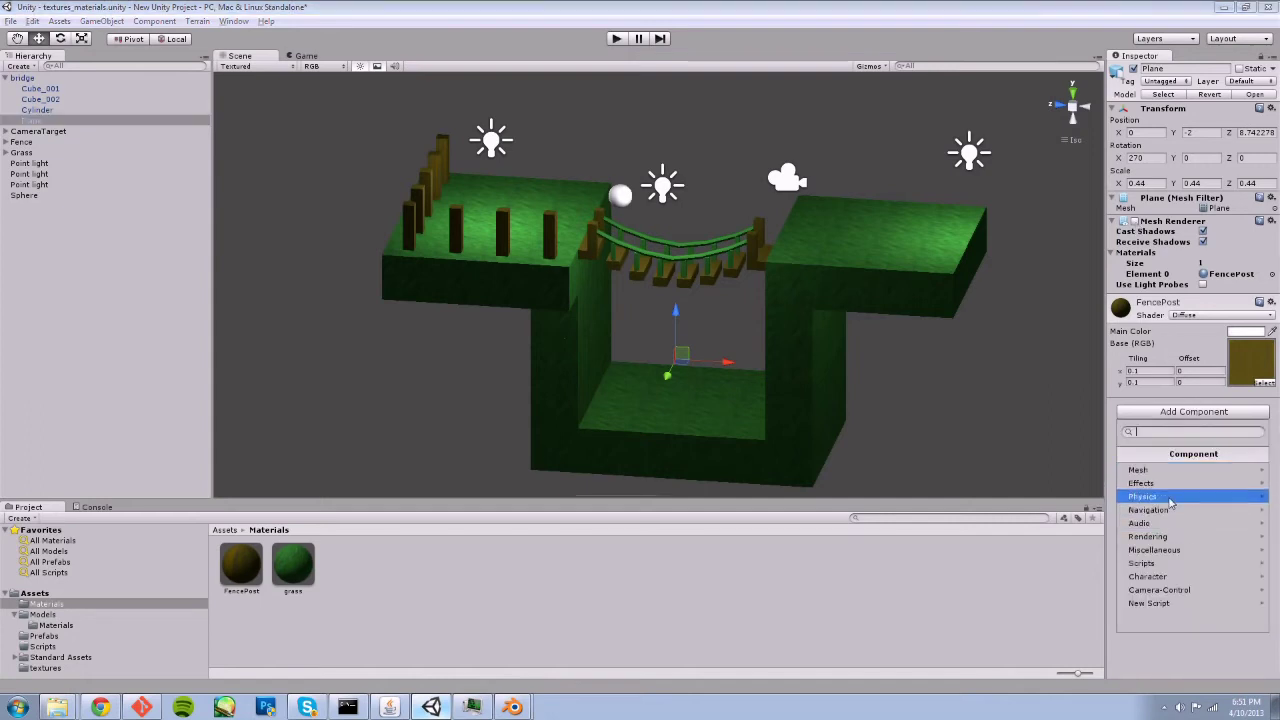
pyautogui.click(1170, 499)
pyautogui.click(1177, 534)
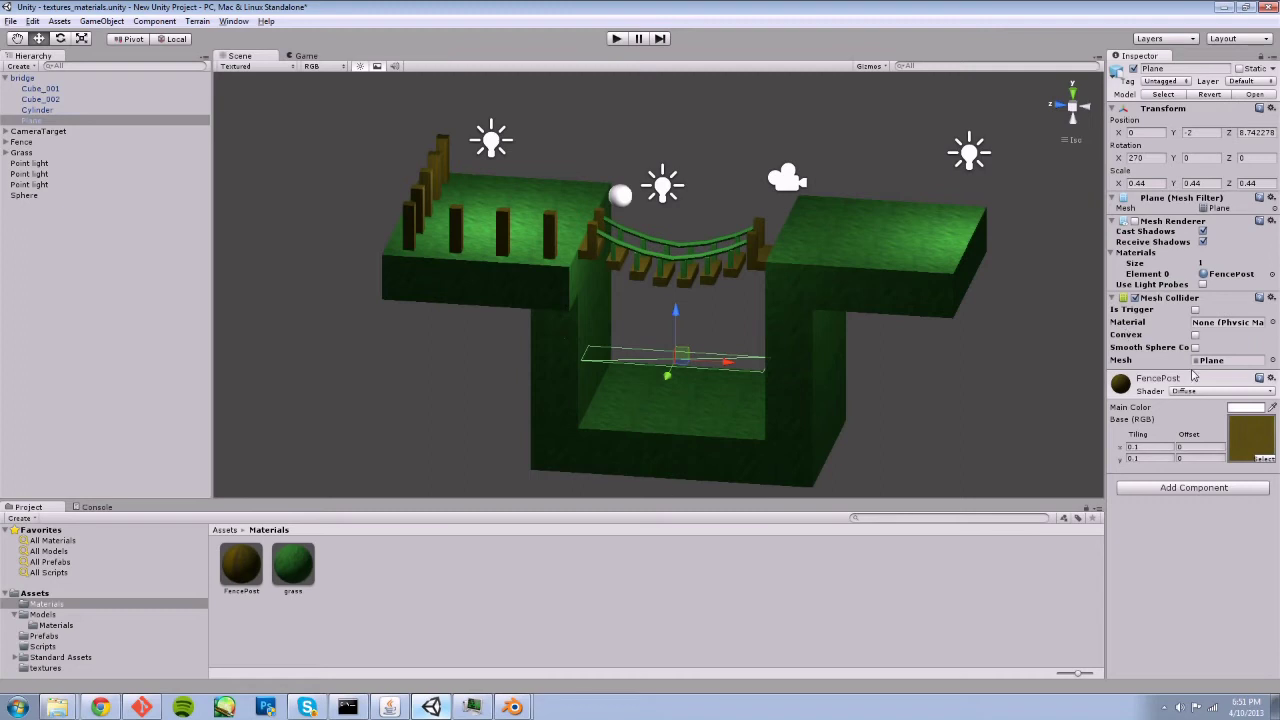
# Run a play test, then switch off the Plane's Mesh Collider
pyautogui.click(615, 39)
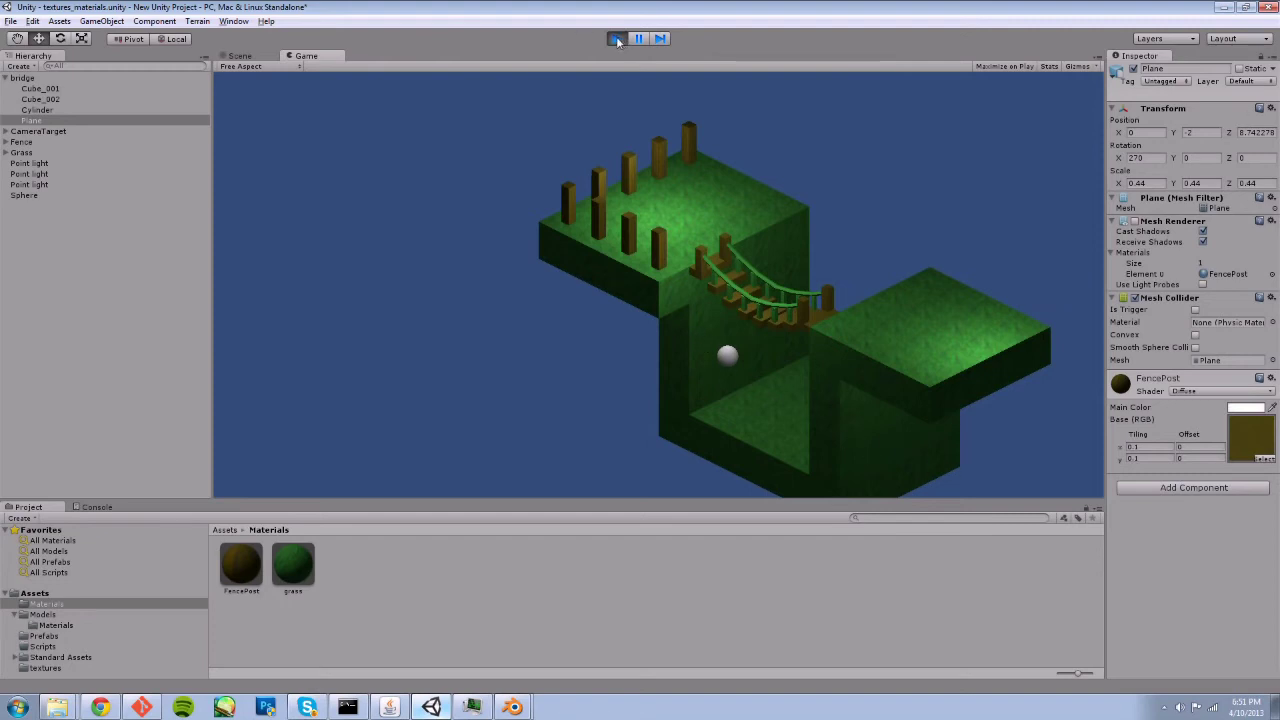
pyautogui.click(617, 39)
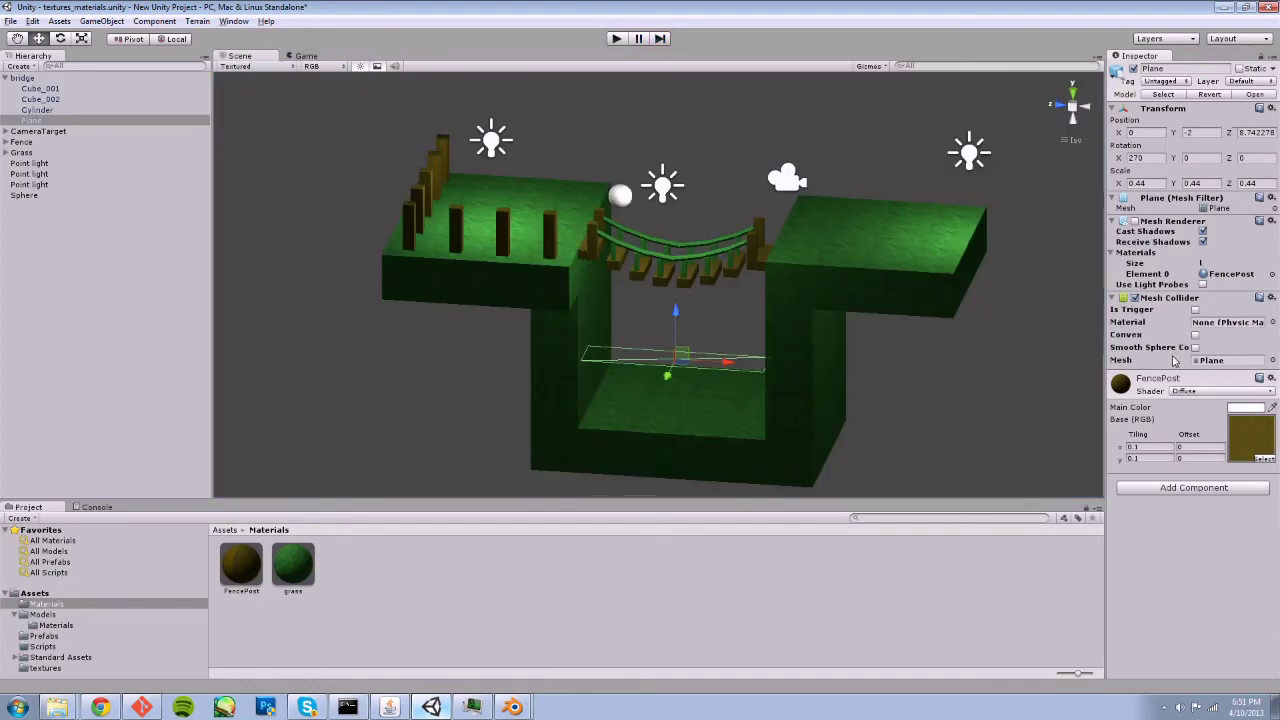
pyautogui.click(1134, 298)
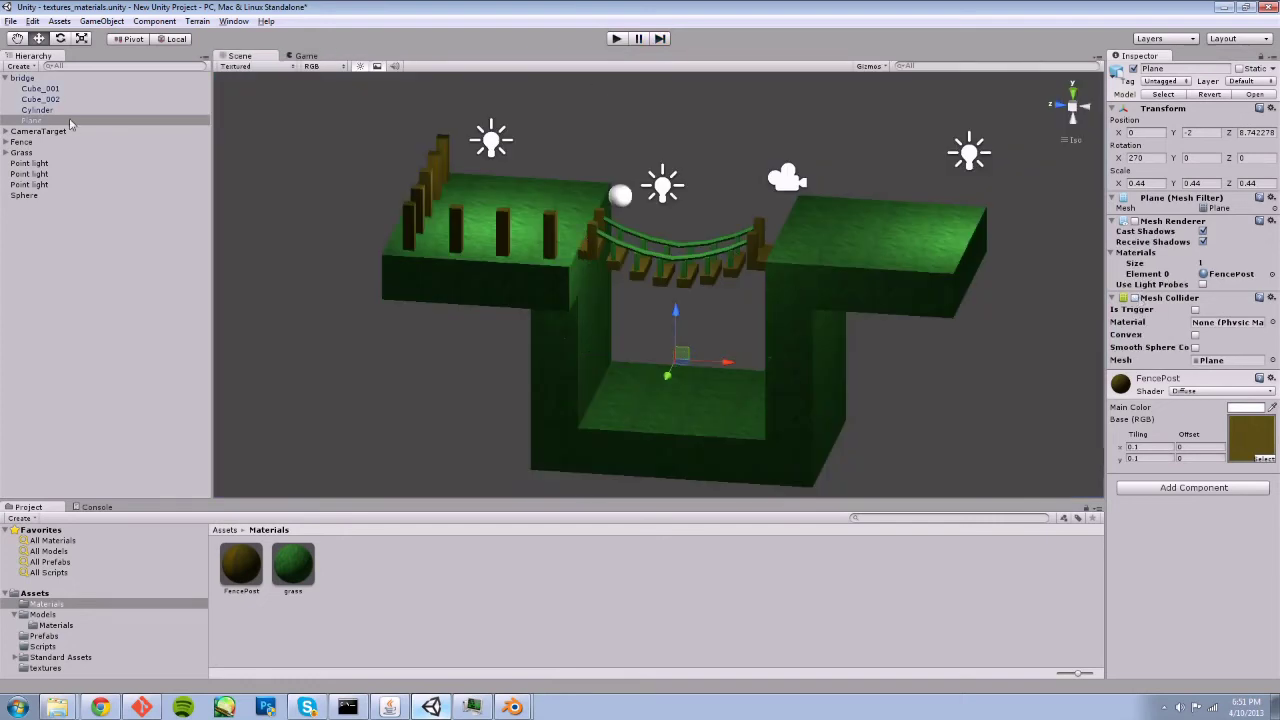
# Assign the Plane mesh to Cube_001's Mesh Collider
pyautogui.click(36, 89)
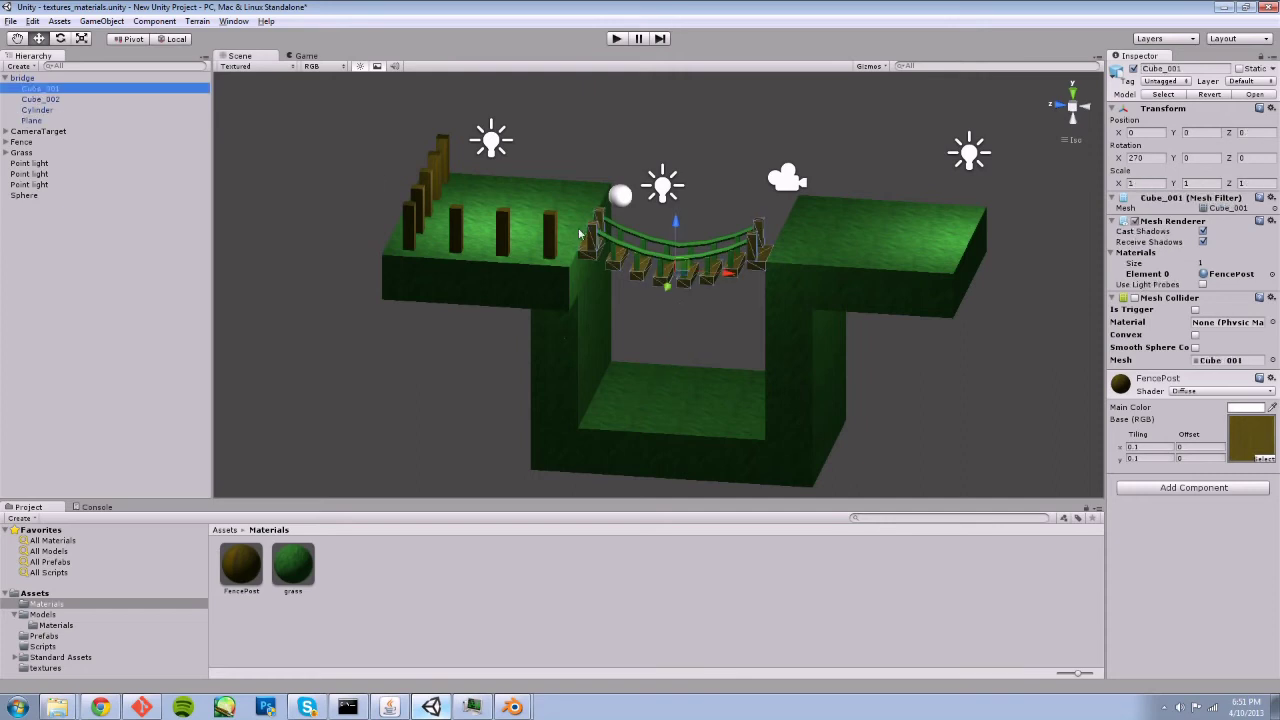
pyautogui.click(1268, 360)
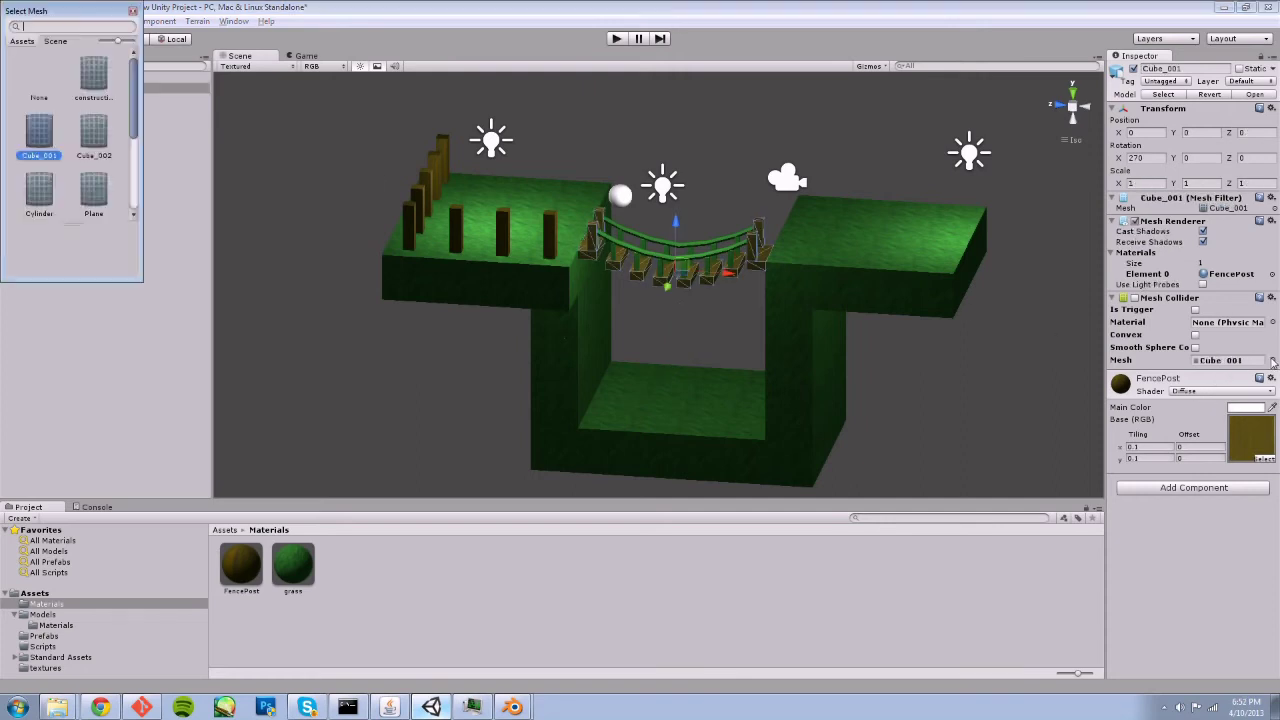
pyautogui.click(93, 190)
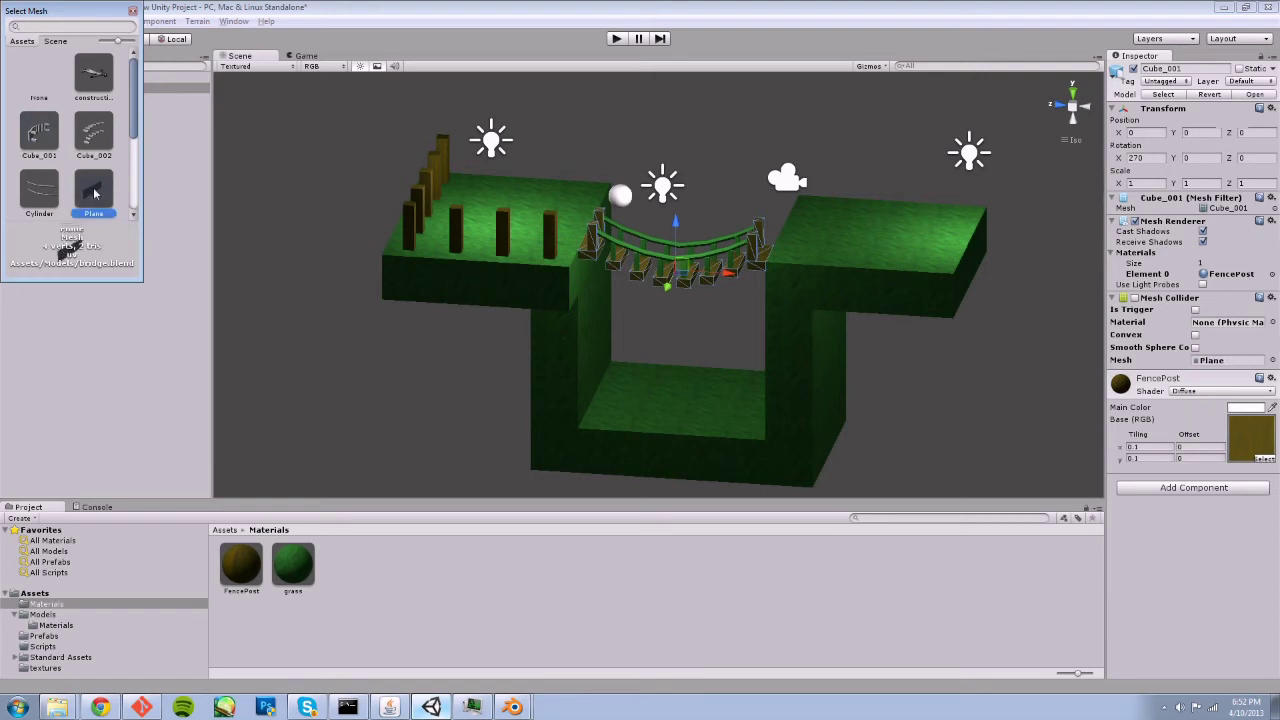
pyautogui.moveTo(133, 113)
pyautogui.mouseDown()
pyautogui.moveTo(137, 169)
pyautogui.moveTo(136, 130)
pyautogui.mouseUp()
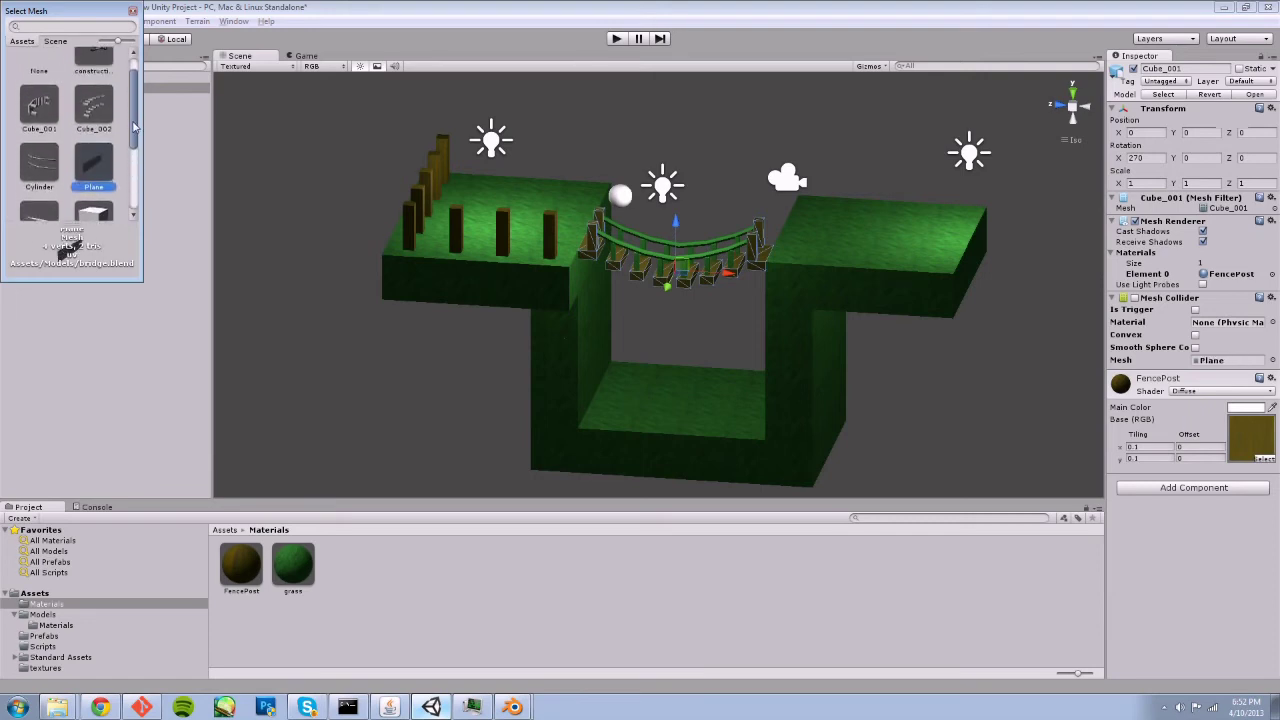
pyautogui.doubleClick(100, 171)
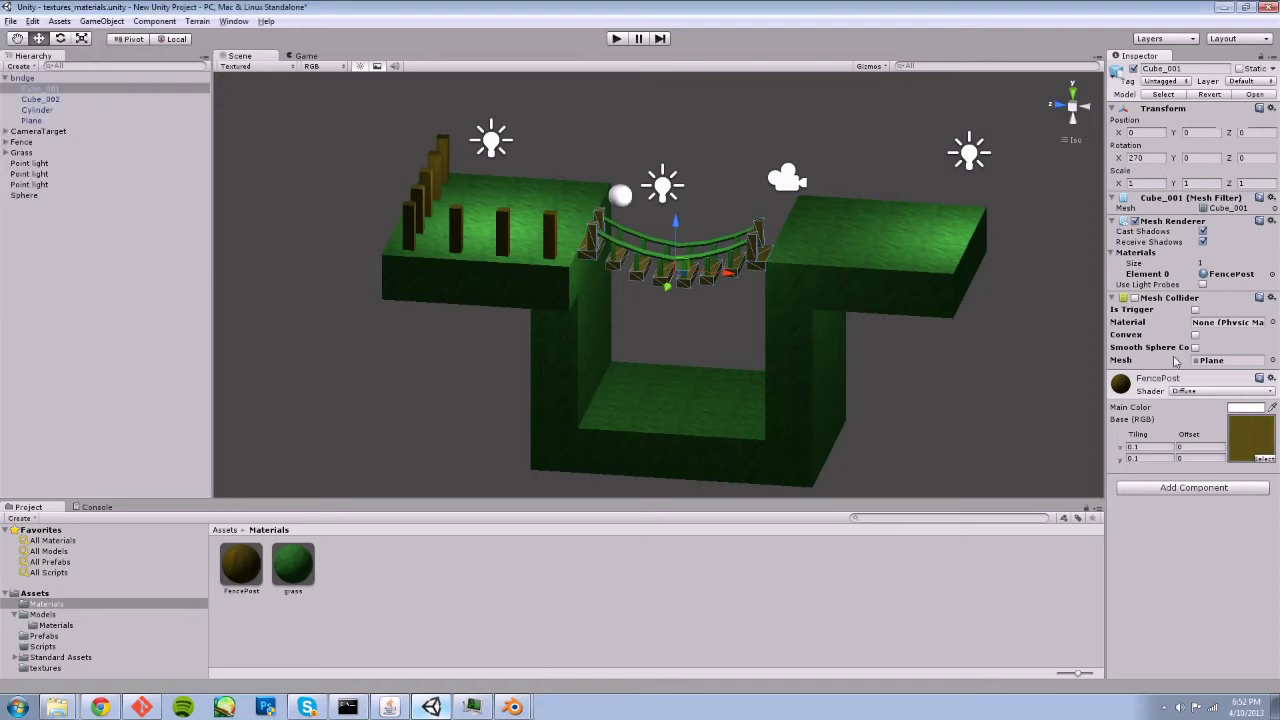
# Play-test the scene twice to watch the ball on the new collider
pyautogui.click(616, 40)
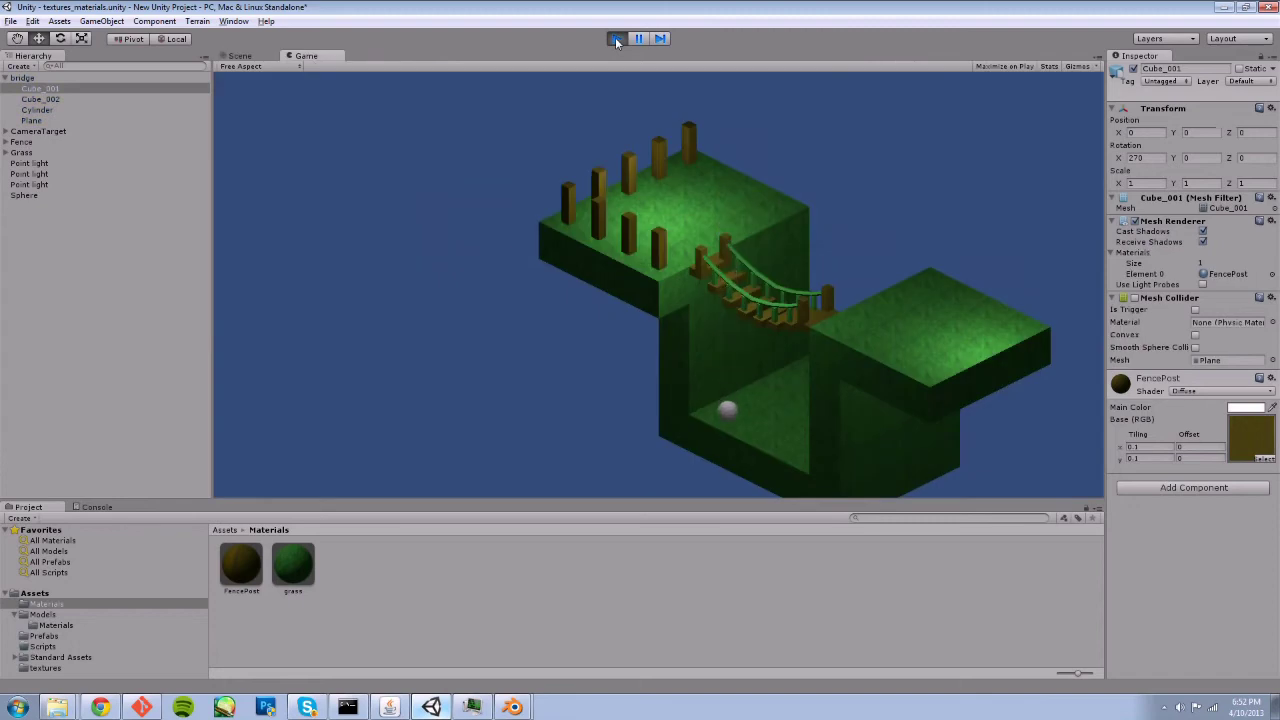
pyautogui.click(616, 40)
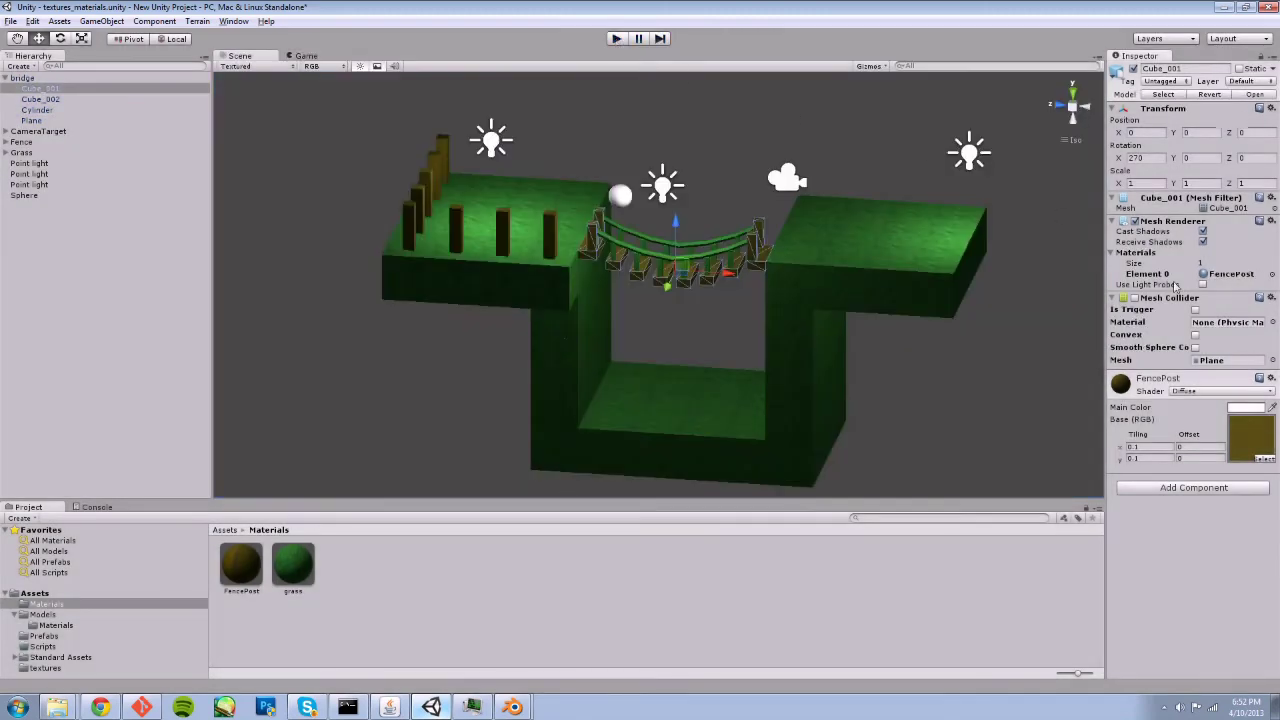
pyautogui.click(617, 41)
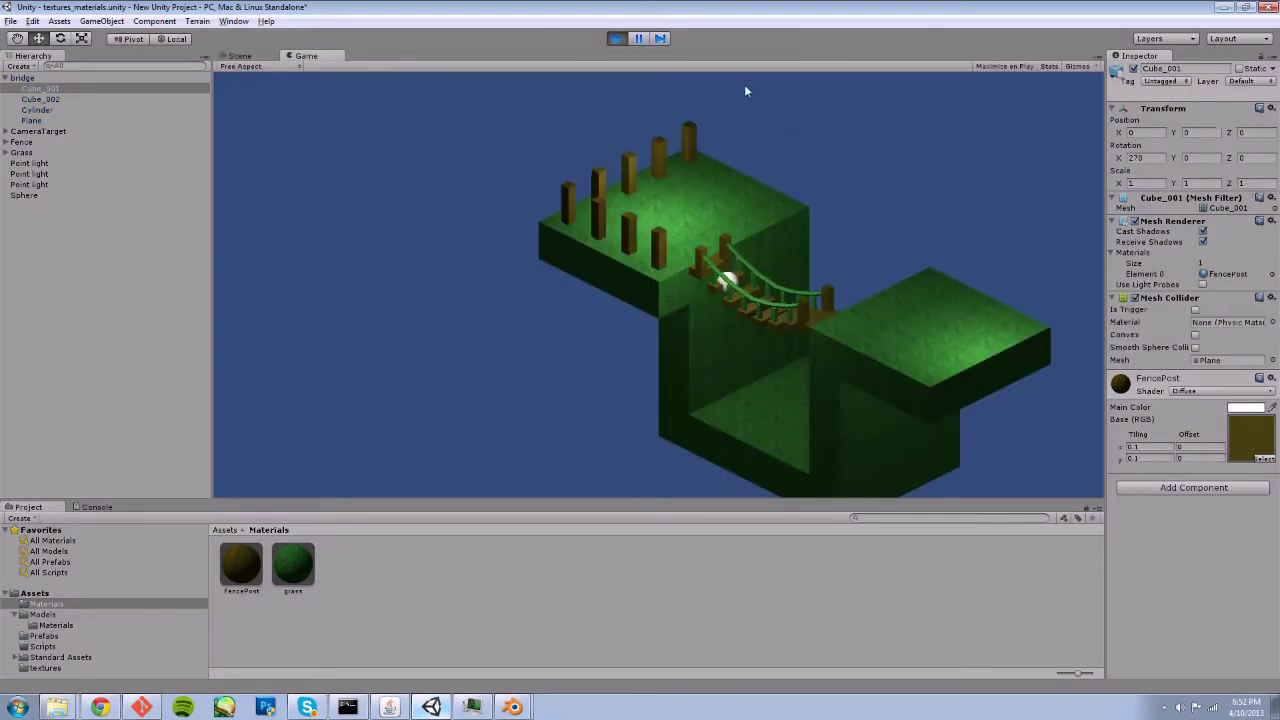
pyautogui.click(612, 40)
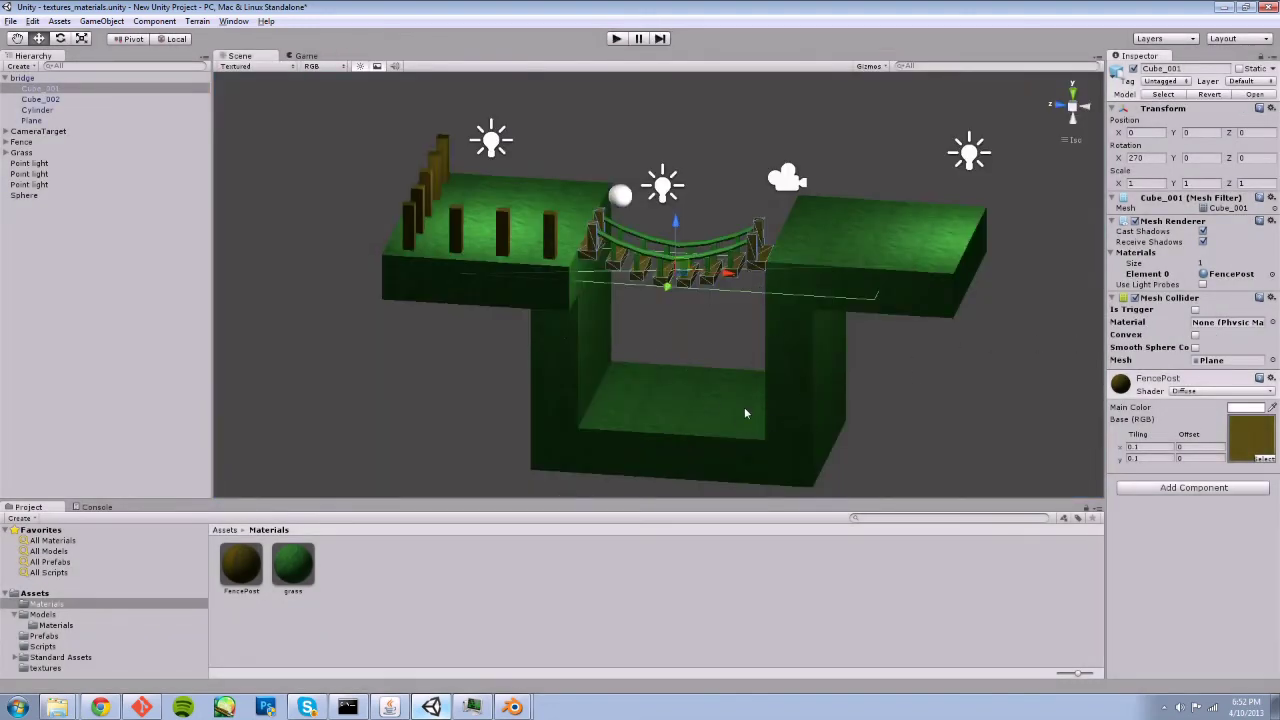
pyautogui.keyDown('alt'); pyautogui.moveTo(796, 259); pyautogui.dragTo(665, 283); pyautogui.keyUp('alt')
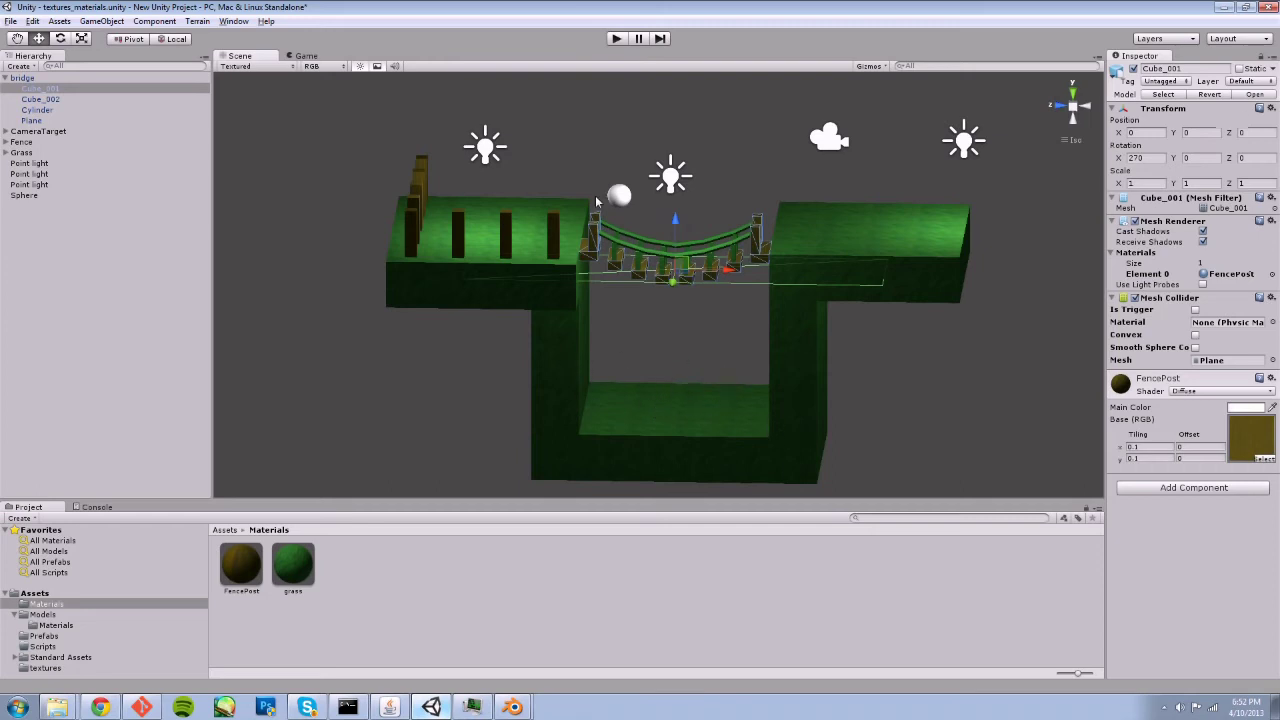
pyautogui.click(616, 39)
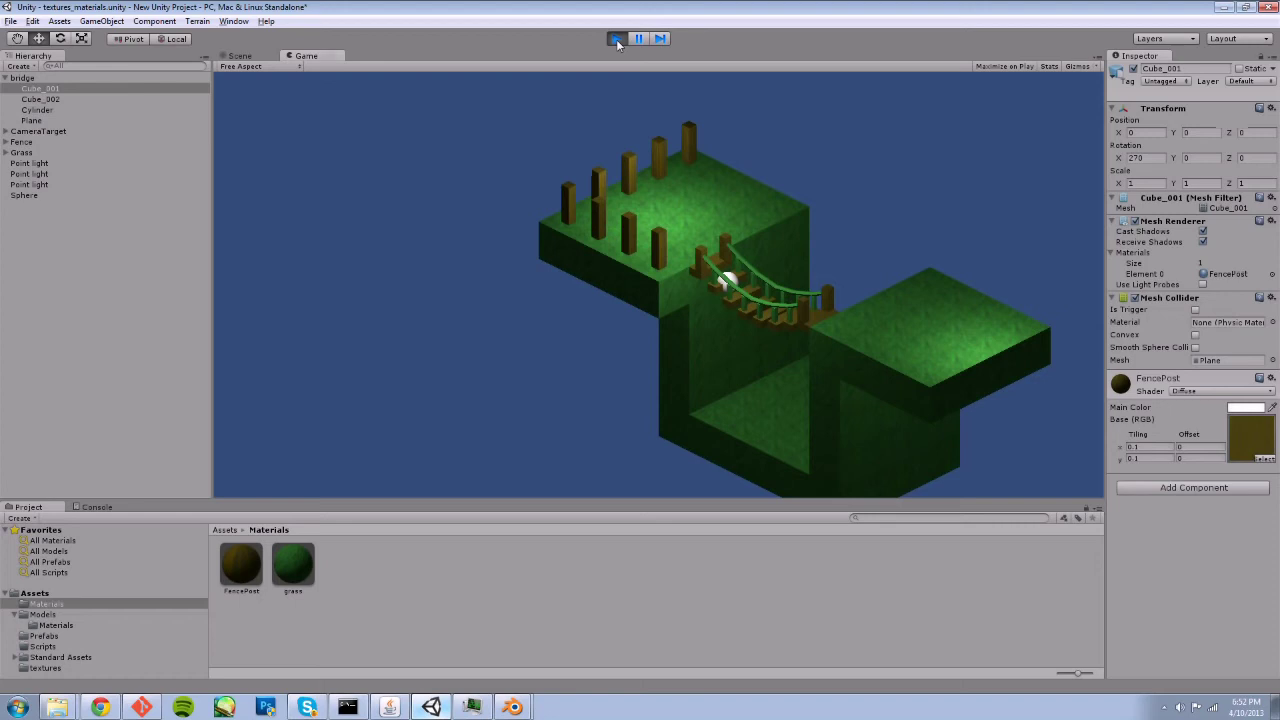
pyautogui.click(616, 39)
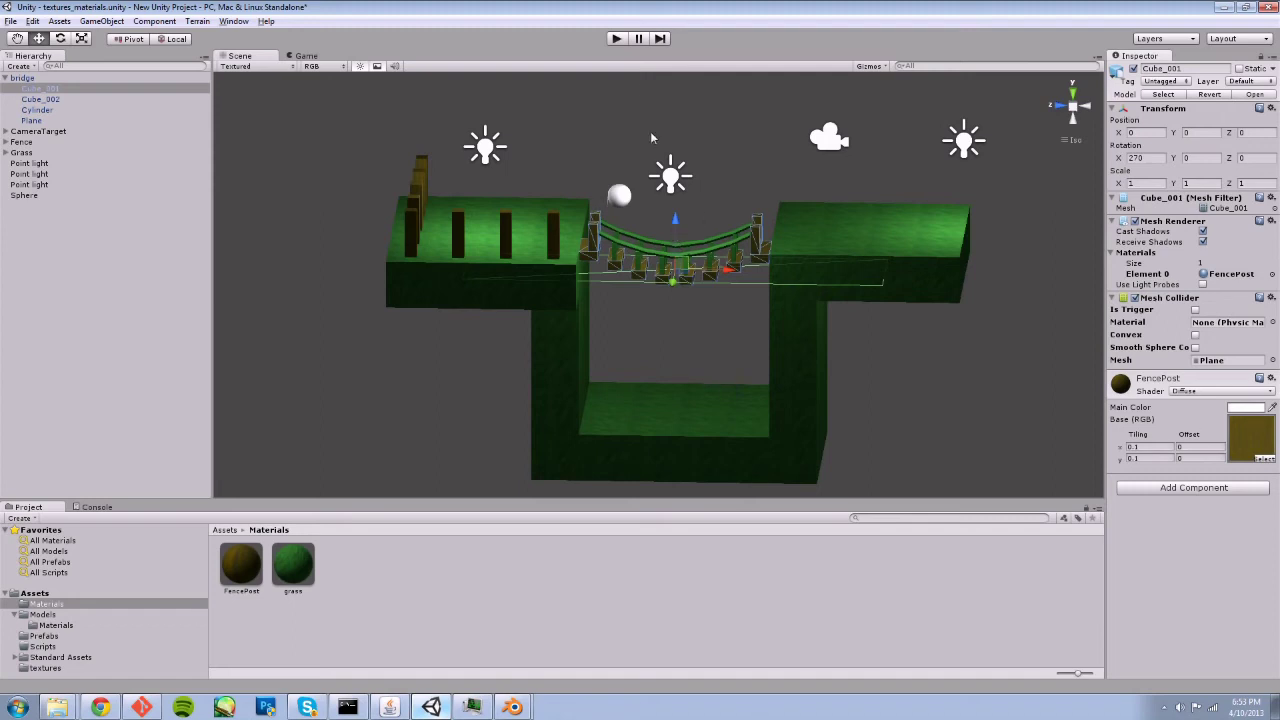
pyautogui.click(511, 706)
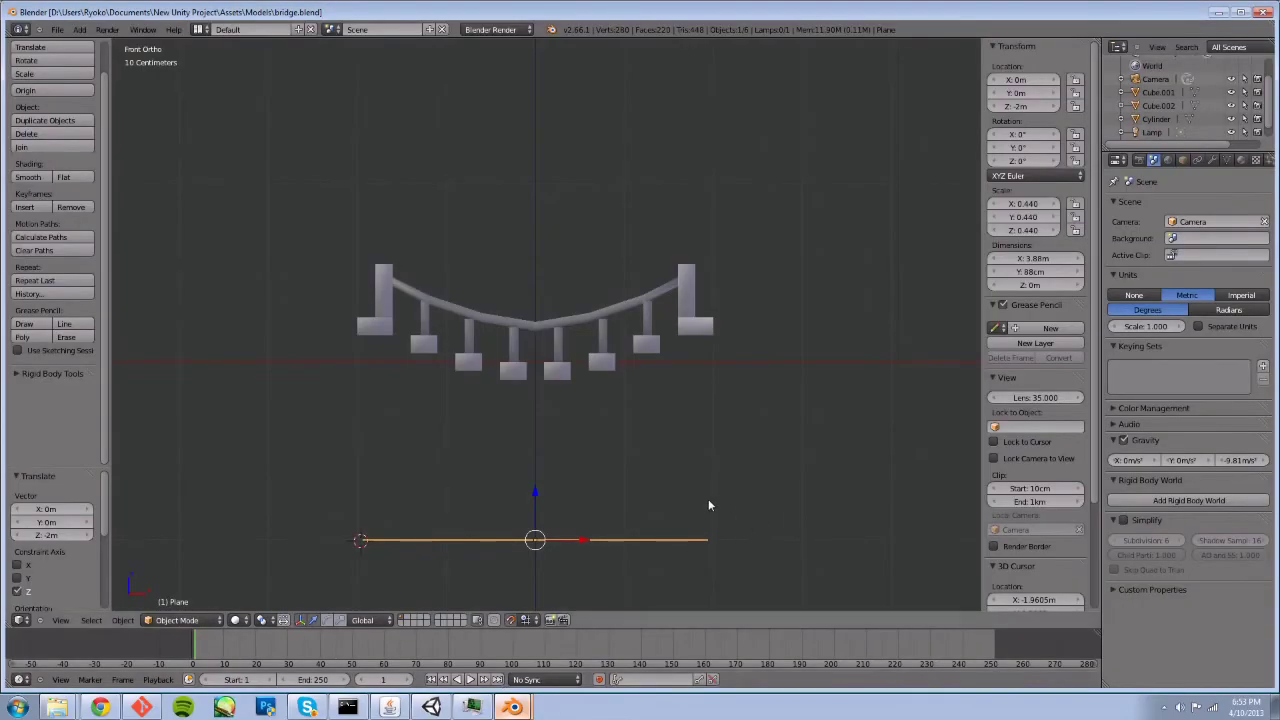
# Delete the Plane, switch to top view, and add a new mesh cube
pyautogui.press('x')
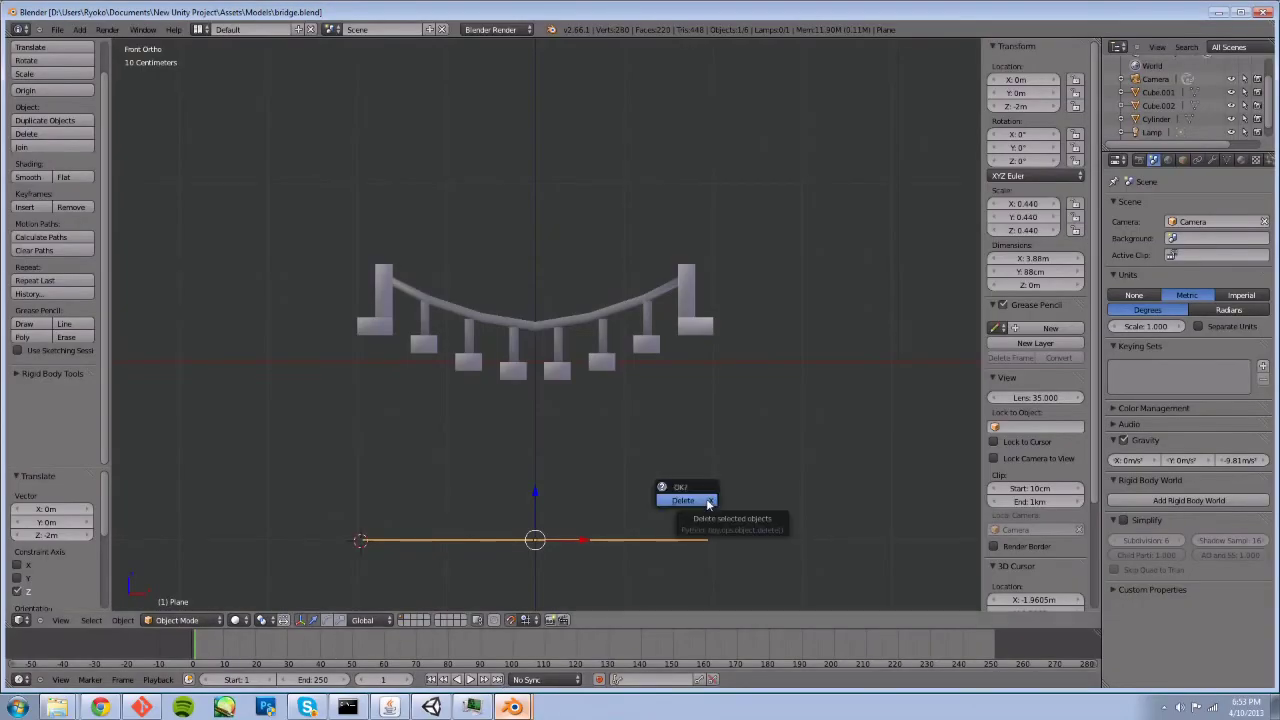
pyautogui.click(676, 506)
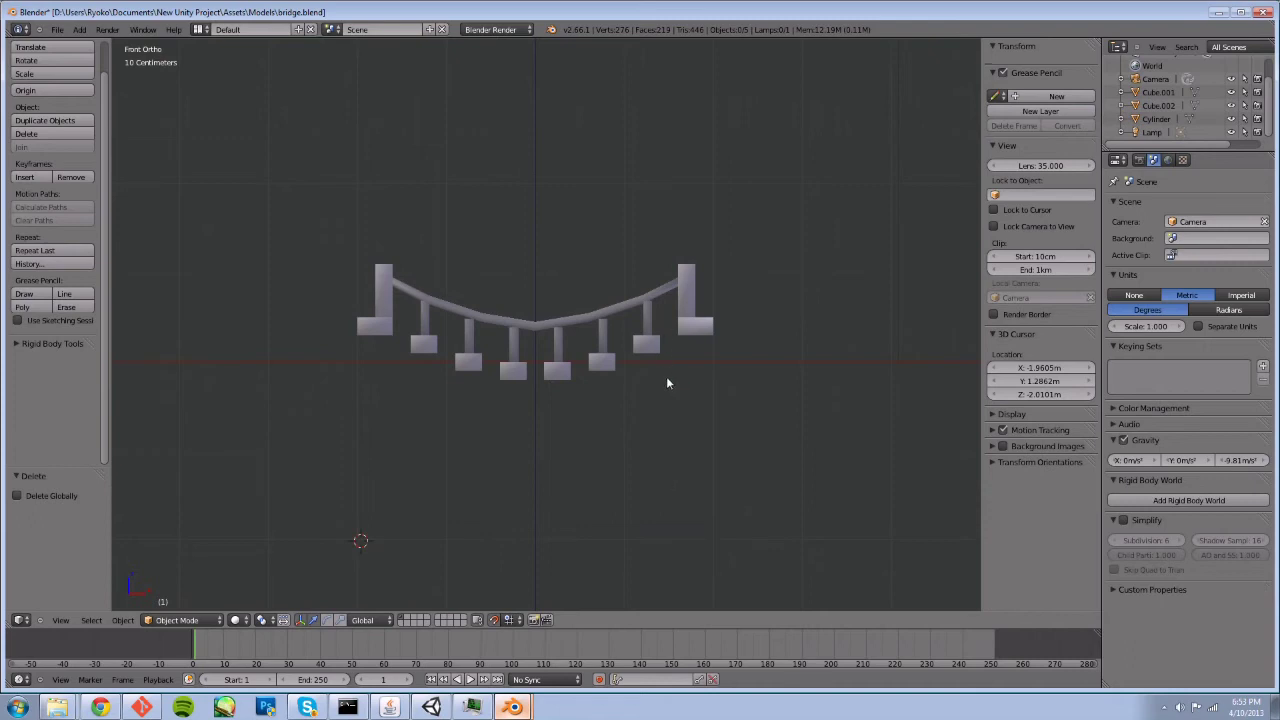
pyautogui.click(107, 29)
pyautogui.moveTo(79, 29)
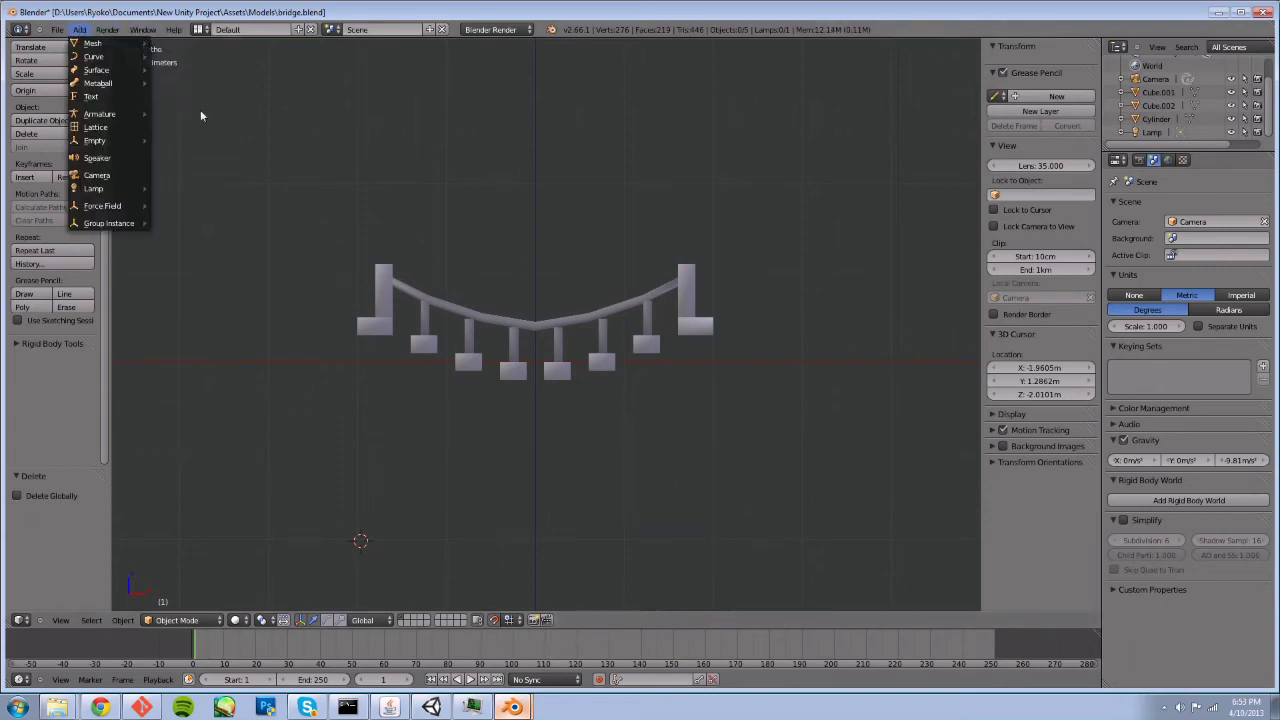
pyautogui.press('KP_7')
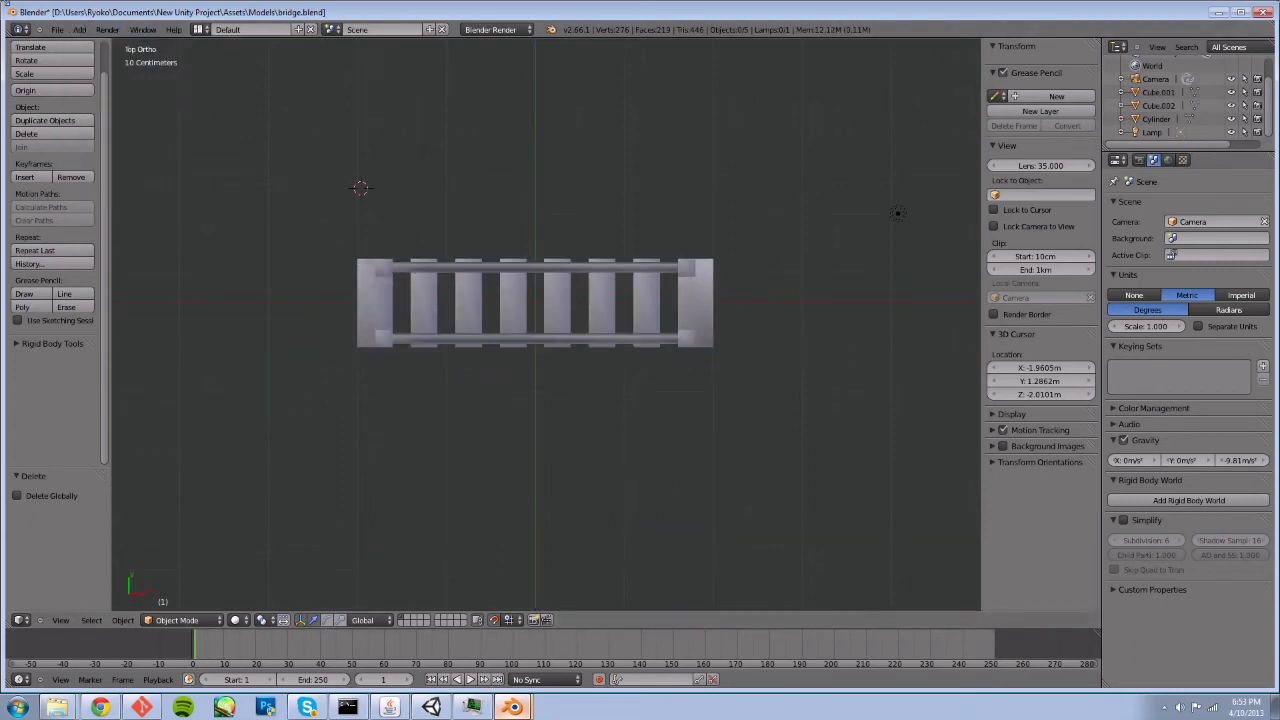
pyautogui.click(79, 29)
pyautogui.moveTo(95, 43)
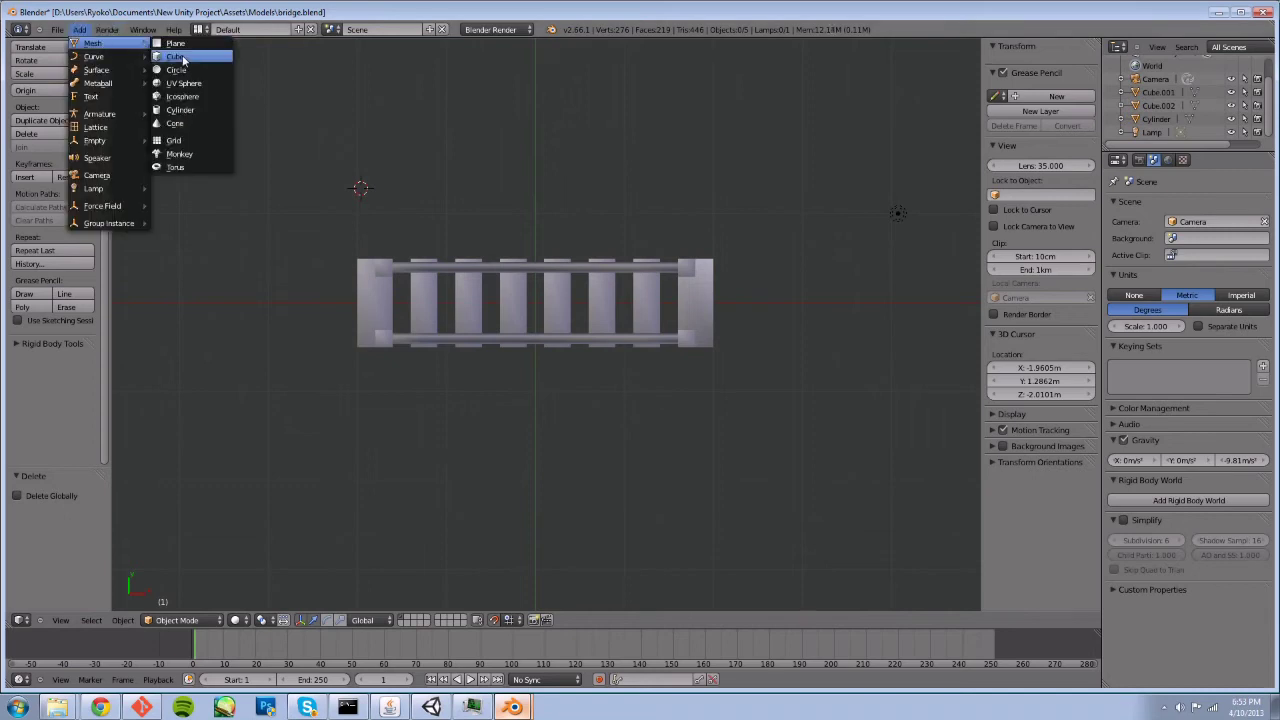
pyautogui.click(177, 56)
# Move the cube along Y over the bridge's left end, enter Edit Mode and select its top edge
pyautogui.press('g')
pyautogui.press('y')
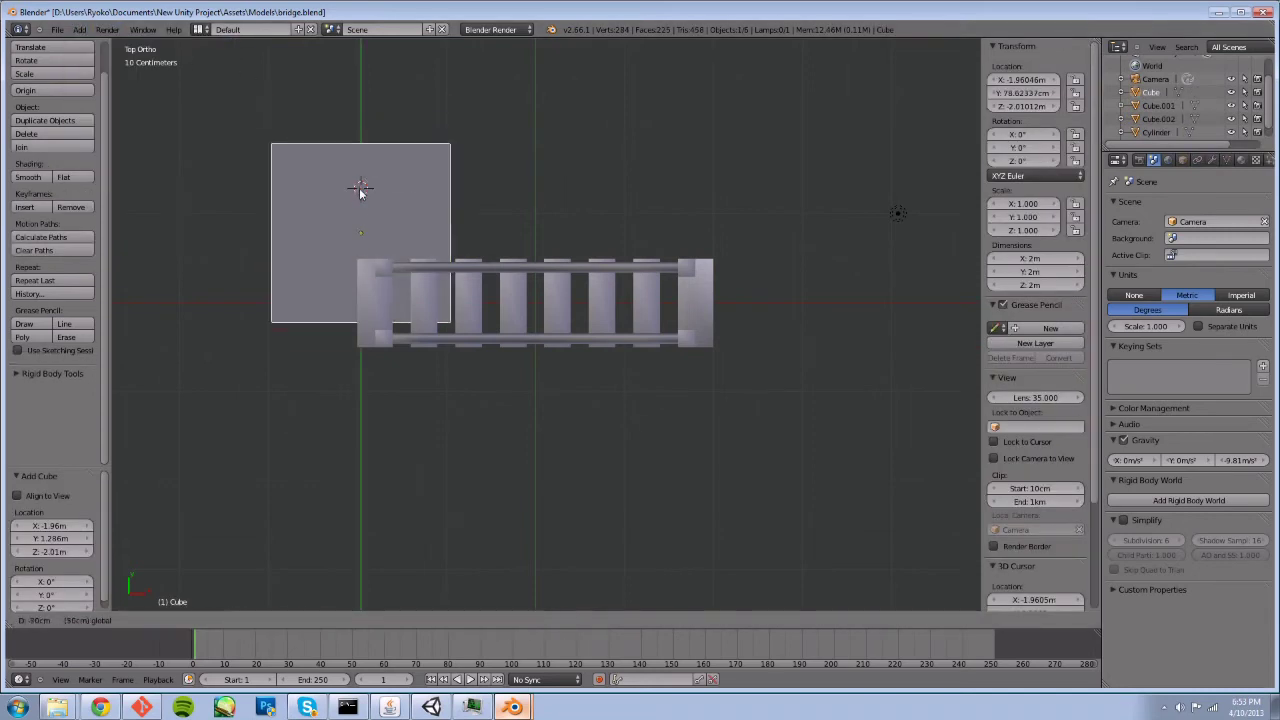
pyautogui.click(358, 198)
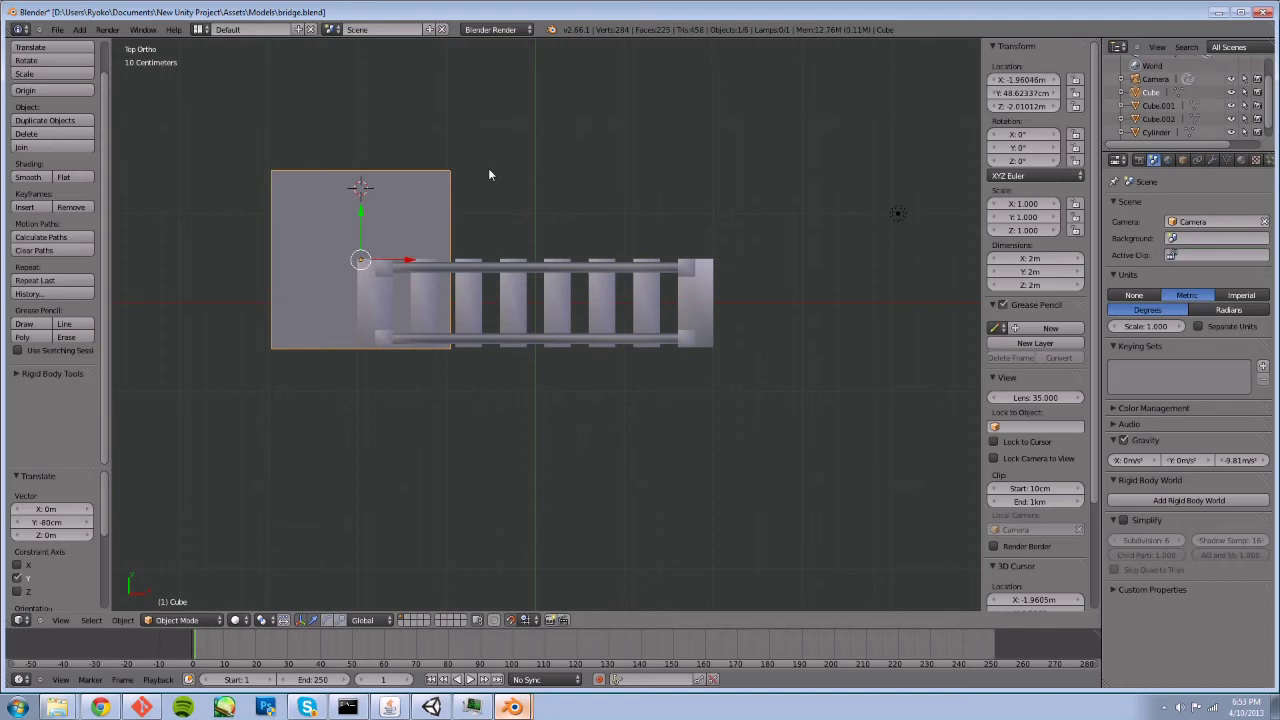
pyautogui.press('Tab')
pyautogui.press('a')
pyautogui.moveTo(314, 135)
pyautogui.keyDown('ctrl'); pyautogui.mouseDown()
pyautogui.moveTo(220, 177)
pyautogui.moveTo(460, 120)
pyautogui.mouseUp(); pyautogui.keyUp('ctrl')
# Switch to wireframe view and move the whole box 90 cm along X
pyautogui.press('g')
pyautogui.press('y')
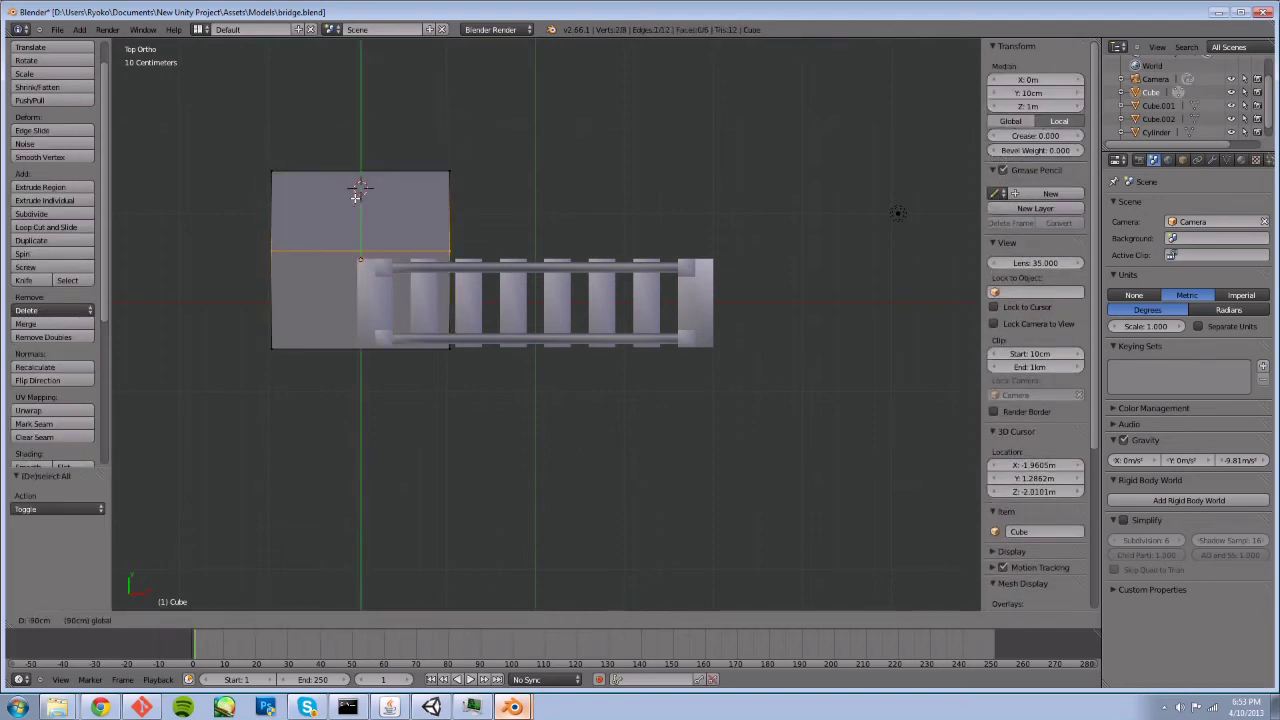
pyautogui.rightClick(355, 197)
pyautogui.press('z')
pyautogui.press('a')
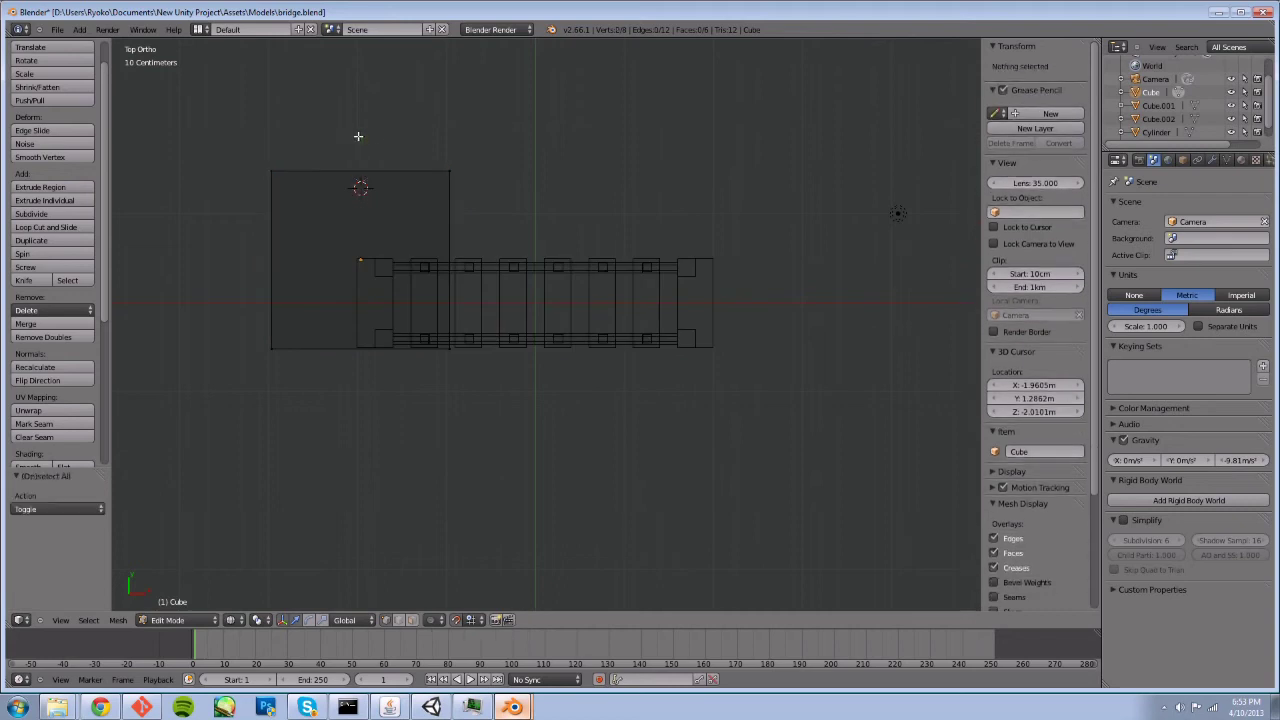
pyautogui.moveTo(358, 136)
pyautogui.keyDown('ctrl'); pyautogui.mouseDown()
pyautogui.moveTo(300, 209)
pyautogui.moveTo(360, 168)
pyautogui.mouseUp(); pyautogui.keyUp('ctrl')
pyautogui.press('g')
pyautogui.press('y')
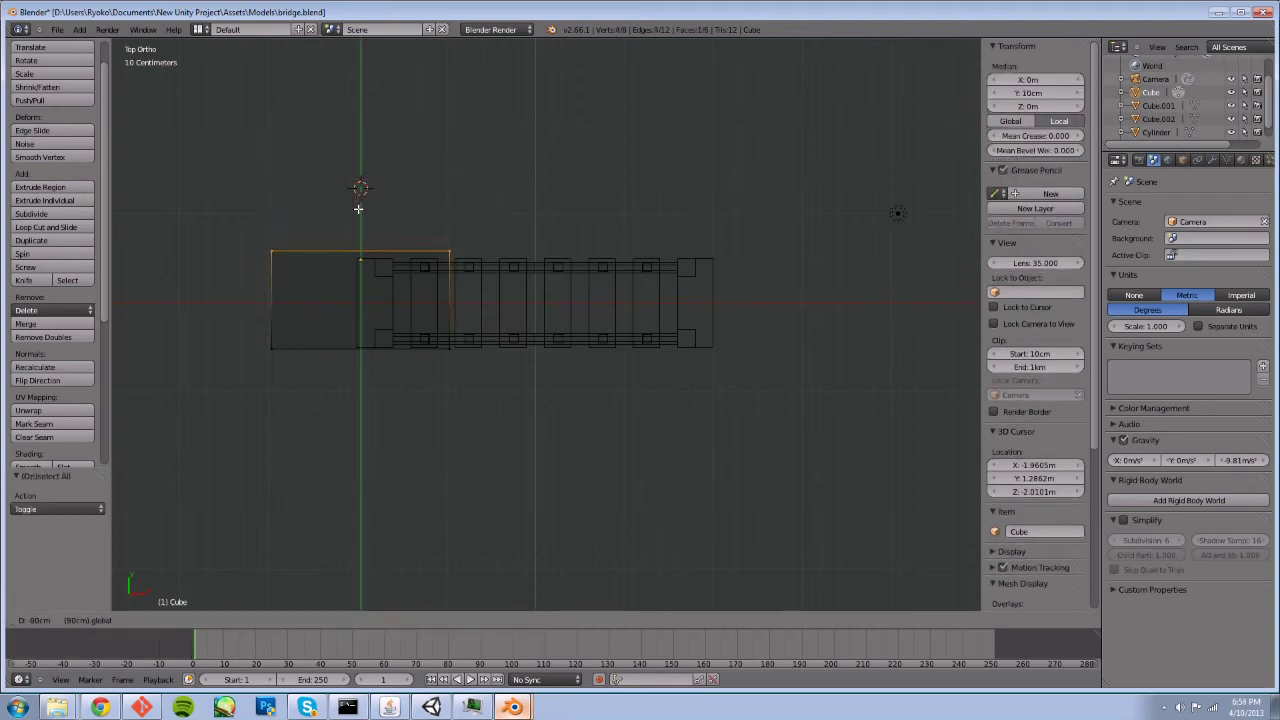
pyautogui.rightClick(359, 211)
pyautogui.press('a')
pyautogui.press('a')
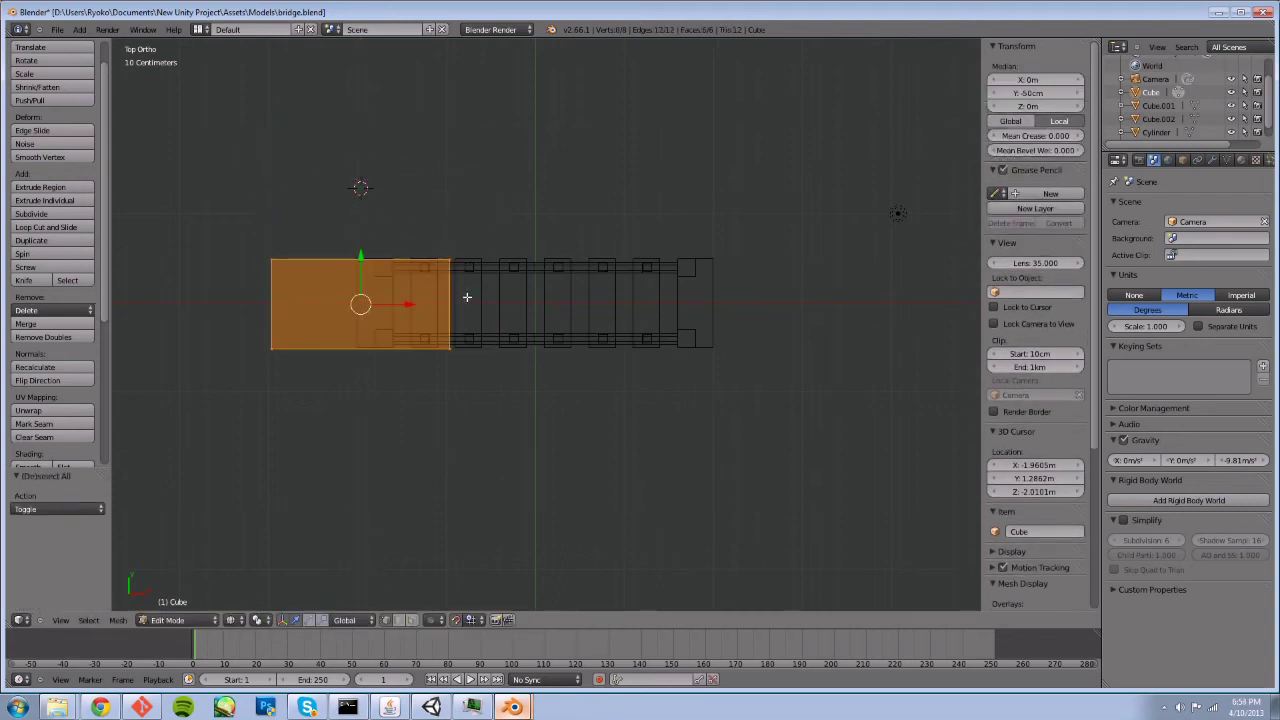
pyautogui.press('g')
pyautogui.press('x')
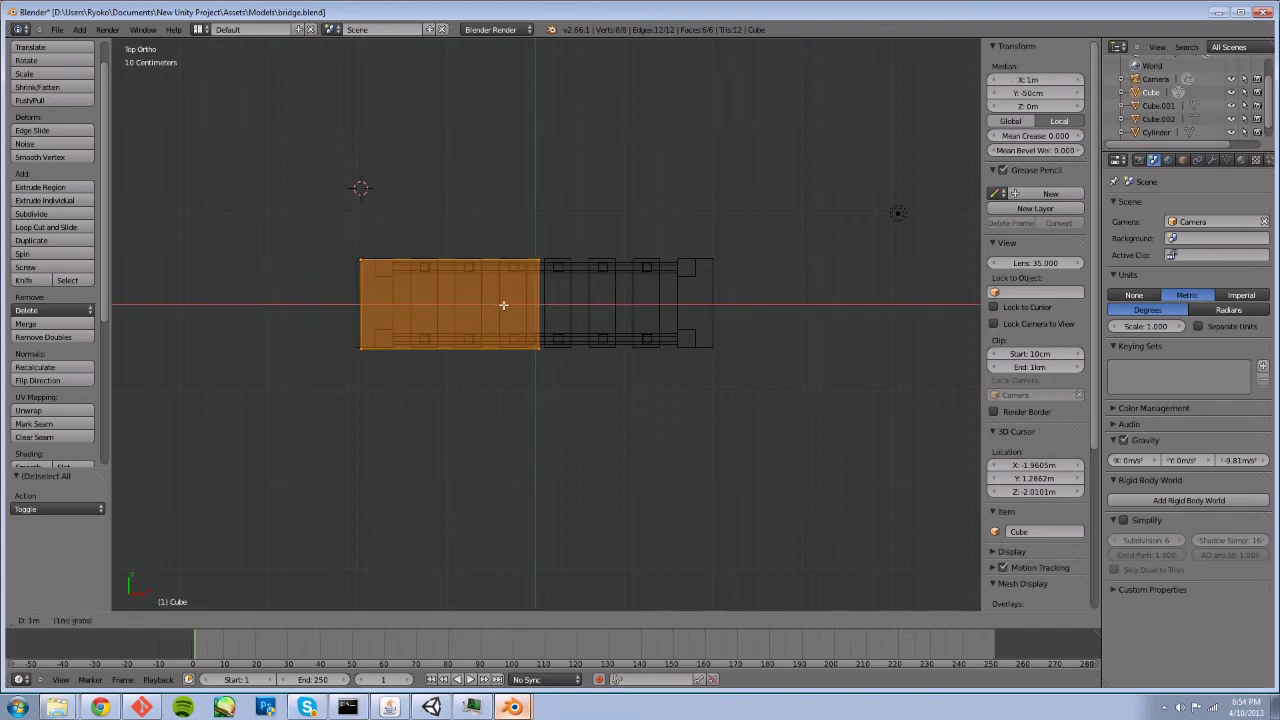
pyautogui.click(503, 305)
# Snap the box's right-end and left-end vertices to the grid, shifting the right end along X
pyautogui.scroll(6, 552, 335)
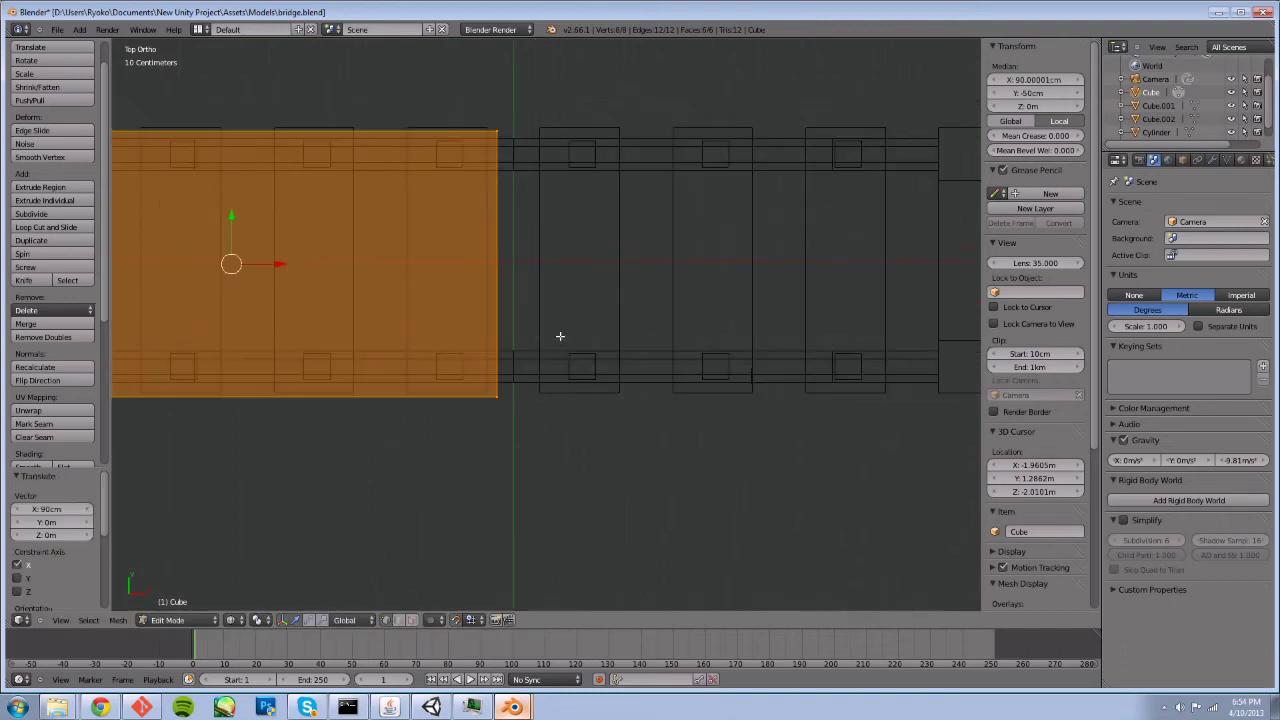
pyautogui.press('a')
pyautogui.scroll(1, 552, 267)
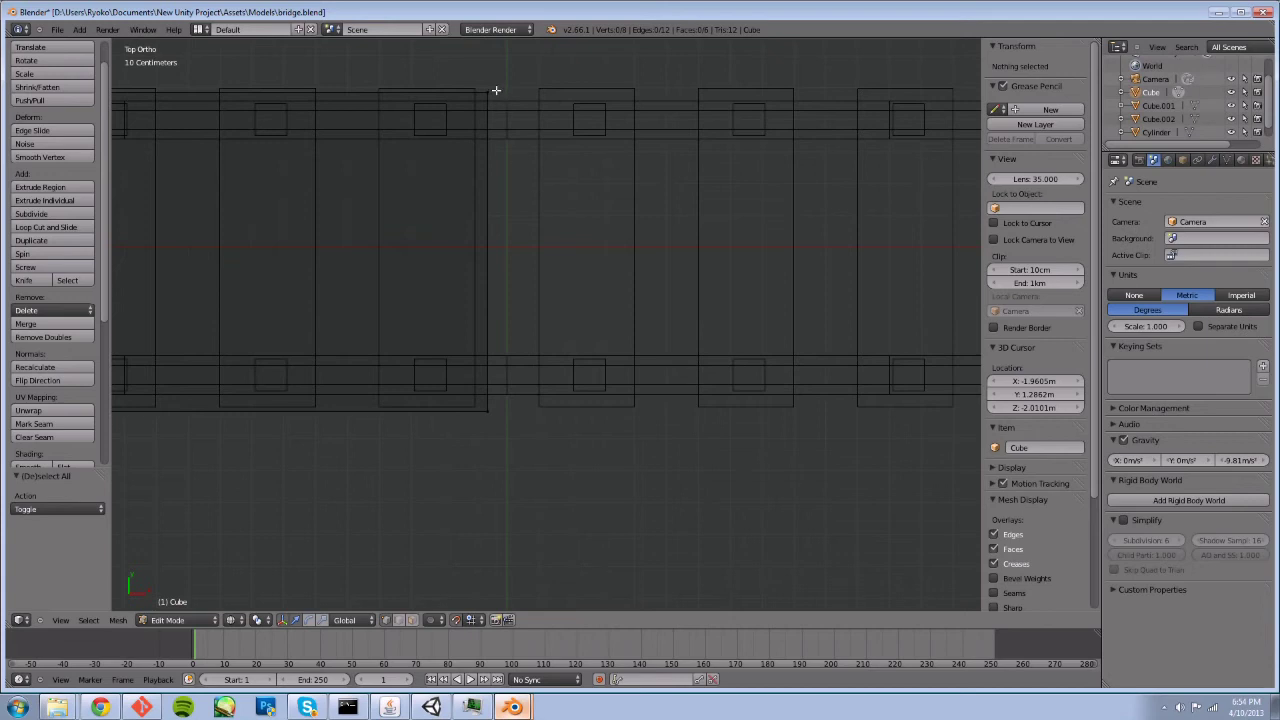
pyautogui.moveTo(496, 90)
pyautogui.keyDown('ctrl'); pyautogui.mouseDown()
pyautogui.moveTo(467, 171)
pyautogui.moveTo(470, 431)
pyautogui.moveTo(474, 445)
pyautogui.moveTo(533, 423)
pyautogui.mouseUp(); pyautogui.keyUp('ctrl')
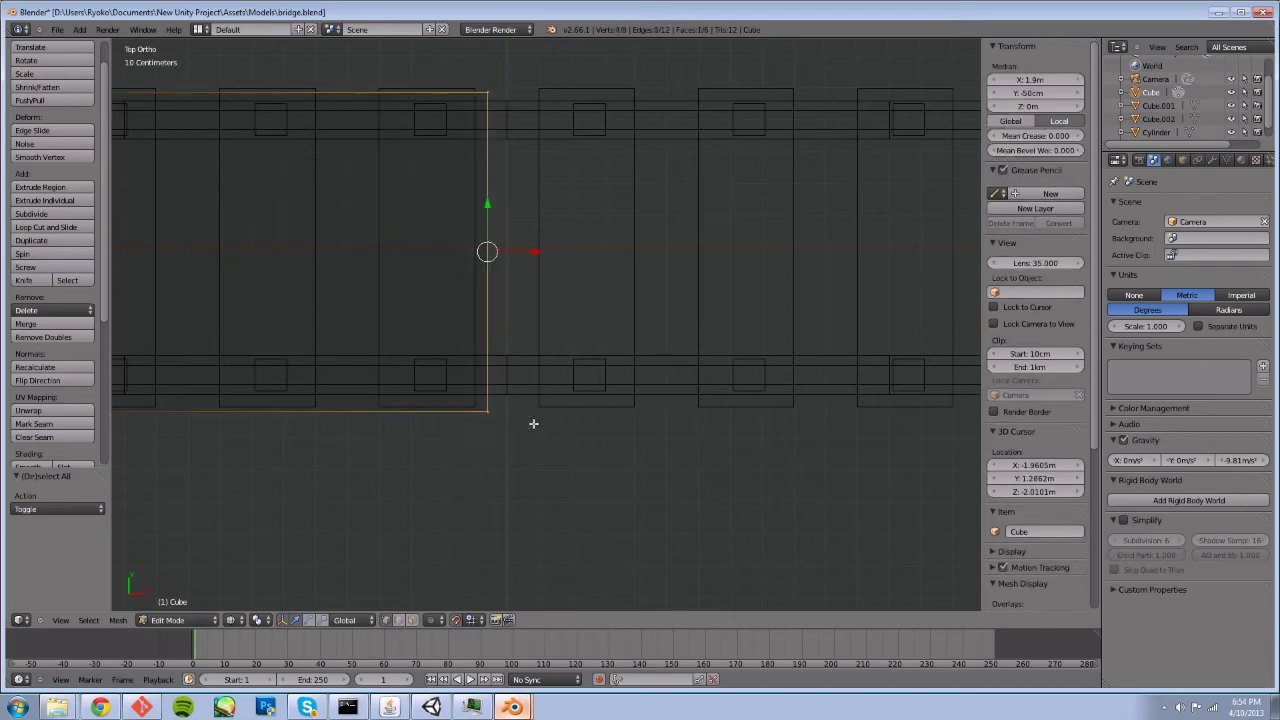
pyautogui.hotkey('shift', 's')
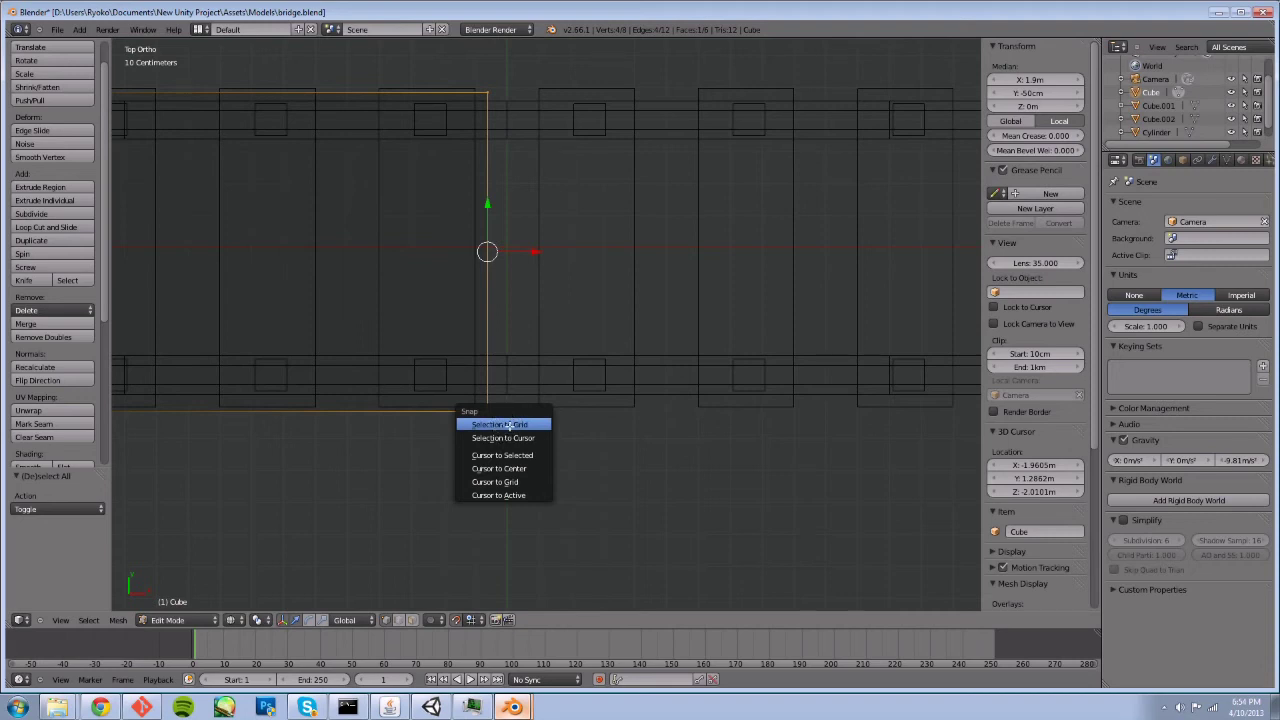
pyautogui.click(507, 425)
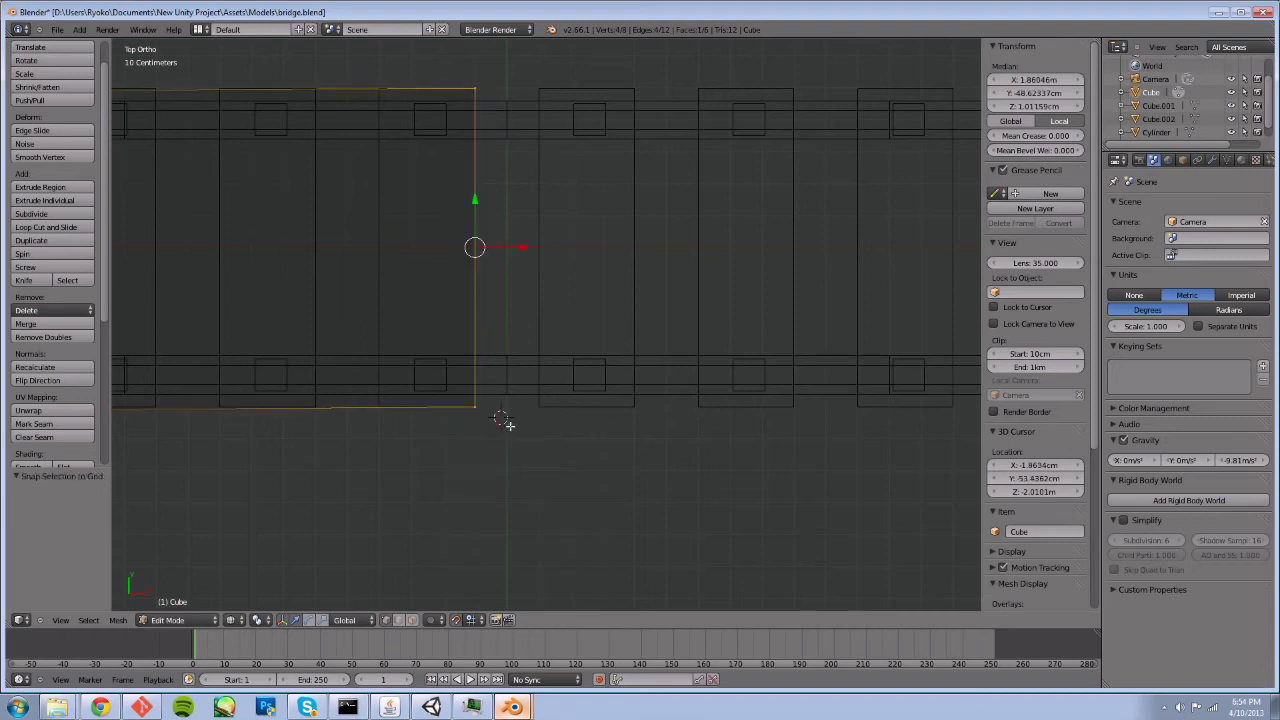
pyautogui.press('g')
pyautogui.press('x')
pyautogui.click(549, 251)
pyautogui.scroll(-5, 549, 251)
pyautogui.press('a')
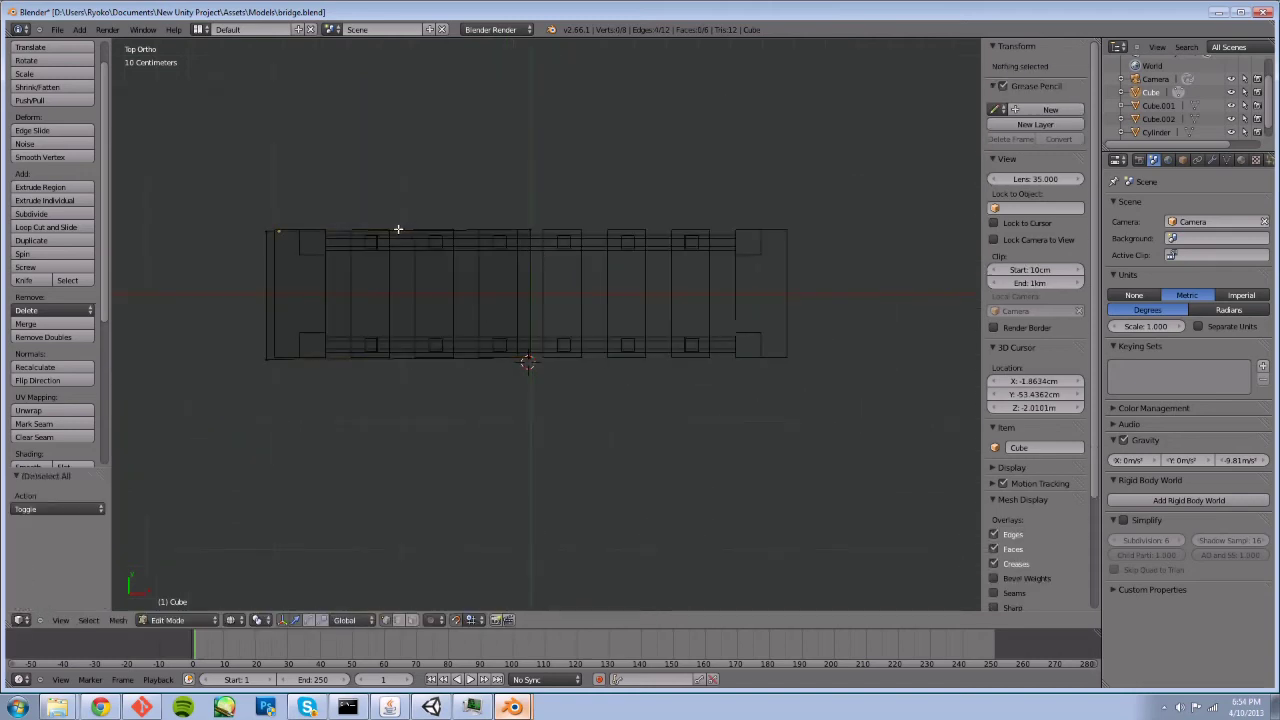
pyautogui.moveTo(322, 196)
pyautogui.keyDown('ctrl'); pyautogui.mouseDown()
pyautogui.moveTo(329, 323)
pyautogui.moveTo(329, 283)
pyautogui.mouseUp(); pyautogui.keyUp('ctrl')
pyautogui.hotkey('shift', 's')
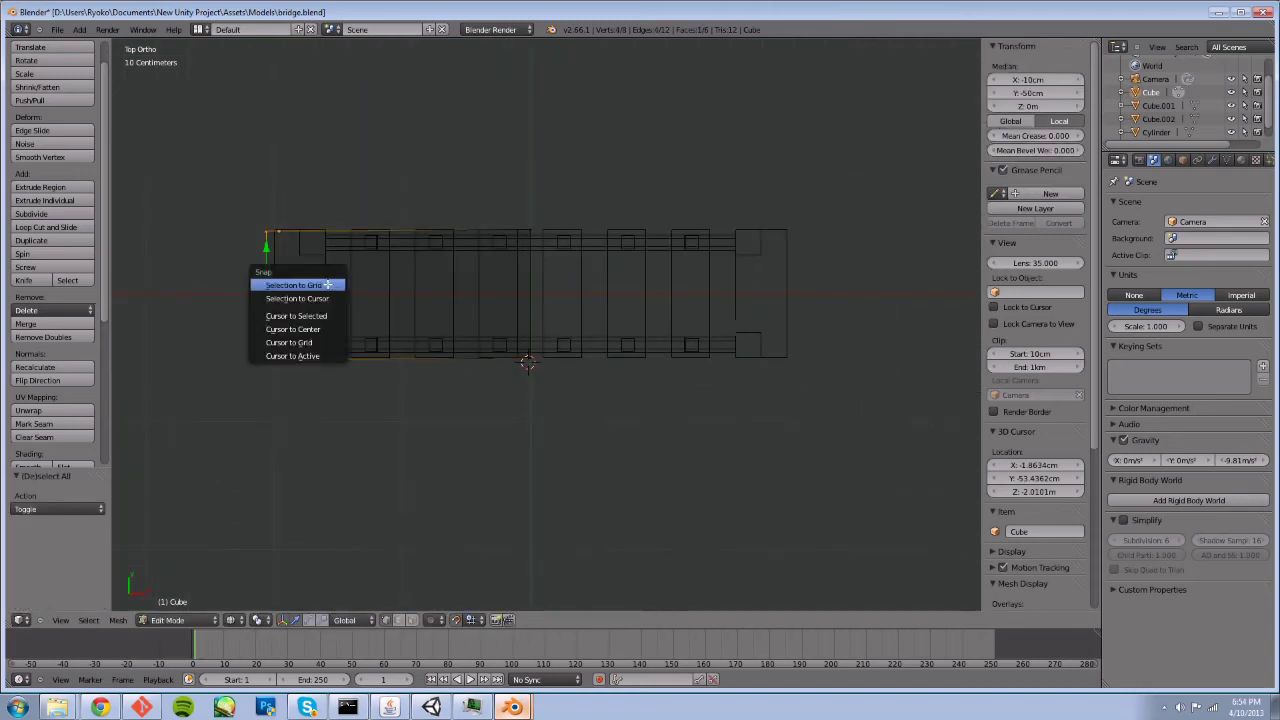
pyautogui.click(327, 285)
pyautogui.press('a')
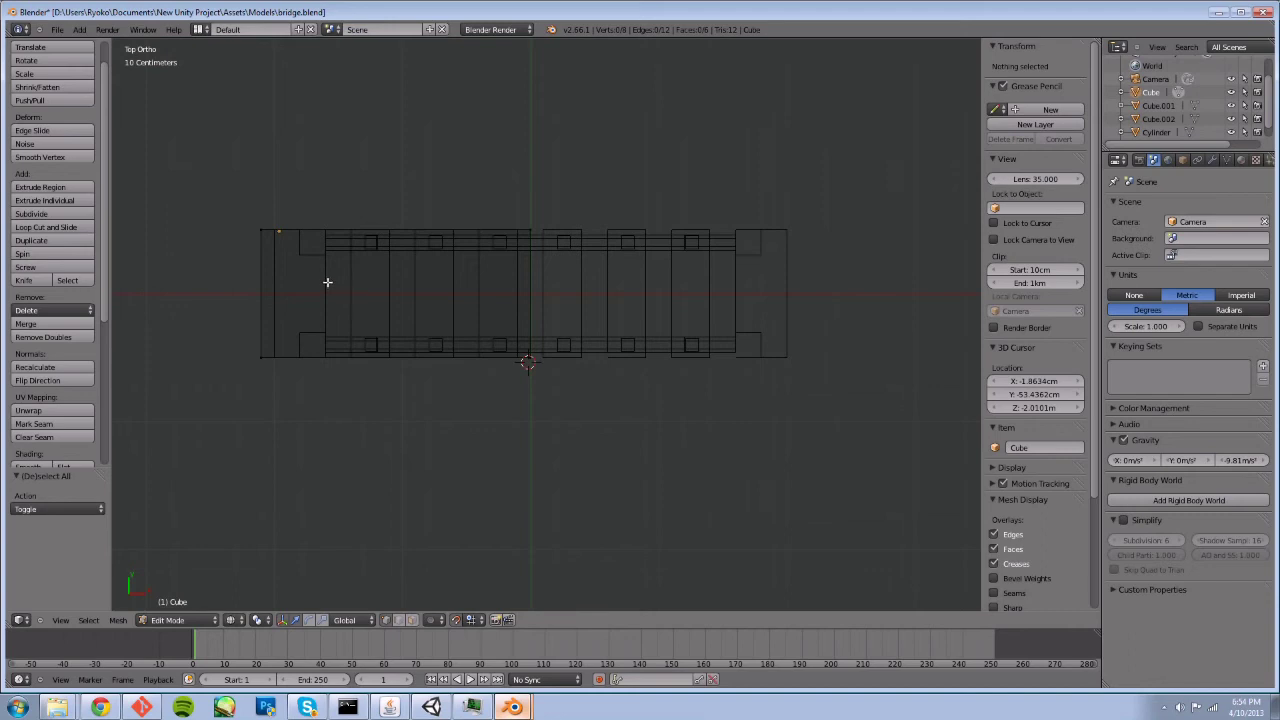
pyautogui.press('a')
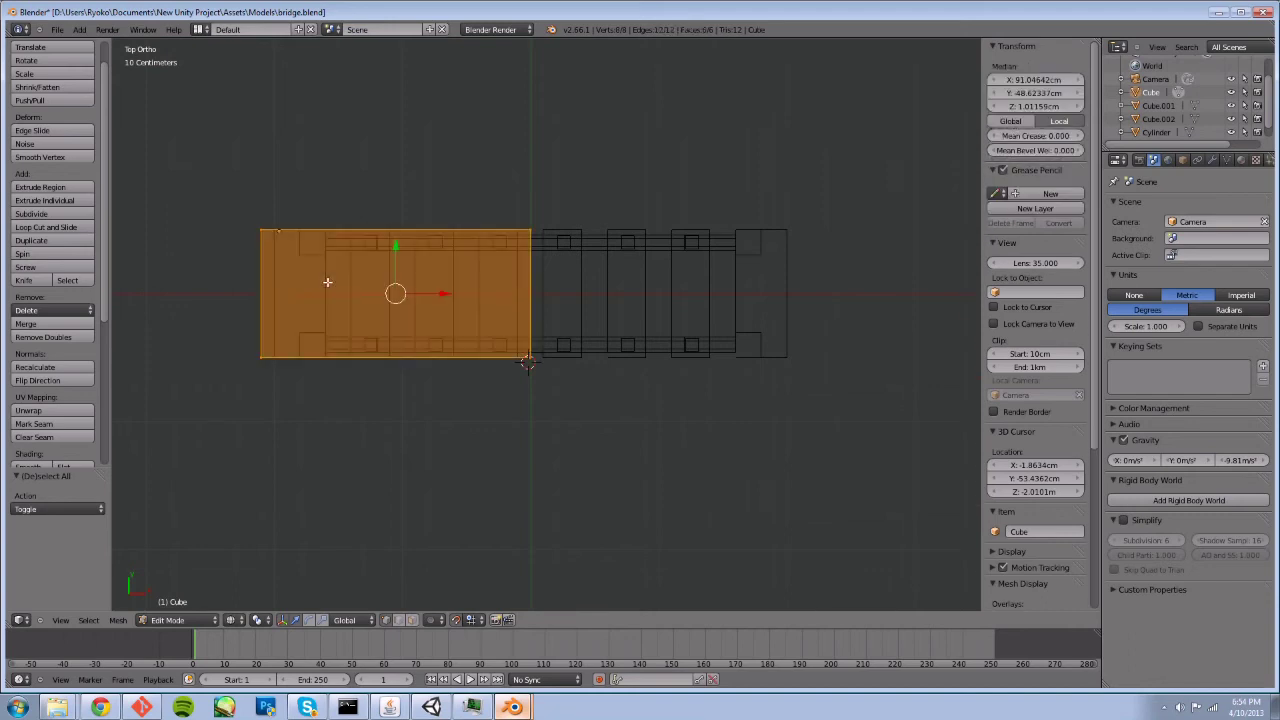
# Duplicate the mesh 2.1 m to the right, switch to front view, and raise it 2 m
pyautogui.hotkey('shift', 'd')
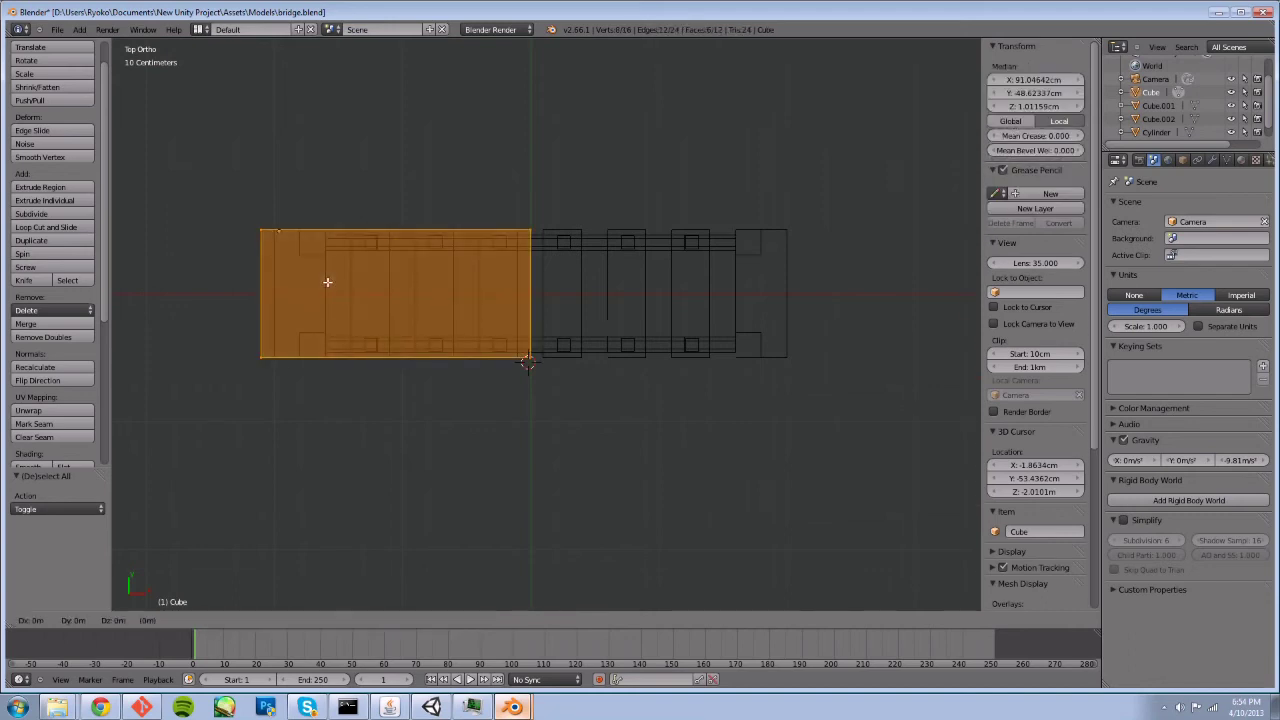
pyautogui.click(600, 284)
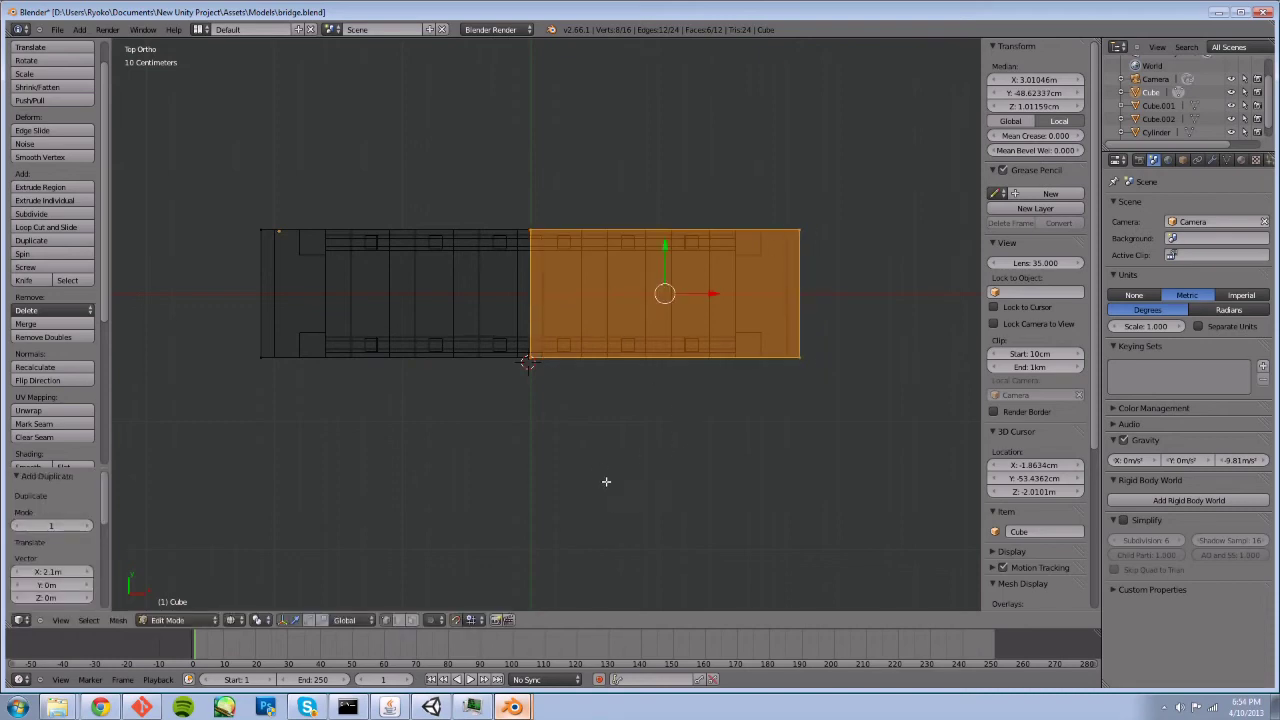
pyautogui.press('KP_1')
pyautogui.scroll(-3, 600, 480)
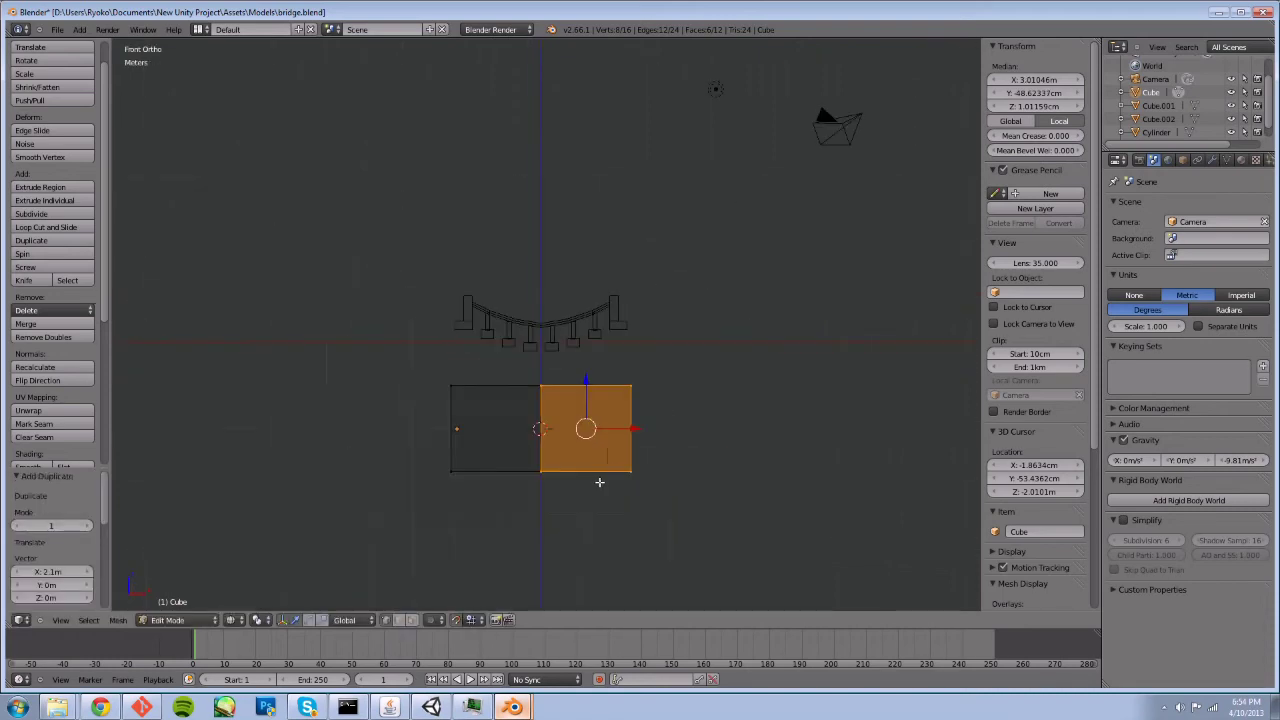
pyautogui.press('a')
pyautogui.press('a')
pyautogui.press('g')
pyautogui.press('z')
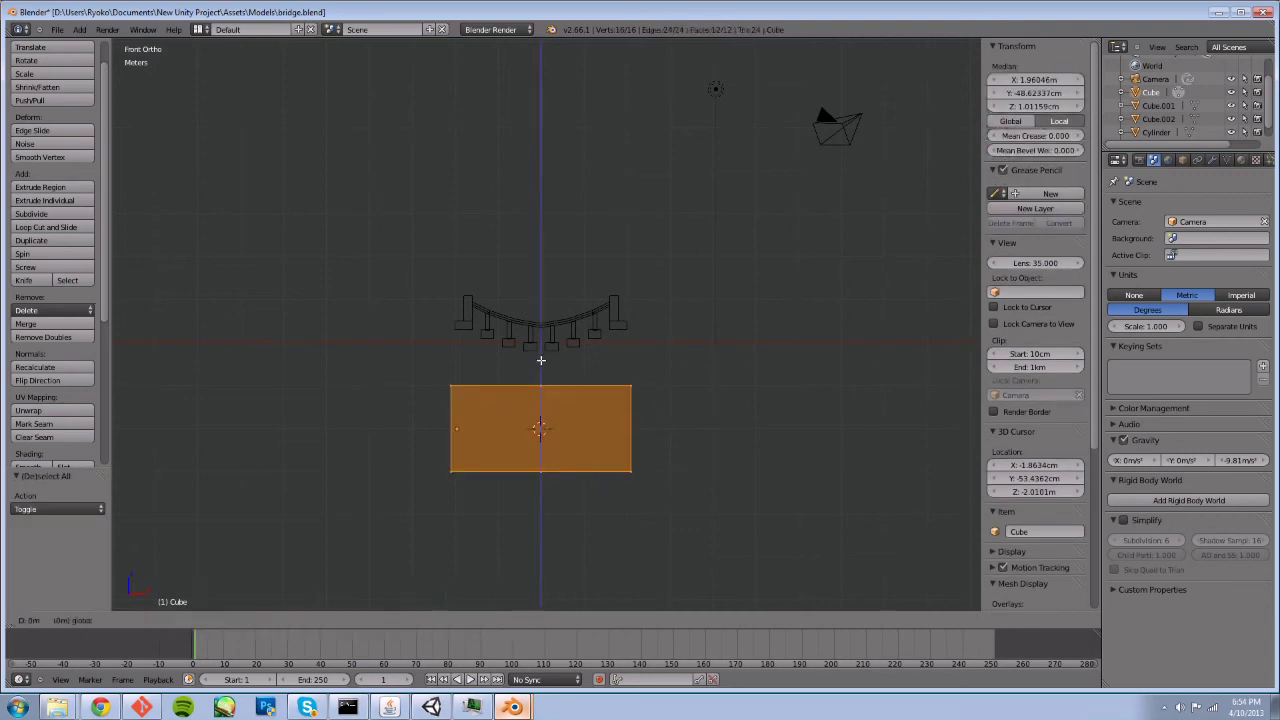
pyautogui.click(540, 320)
pyautogui.scroll(6, 553, 385)
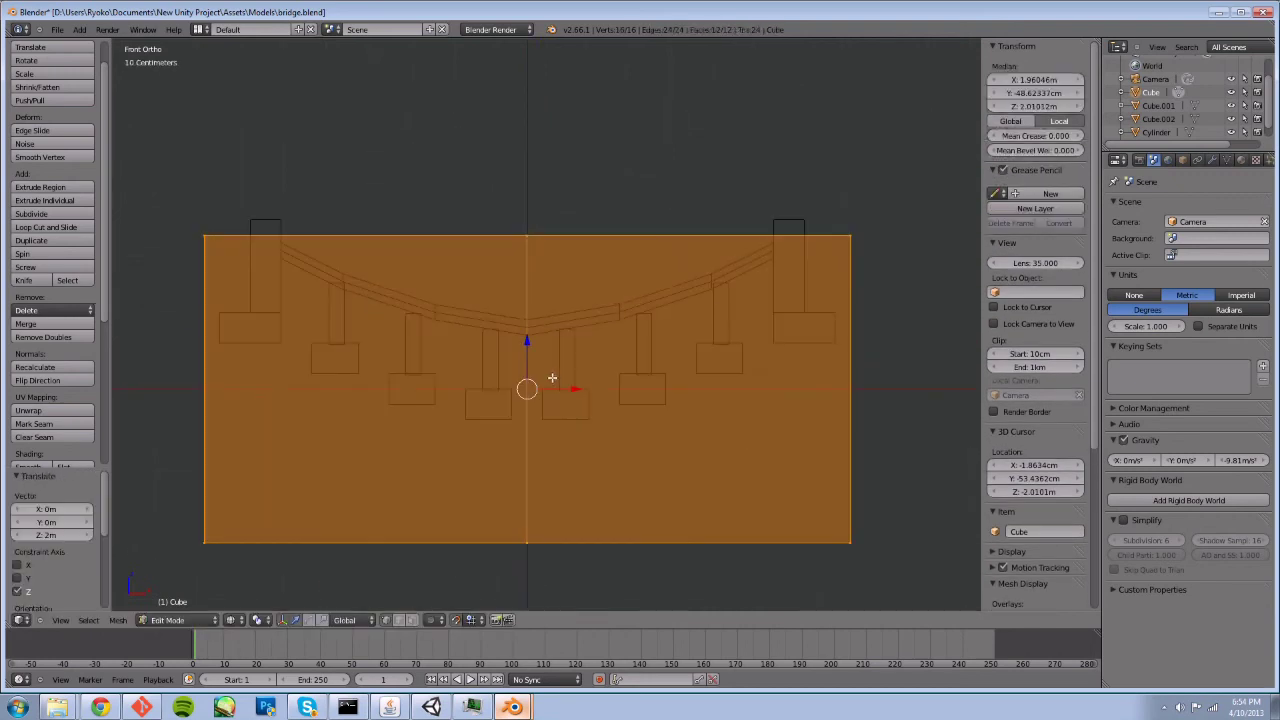
pyautogui.scroll(2, 524, 355)
# Lower the mesh under the deck and pull its top-middle vertex down to the deck's low point
pyautogui.press('g')
pyautogui.press('z')
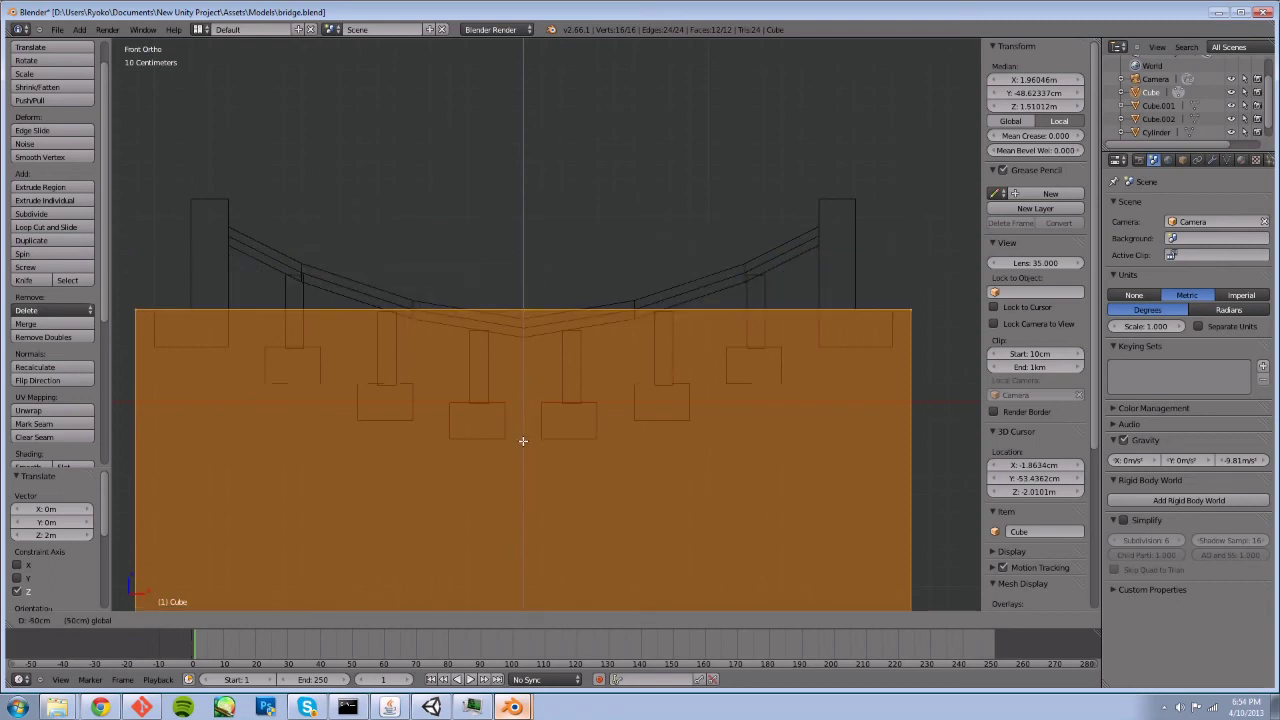
pyautogui.click(523, 434)
pyautogui.scroll(-3, 523, 434)
pyautogui.press('a')
pyautogui.moveTo(543, 289)
pyautogui.keyDown('ctrl'); pyautogui.mouseDown()
pyautogui.moveTo(513, 348)
pyautogui.moveTo(530, 309)
pyautogui.mouseUp(); pyautogui.keyUp('ctrl')
pyautogui.press('g')
pyautogui.press('z')
pyautogui.click(530, 333)
# Raise the mesh's bottom edge vertices up close to the deck
pyautogui.press('a')
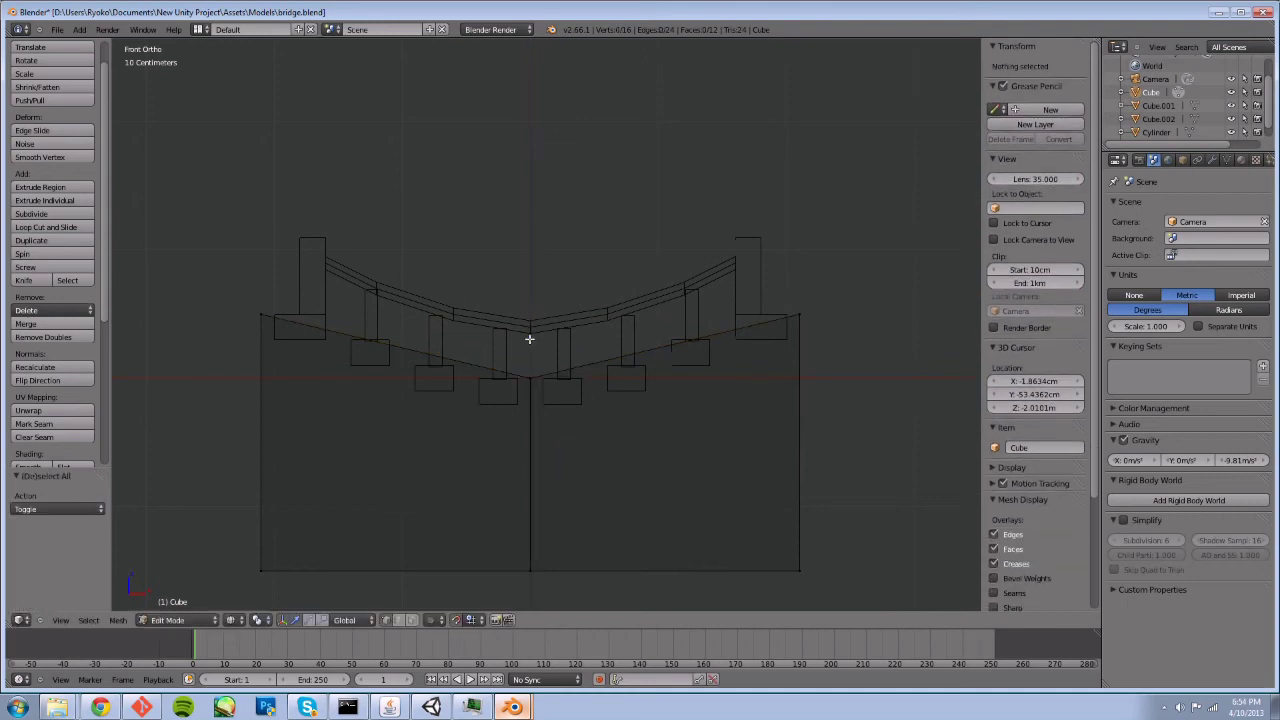
pyautogui.moveTo(548, 550)
pyautogui.keyDown('ctrl'); pyautogui.mouseDown()
pyautogui.moveTo(514, 557)
pyautogui.moveTo(530, 589)
pyautogui.moveTo(490, 546)
pyautogui.mouseUp(); pyautogui.keyUp('ctrl')
pyautogui.moveTo(345, 506)
pyautogui.keyDown('ctrl'); pyautogui.mouseDown()
pyautogui.moveTo(257, 591)
pyautogui.moveTo(826, 563)
pyautogui.mouseUp(); pyautogui.keyUp('ctrl')
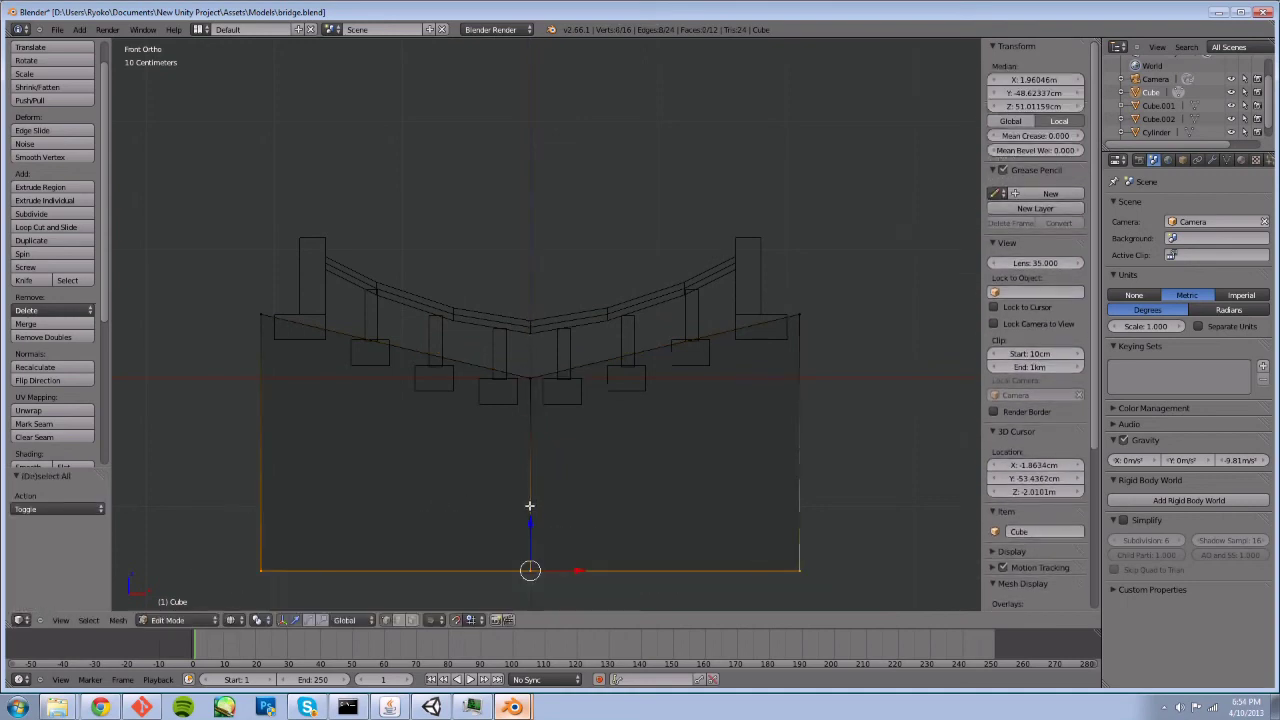
pyautogui.press('g')
pyautogui.press('z')
pyautogui.click(524, 355)
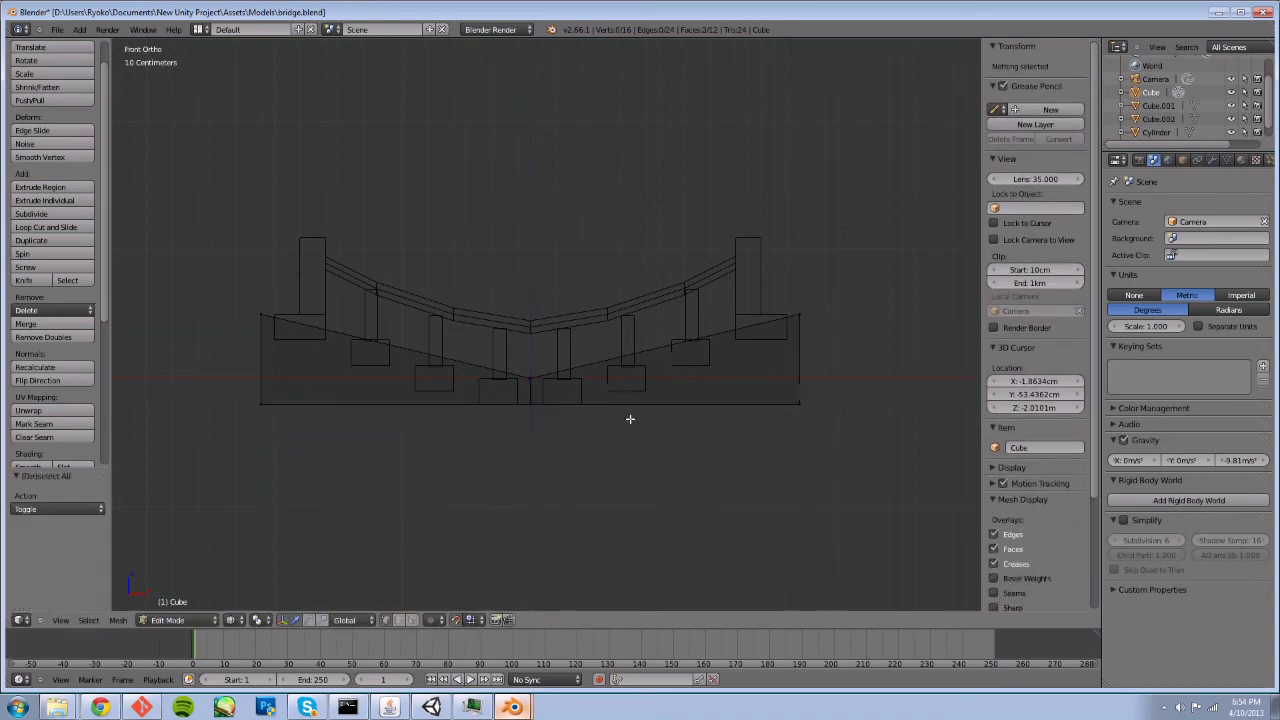
# Raise the lower-right and lower-left corner vertices just under the deck to complete the V ramp
pyautogui.rightClick(799, 403)
pyautogui.press('g')
pyautogui.press('z')
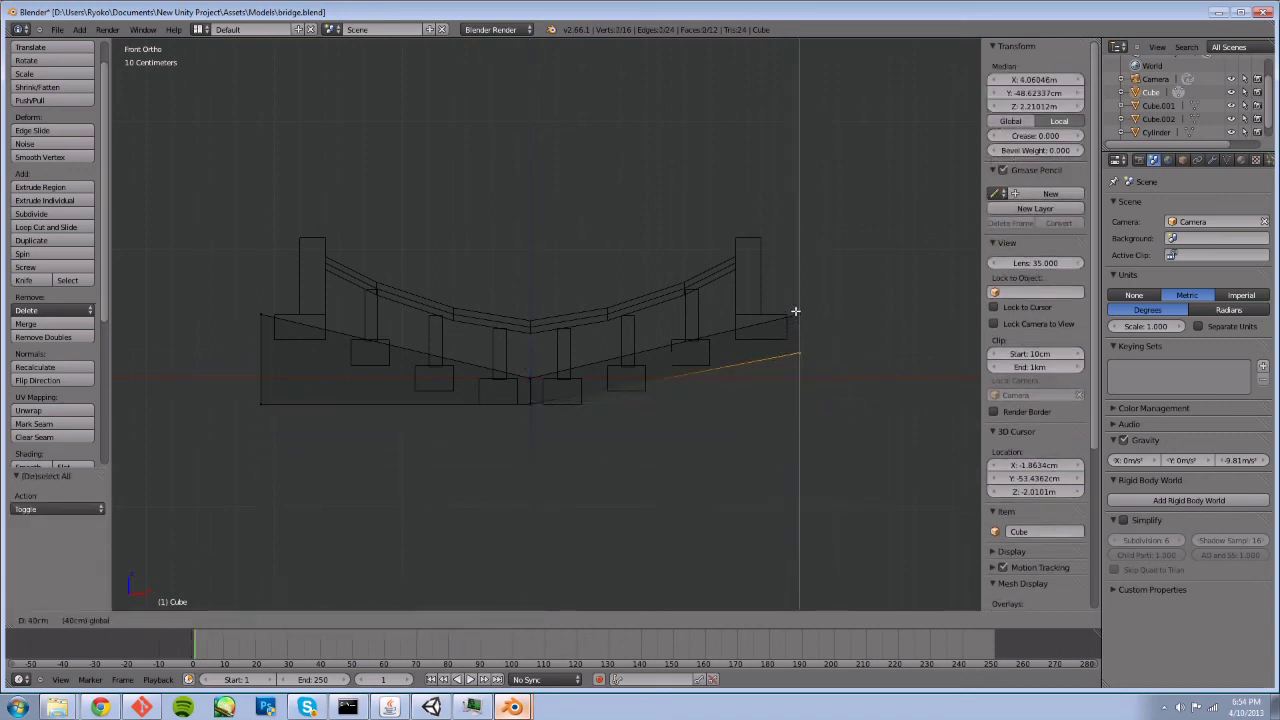
pyautogui.click(791, 309)
pyautogui.press('a')
pyautogui.rightClick(260, 402)
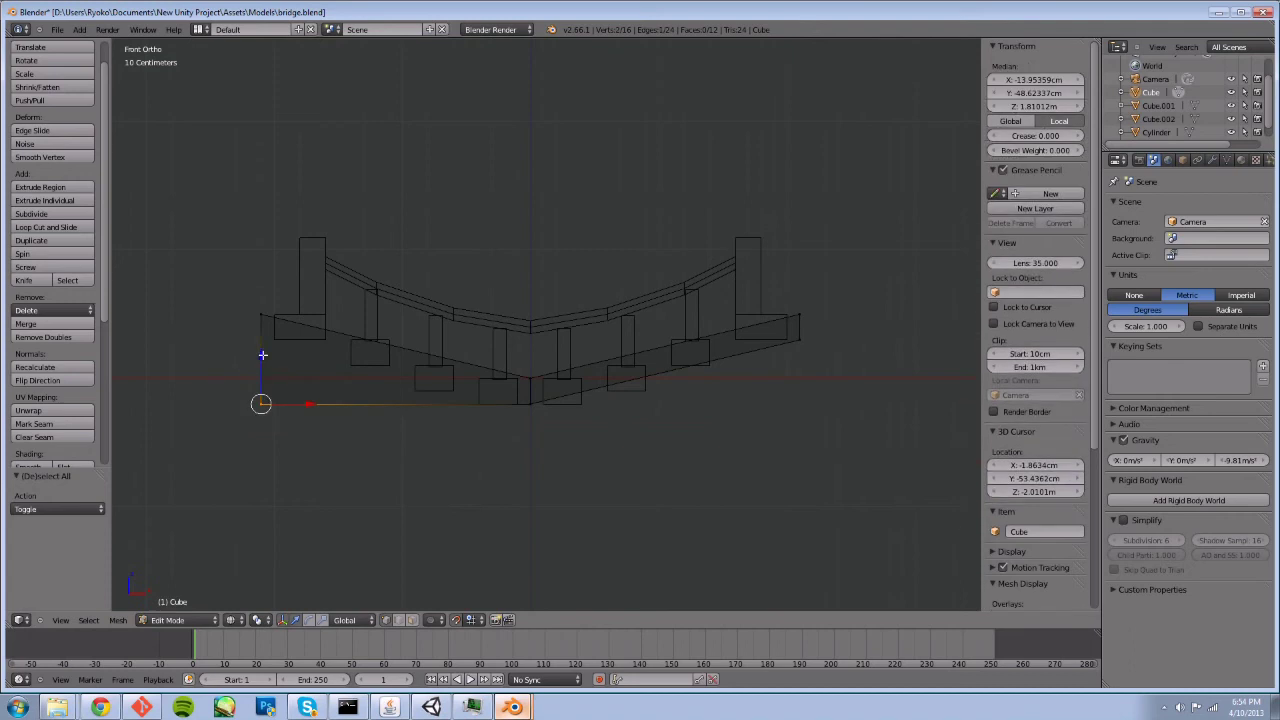
pyautogui.press('g')
pyautogui.press('z')
pyautogui.click(261, 295)
# Deselect everything and check the ramp from the top, side and front views
pyautogui.press('a')
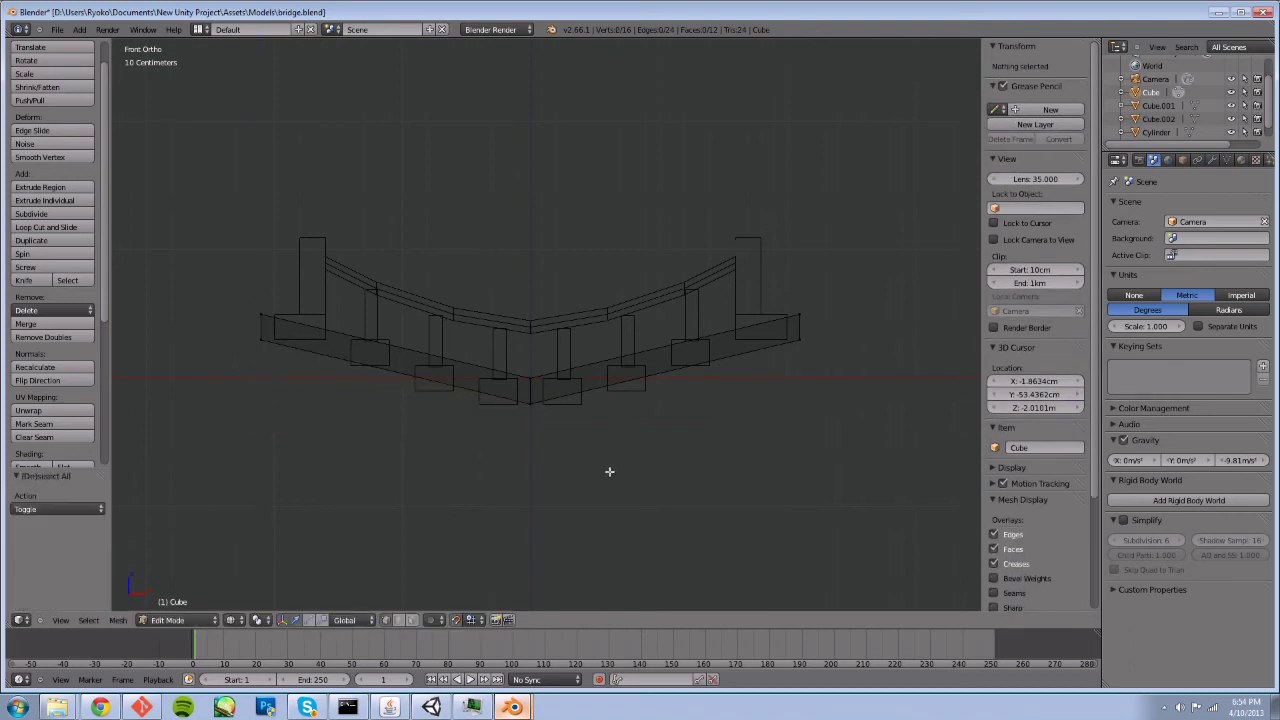
pyautogui.press('KP_7')
pyautogui.press('KP_3')
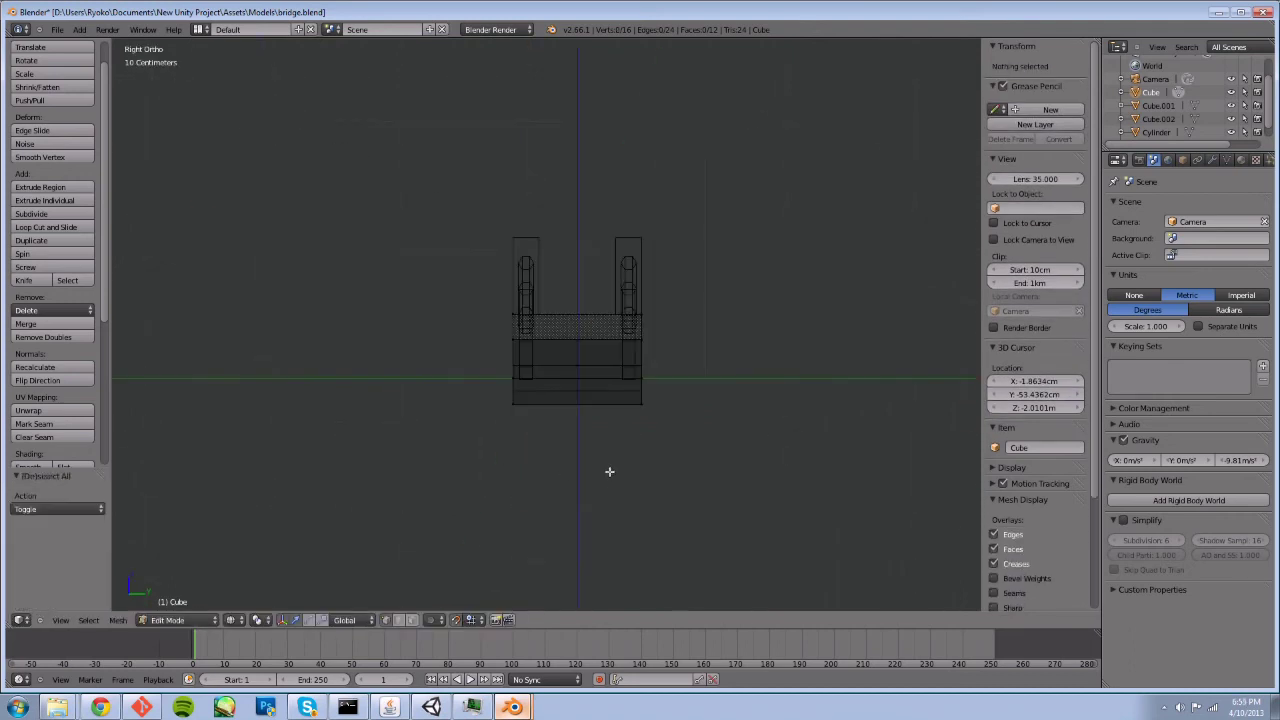
pyautogui.press('KP_1')
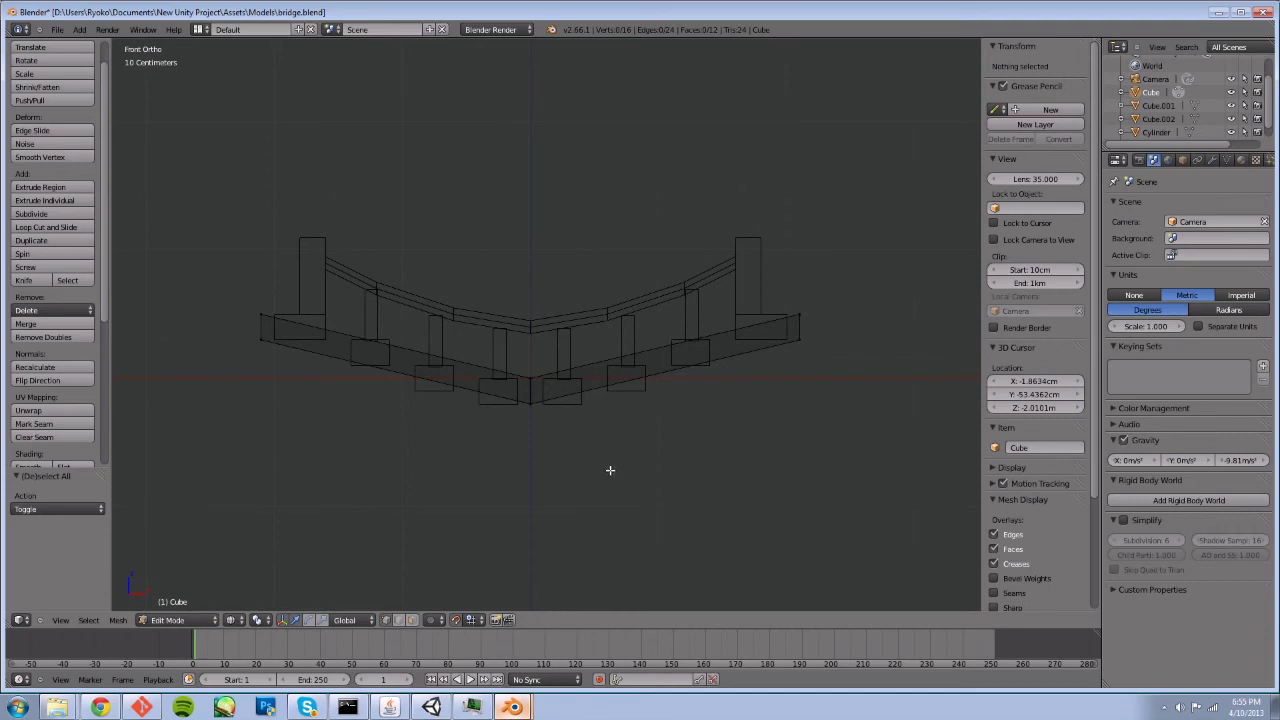
# Switch to solid shading, orbit around the bridge, and return to Object Mode
pyautogui.press('z')
pyautogui.scroll(-5, 629, 413)
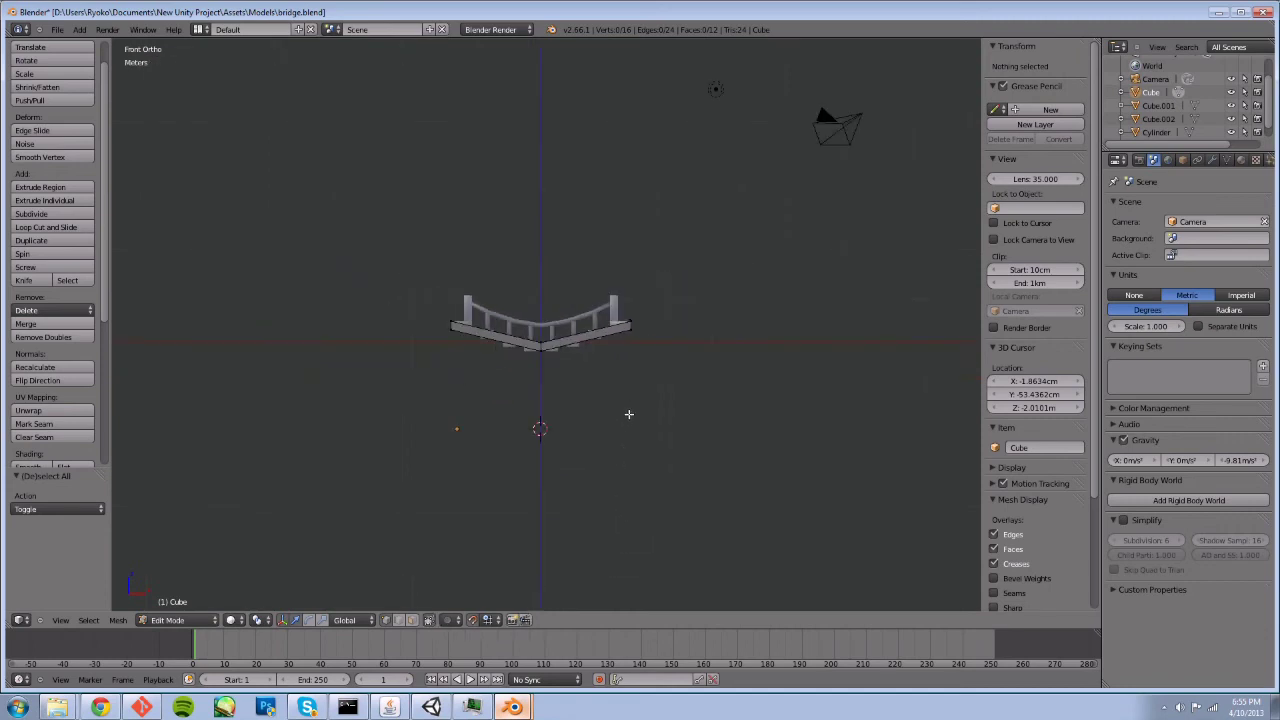
pyautogui.press('KP_7')
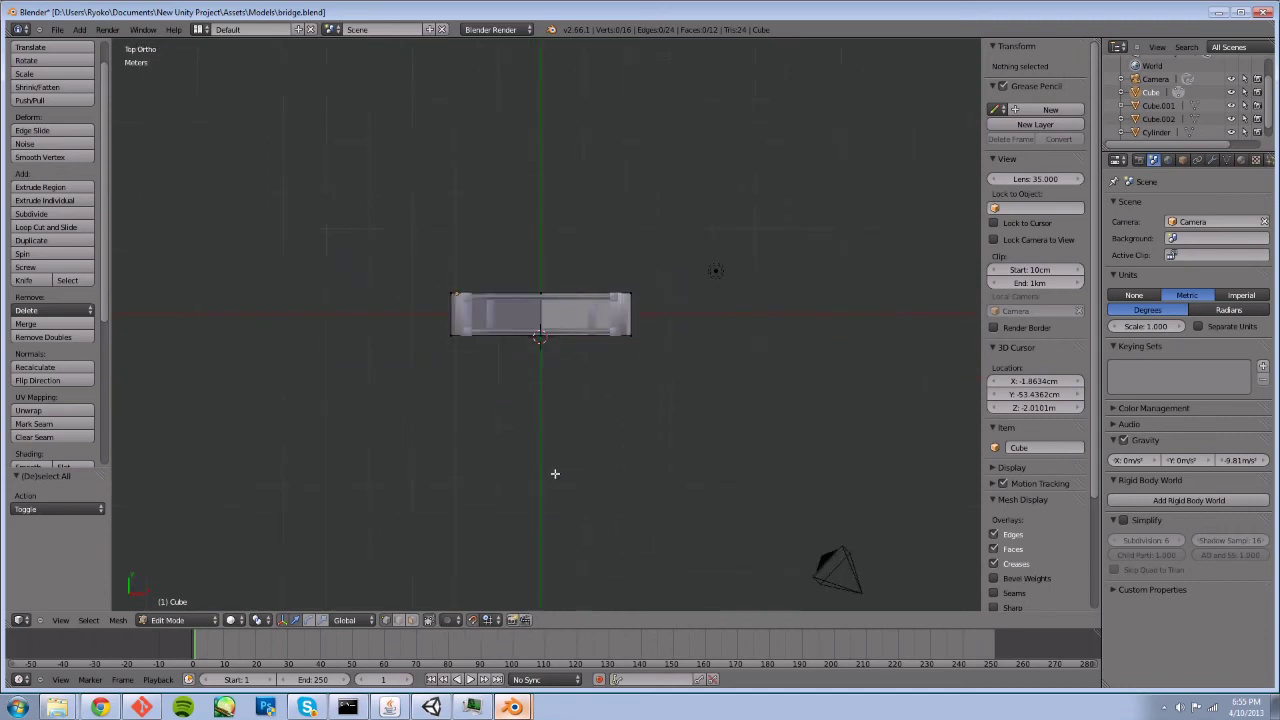
pyautogui.moveTo(494, 318); pyautogui.dragTo(580, 412, button='middle')
pyautogui.scroll(5, 580, 412)
pyautogui.scroll(-5, 580, 412)
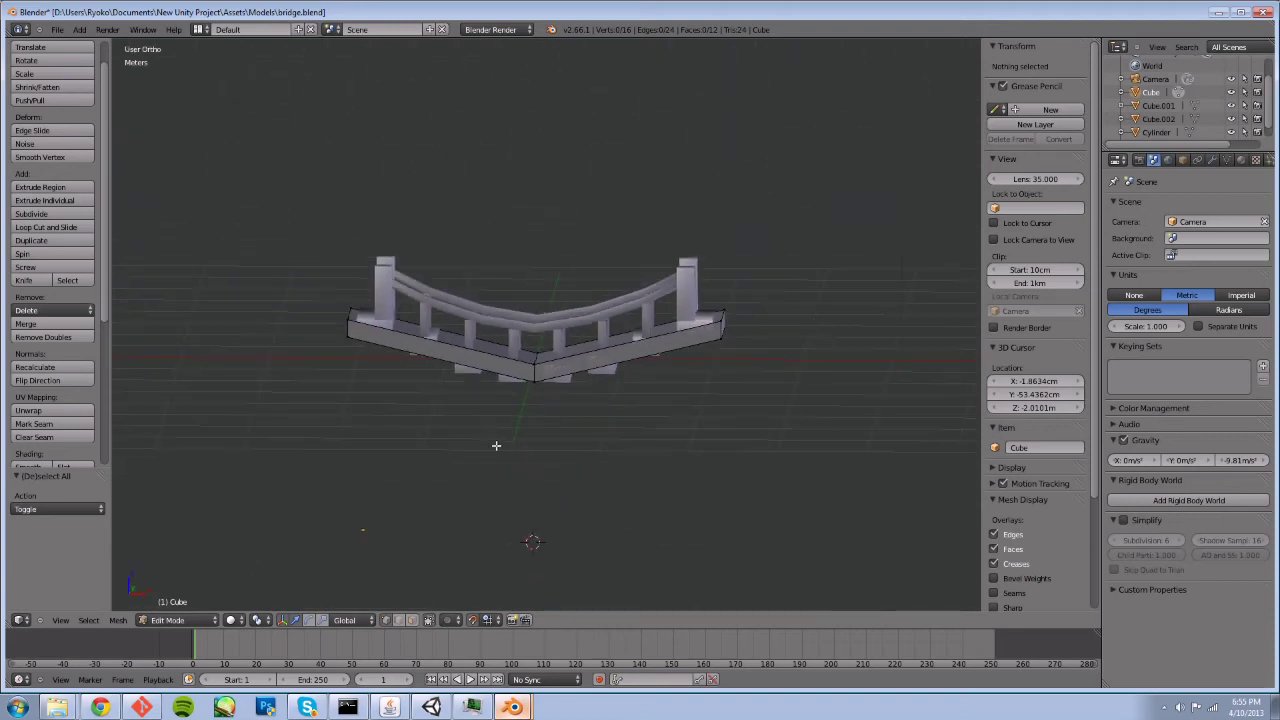
pyautogui.moveTo(497, 446); pyautogui.dragTo(697, 503, button='middle')
pyautogui.press('Tab')
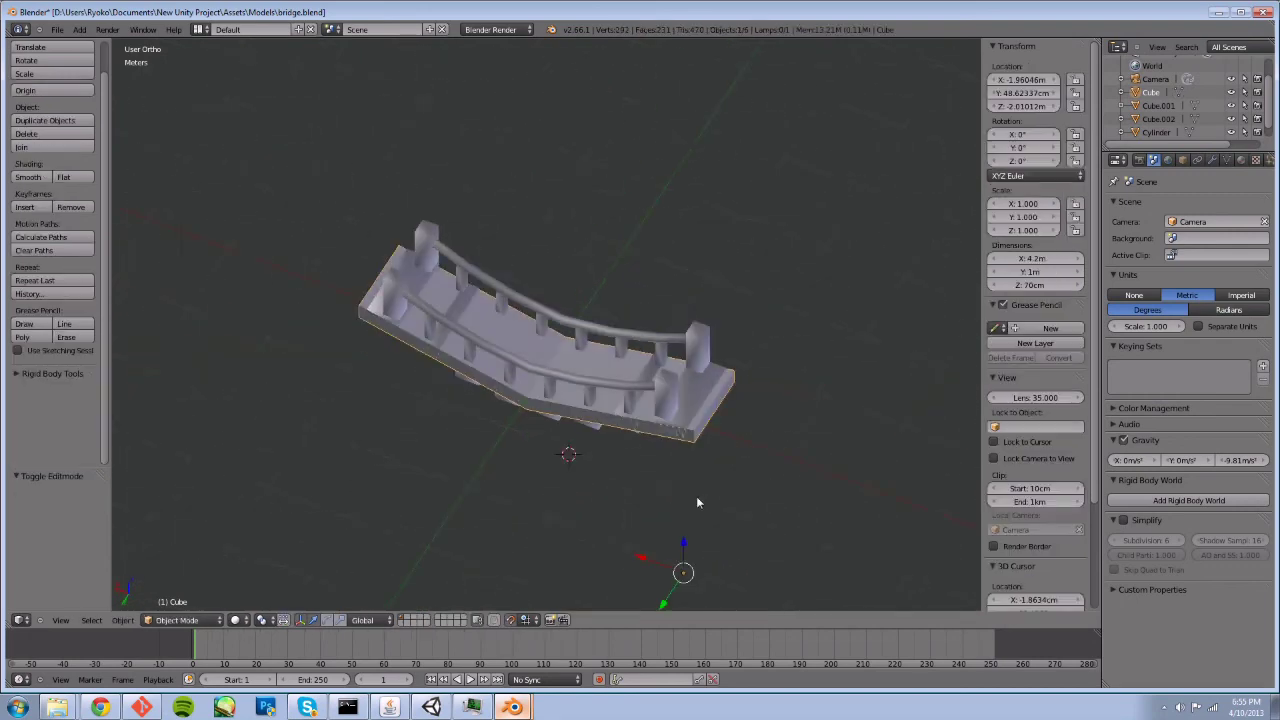
# Set the ramp object's origin to its geometry centre
pyautogui.click(122, 620)
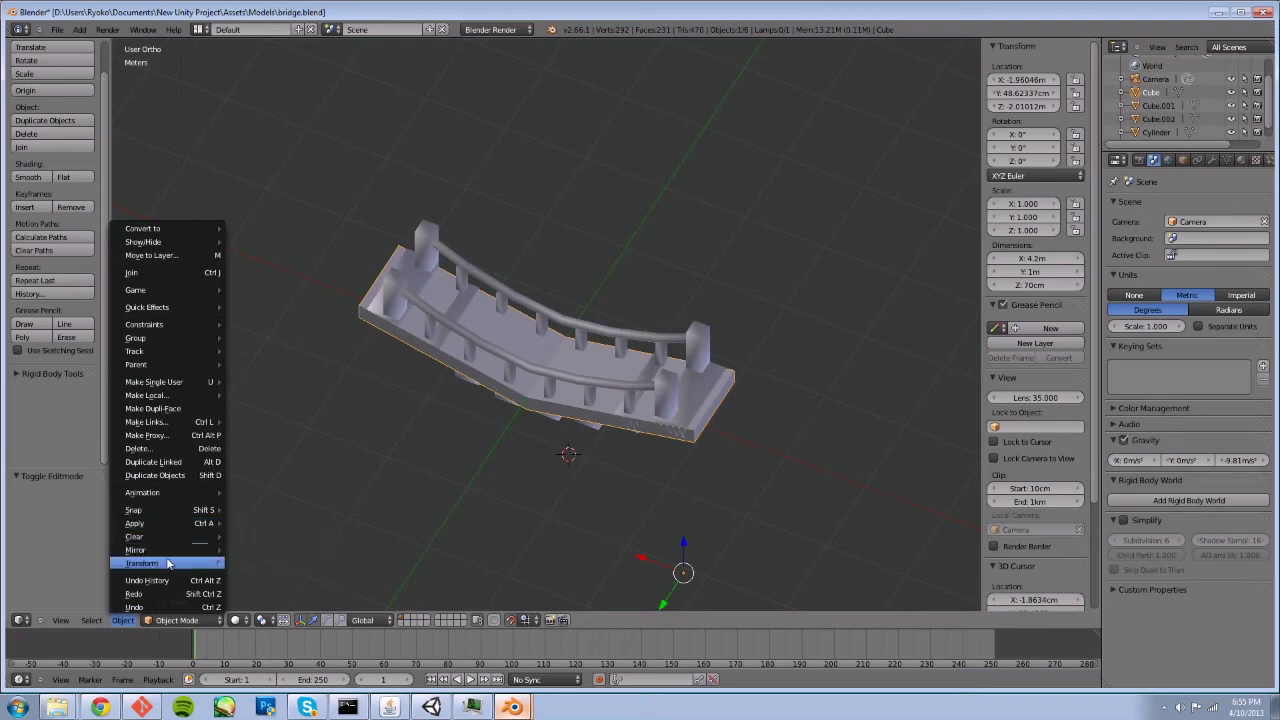
pyautogui.moveTo(170, 563)
pyautogui.click(319, 533)
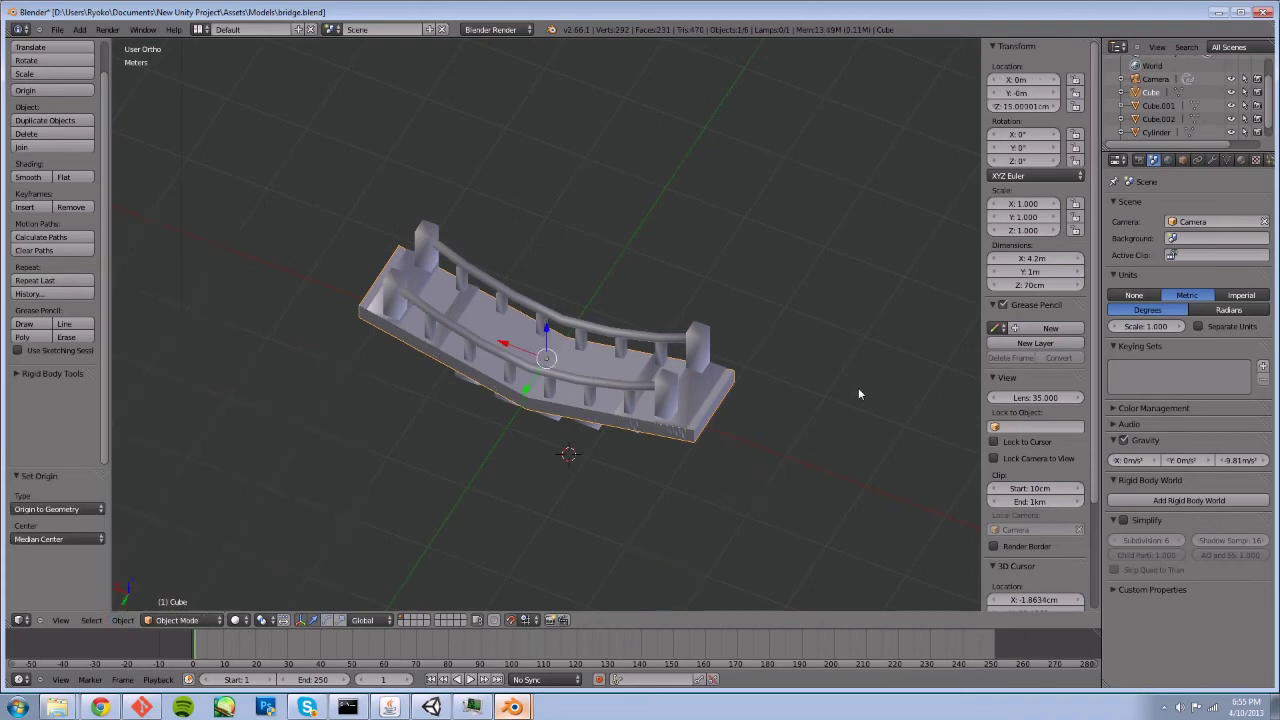
# Try a Z location of 0 for the ramp, then undo it to keep Z at 15 cm
pyautogui.click(1030, 106)
pyautogui.write('0')
pyautogui.press('Return')
pyautogui.moveTo(509, 444); pyautogui.dragTo(536, 406, button='middle')
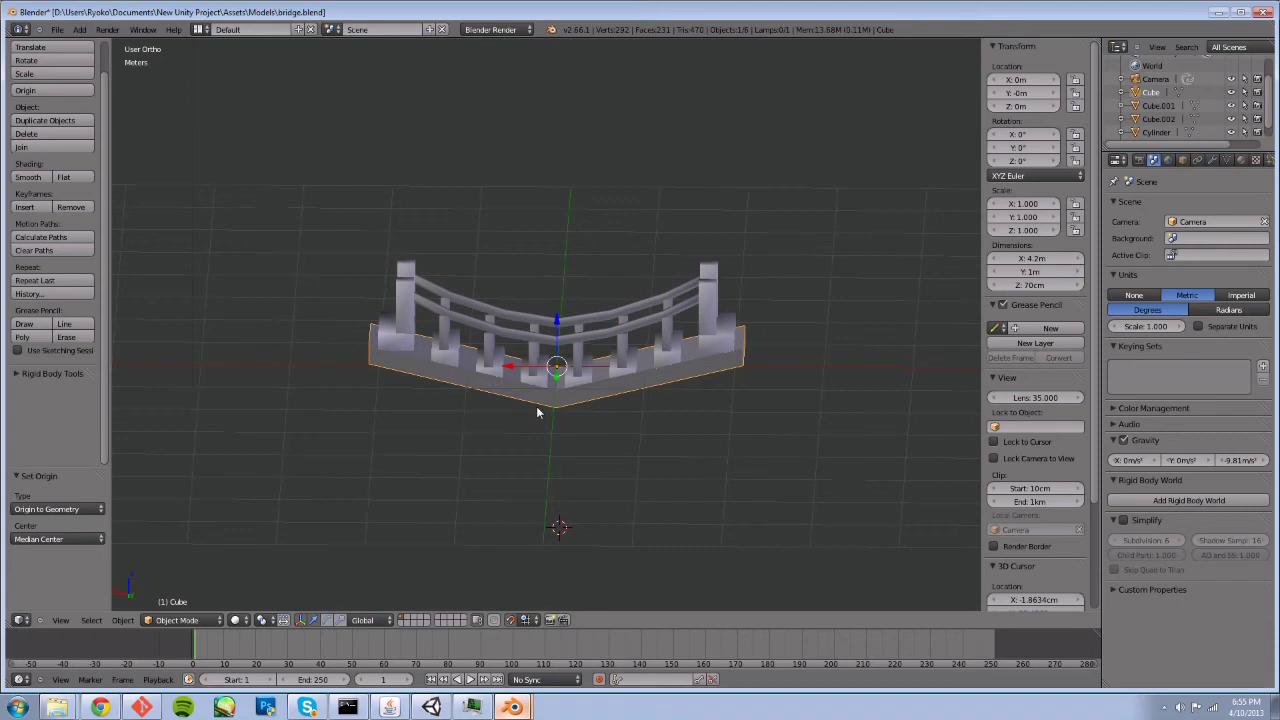
pyautogui.hotkey('ctrl', 'z')
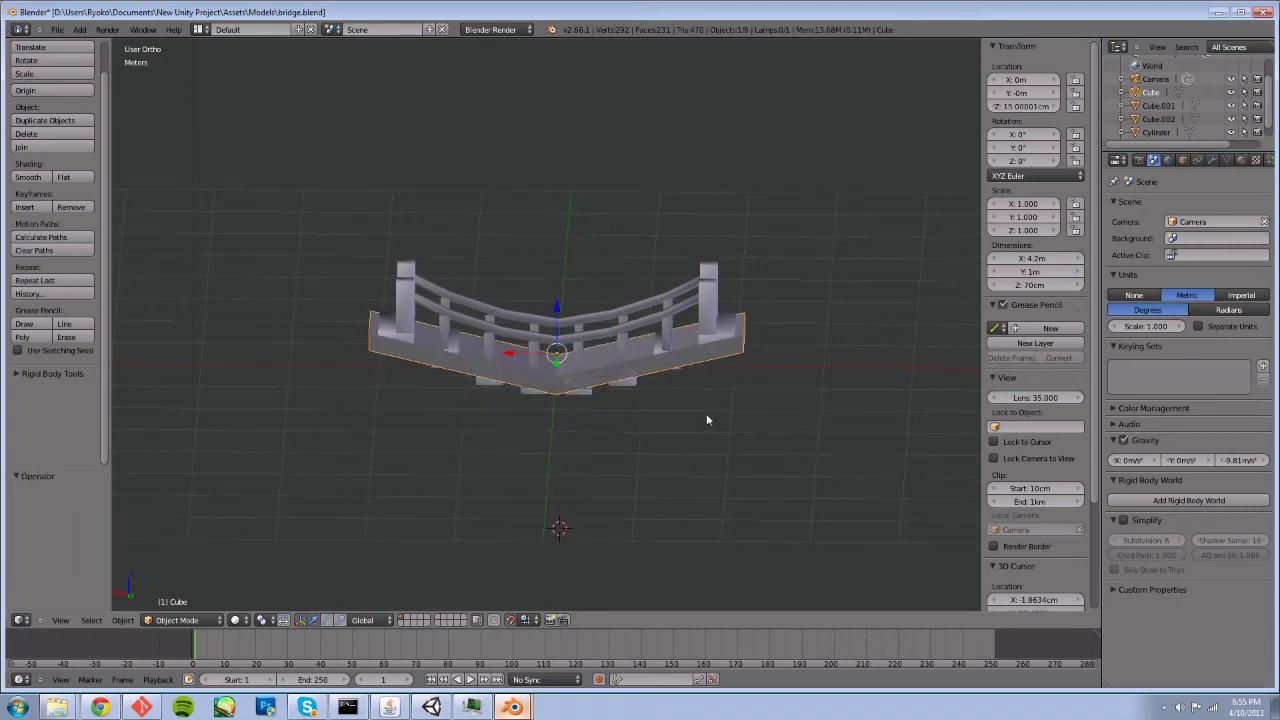
# Inspect the bridge from above and start moving the ramp piece 7 m along Y
pyautogui.moveTo(767, 446); pyautogui.dragTo(458, 515, button='middle')
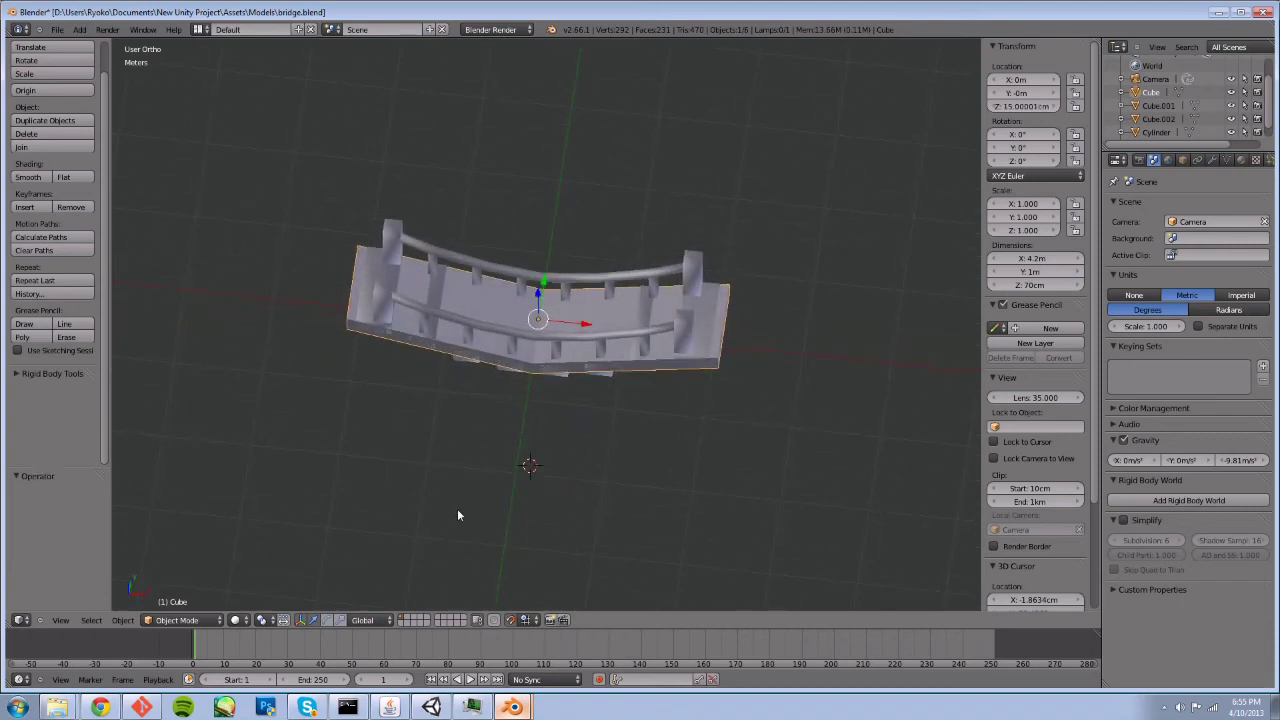
pyautogui.moveTo(588, 337); pyautogui.dragTo(543, 463, button='middle')
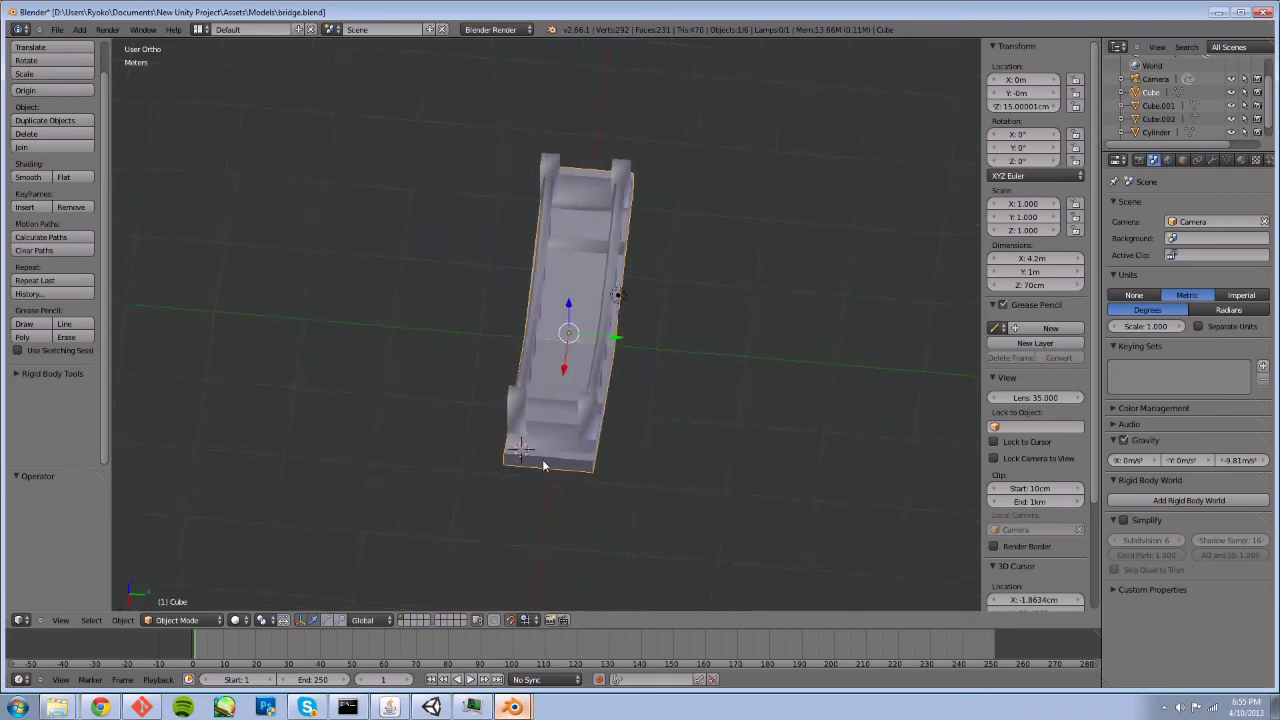
pyautogui.scroll(-6, 548, 455)
pyautogui.scroll(6, 590, 395)
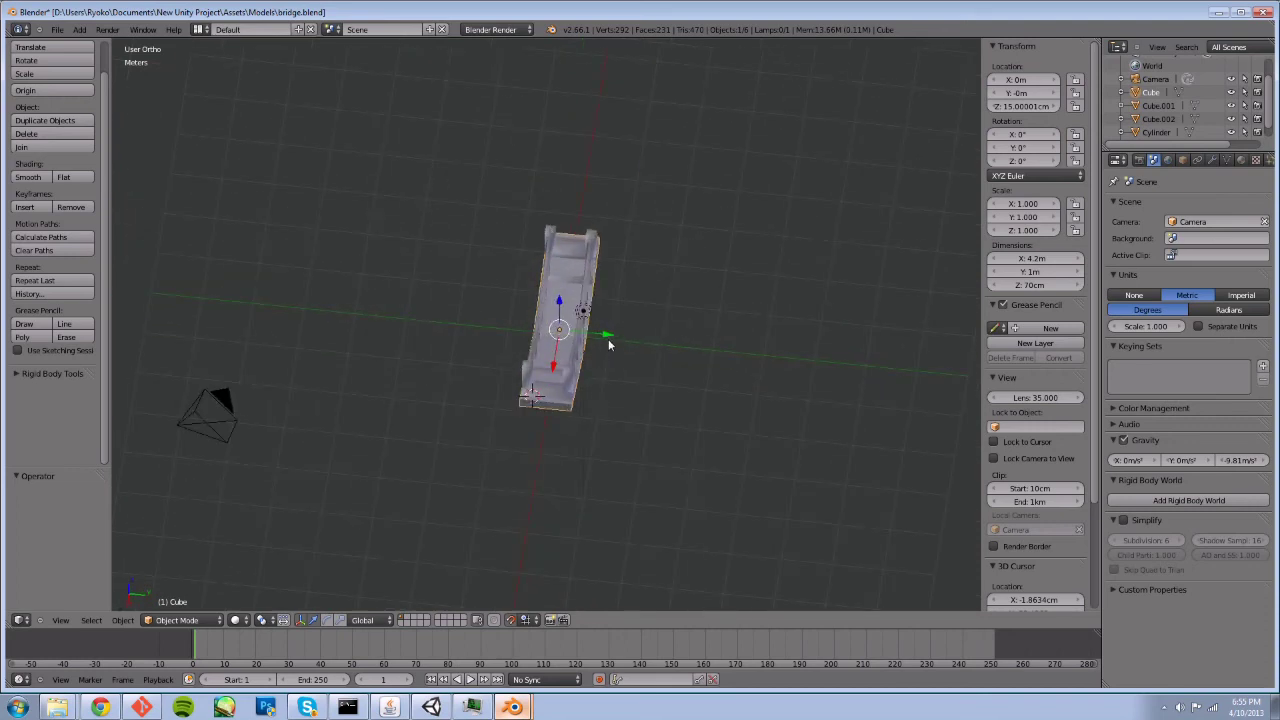
pyautogui.keyDown('ctrl'); pyautogui.moveTo(608, 344); pyautogui.dragTo(945, 385); pyautogui.keyUp('ctrl')
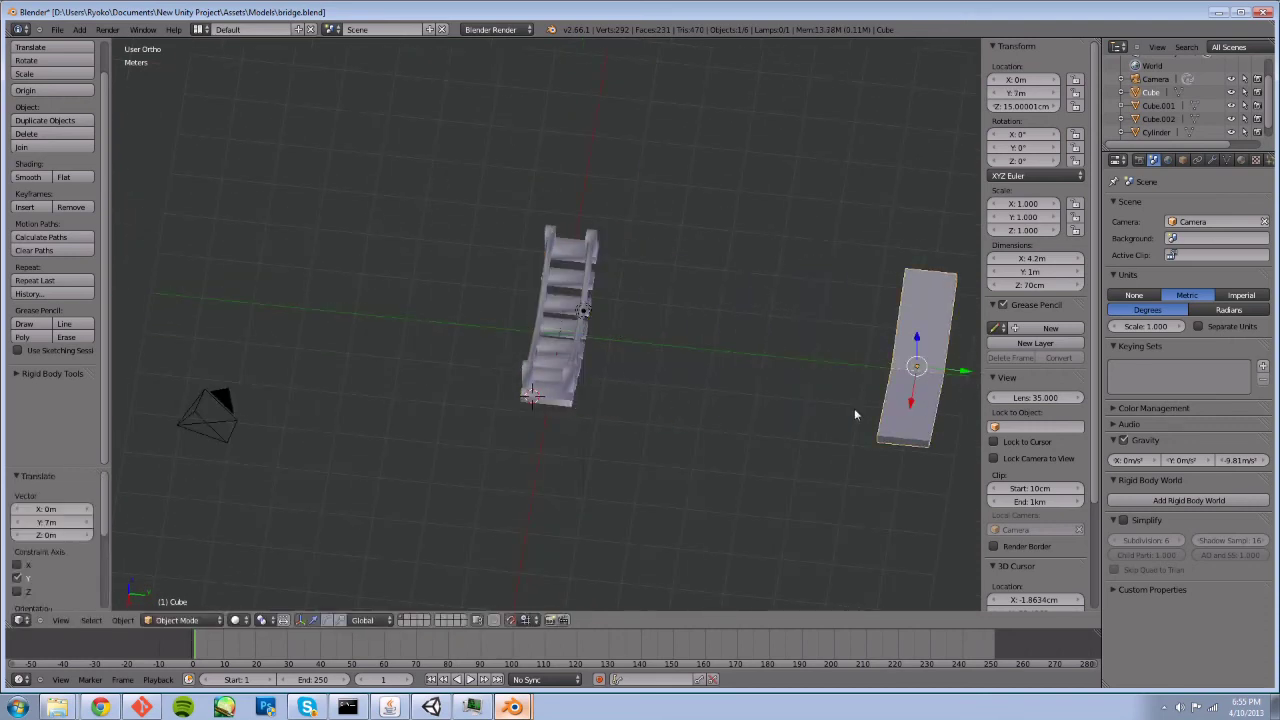
# Orbit around both pieces to check the ramp sits 7 m along Y
pyautogui.scroll(-4, 799, 401)
pyautogui.scroll(6, 799, 401)
pyautogui.scroll(-6, 799, 401)
pyautogui.scroll(3, 799, 402)
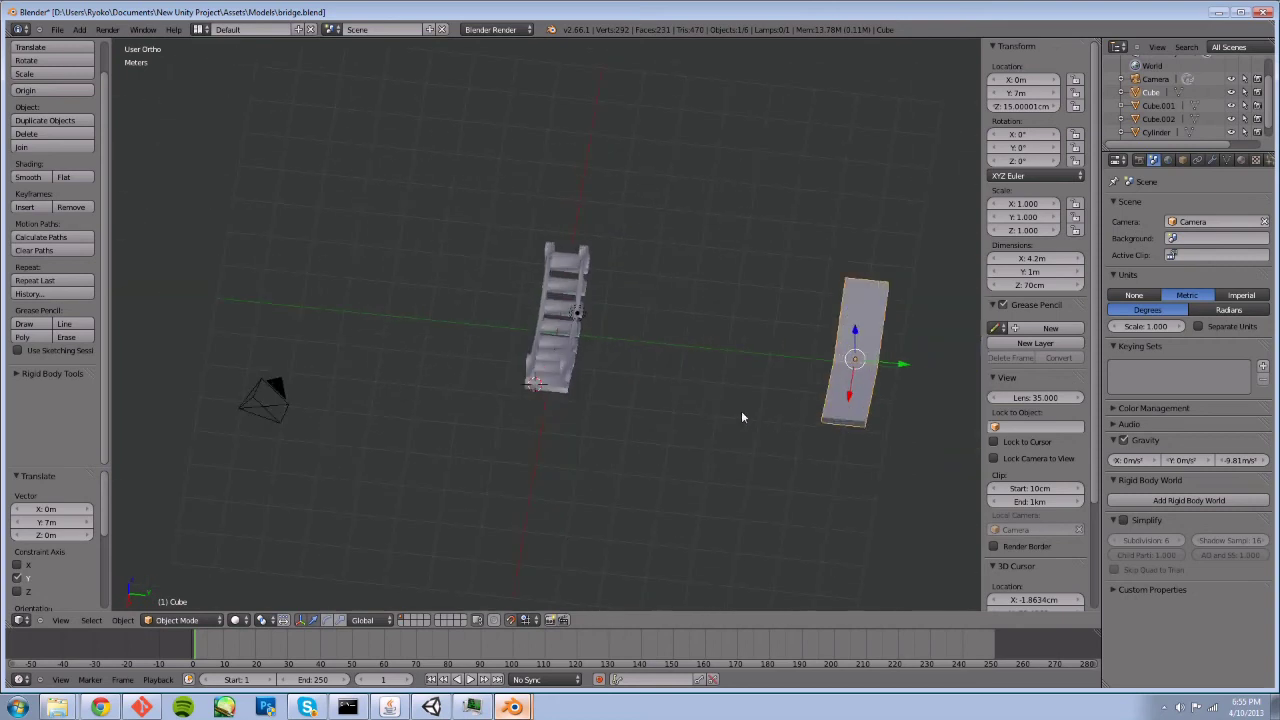
pyautogui.moveTo(741, 417); pyautogui.dragTo(743, 474, button='middle')
pyautogui.moveTo(806, 369); pyautogui.dragTo(489, 376, button='middle')
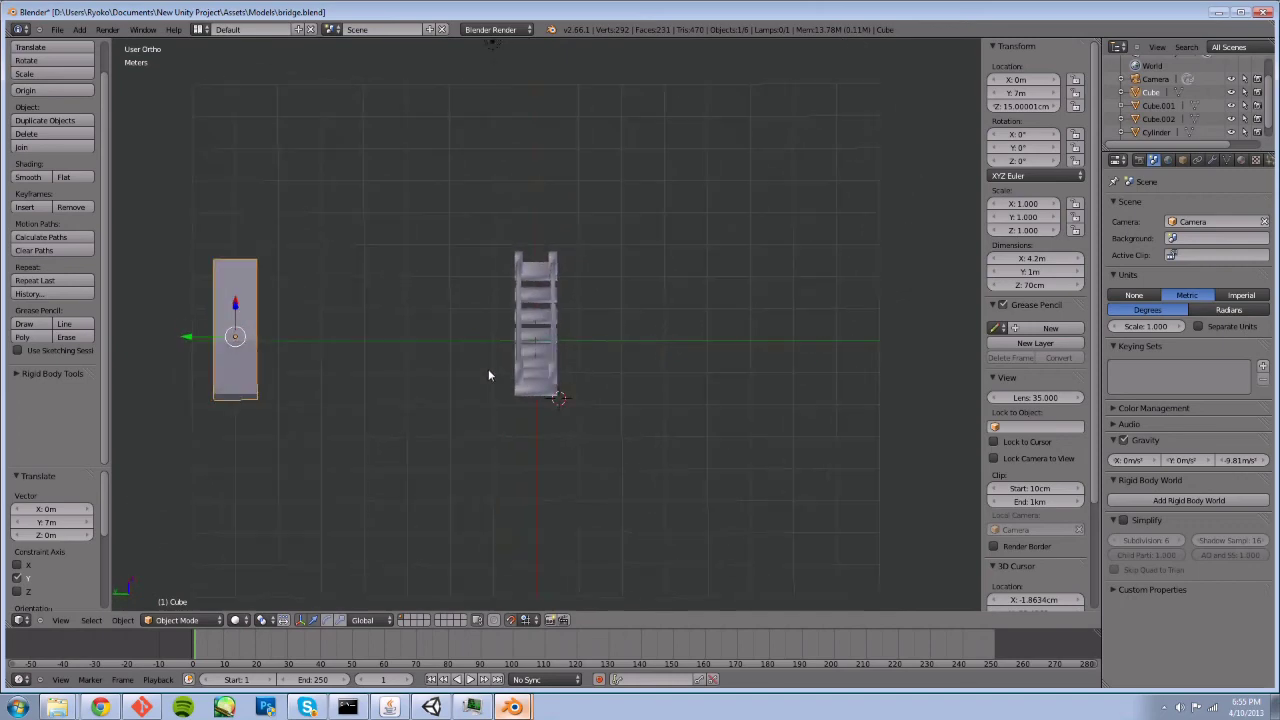
pyautogui.moveTo(399, 363); pyautogui.dragTo(668, 357, button='middle')
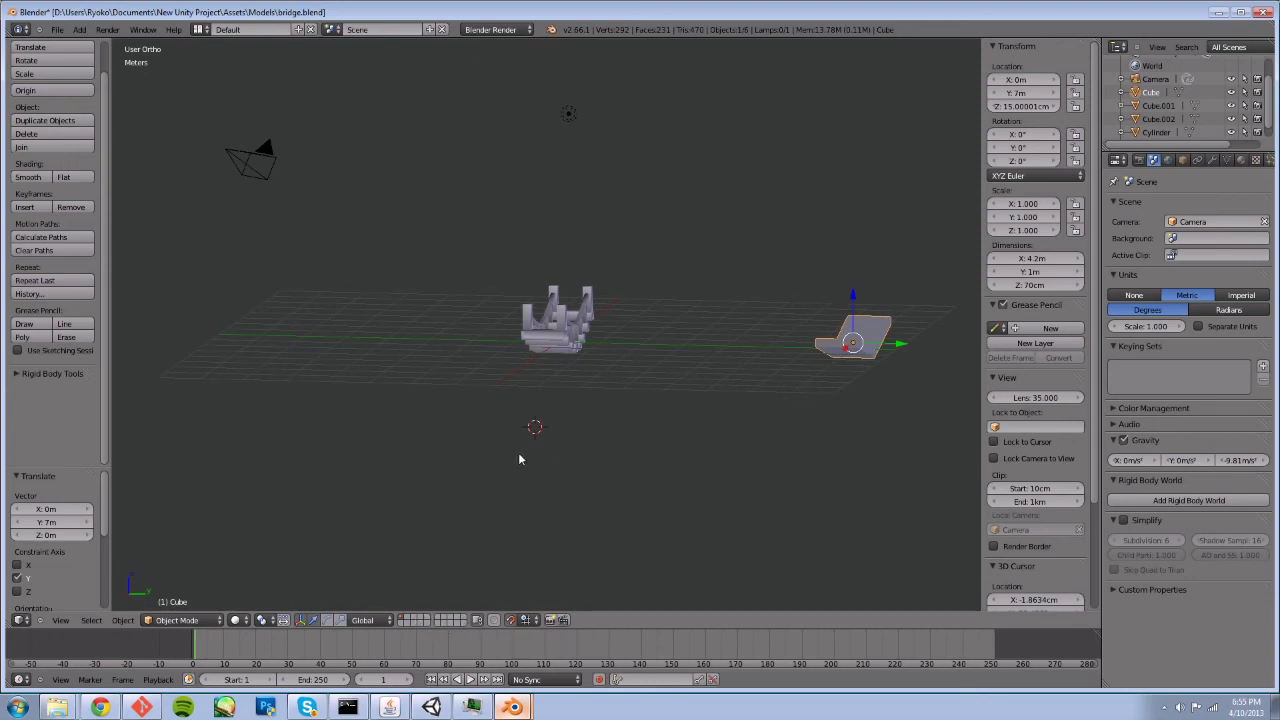
# Save over bridge.blend and return to the Unity editor
pyautogui.hotkey('ctrl', 's')
pyautogui.click(618, 455)
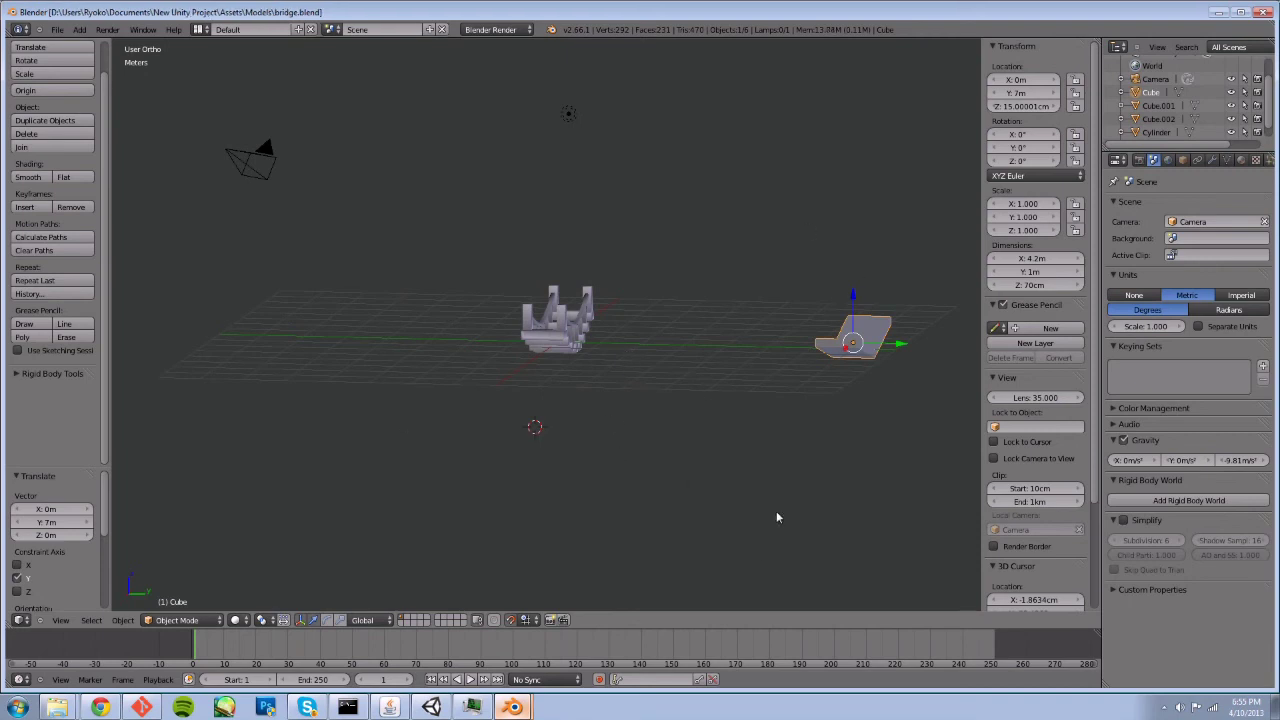
pyautogui.click(432, 708)
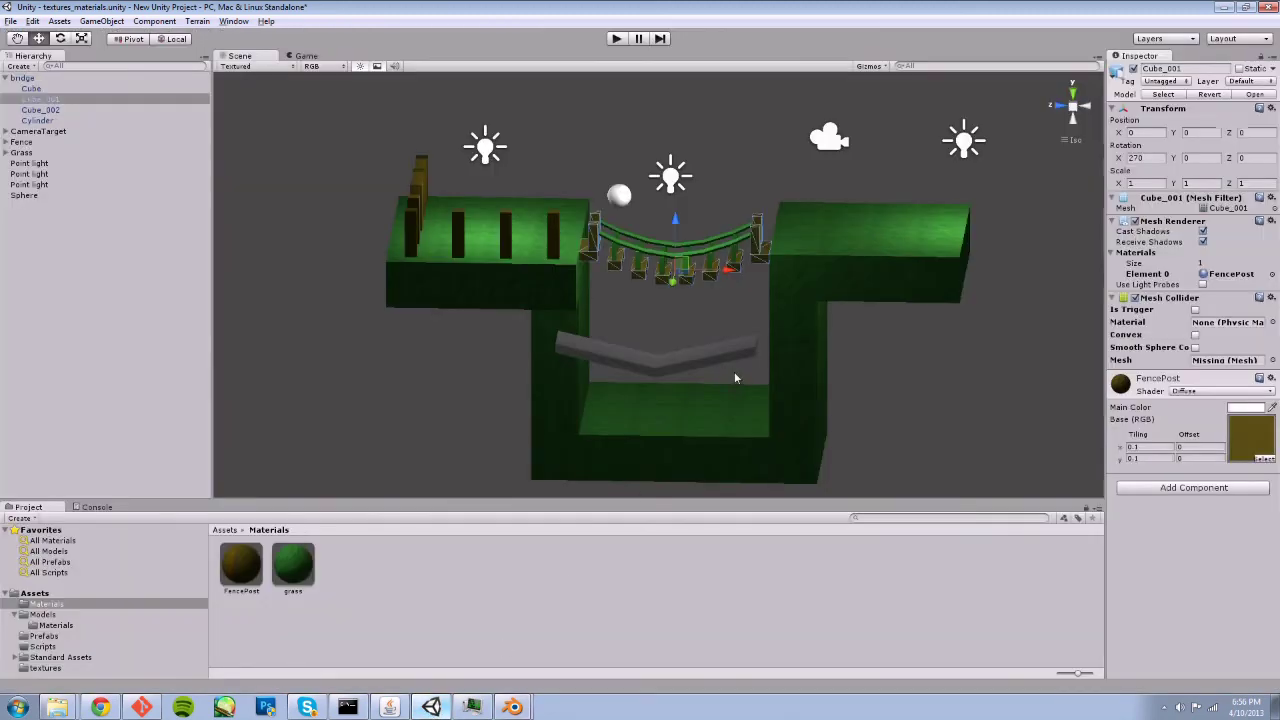
pyautogui.keyDown('alt'); pyautogui.moveTo(734, 378); pyautogui.dragTo(447, 443); pyautogui.keyUp('alt')
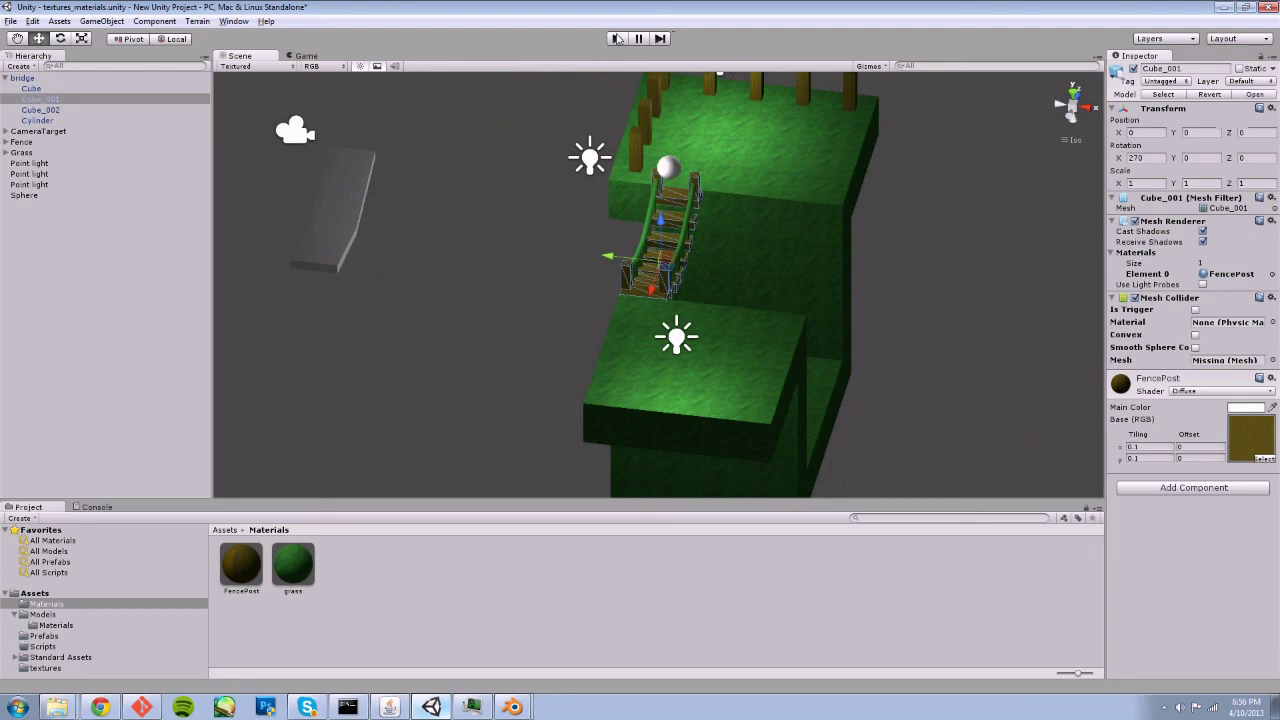
pyautogui.click(617, 38)
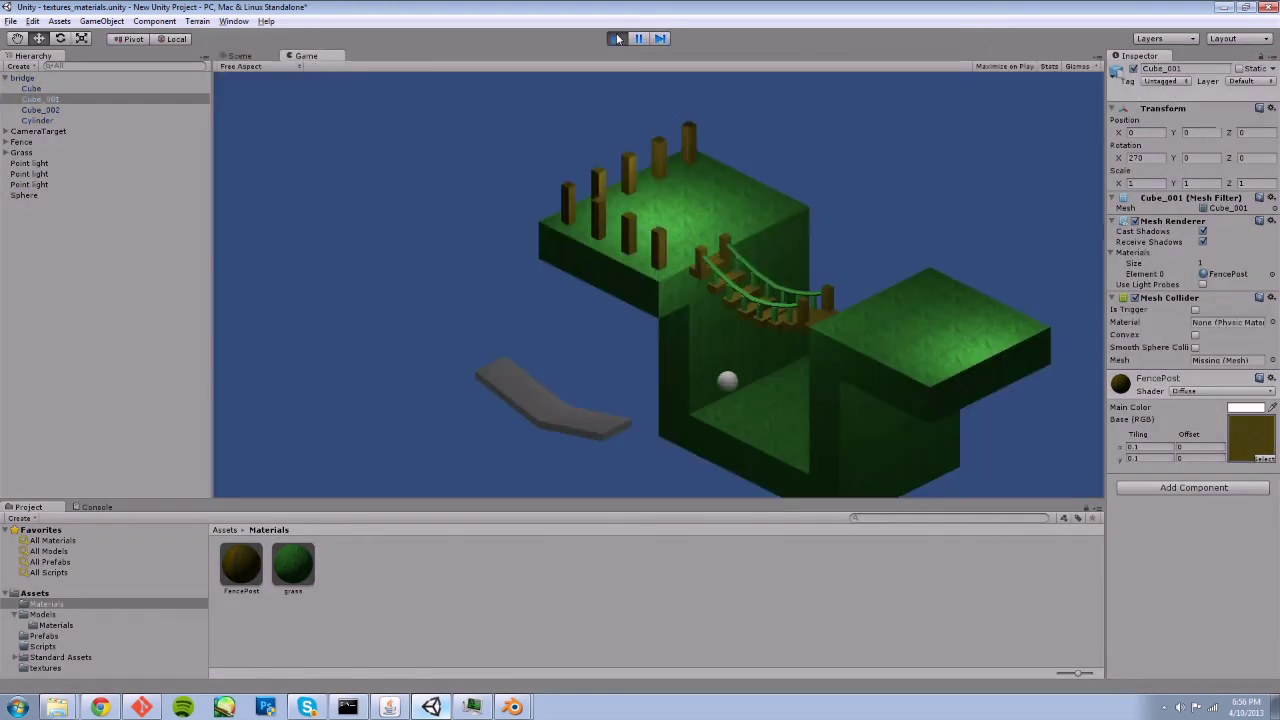
pyautogui.click(616, 38)
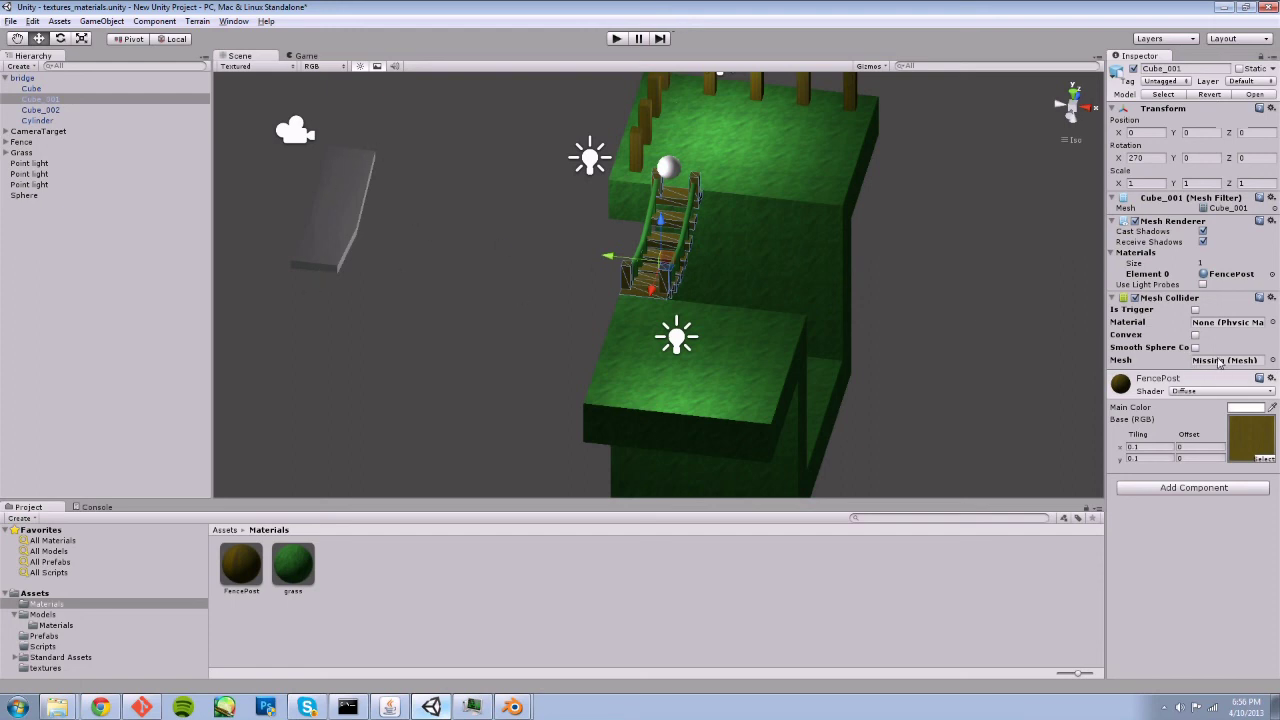
# Pick Cube as Cube_001's Mesh Collider mesh, then play and stop a test run
pyautogui.click(1272, 360)
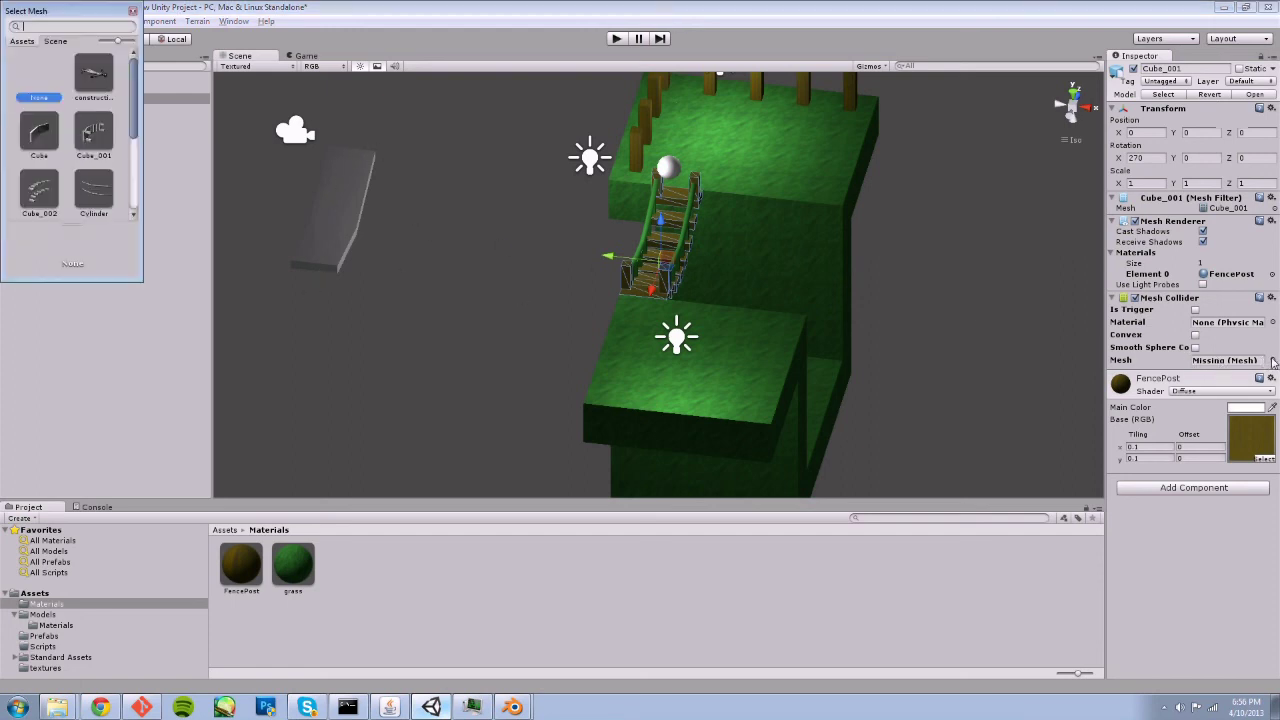
pyautogui.click(39, 140)
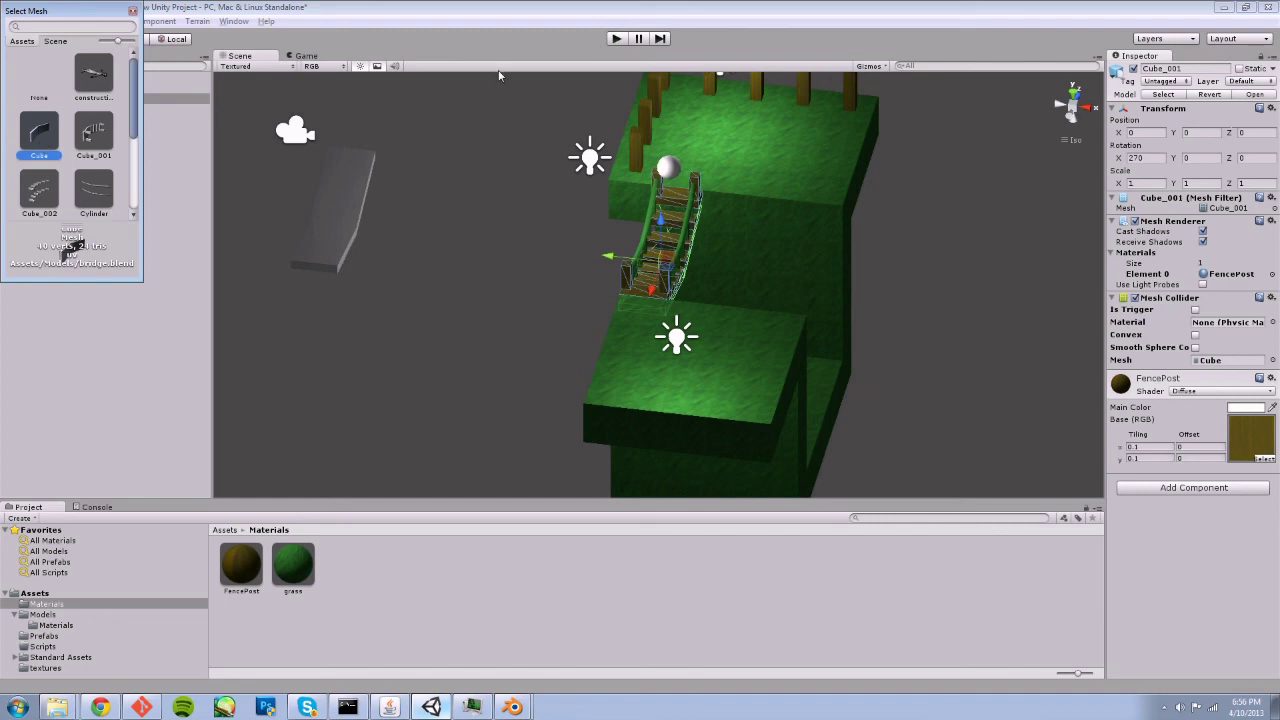
pyautogui.keyDown('alt'); pyautogui.moveTo(576, 256); pyautogui.dragTo(681, 314); pyautogui.keyUp('alt')
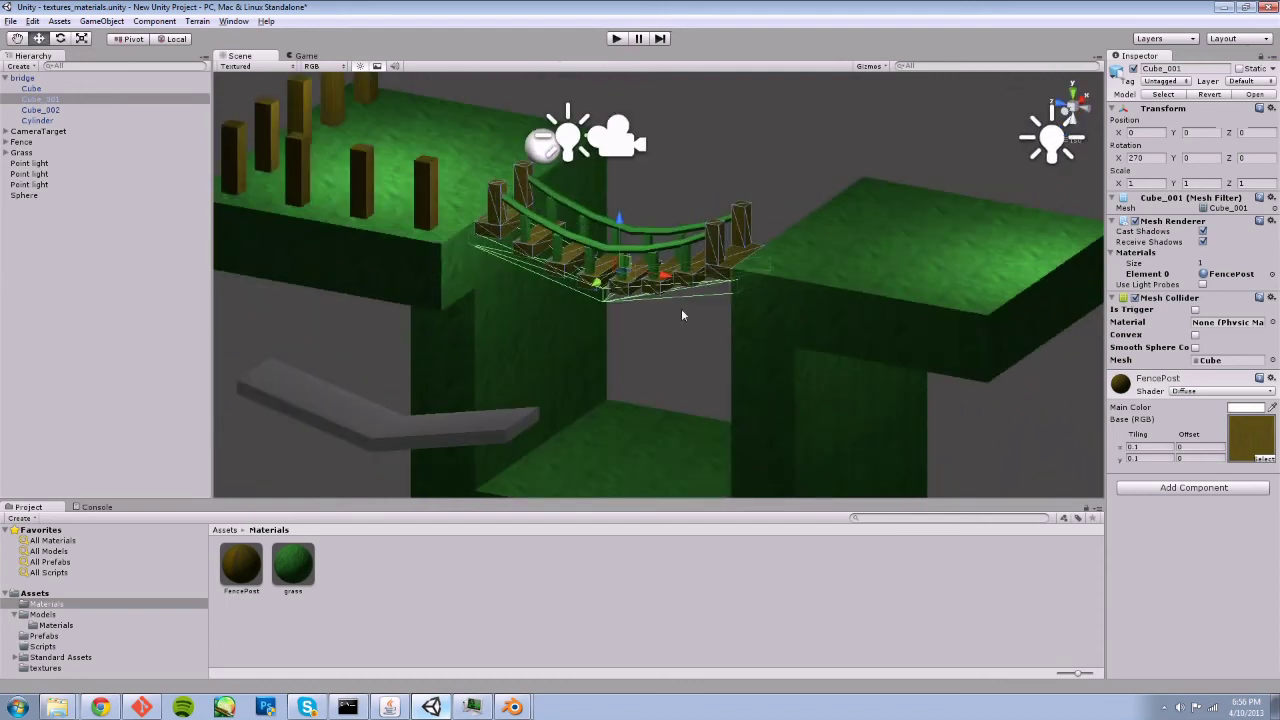
pyautogui.keyDown('alt'); pyautogui.moveTo(543, 363); pyautogui.dragTo(617, 320); pyautogui.keyUp('alt')
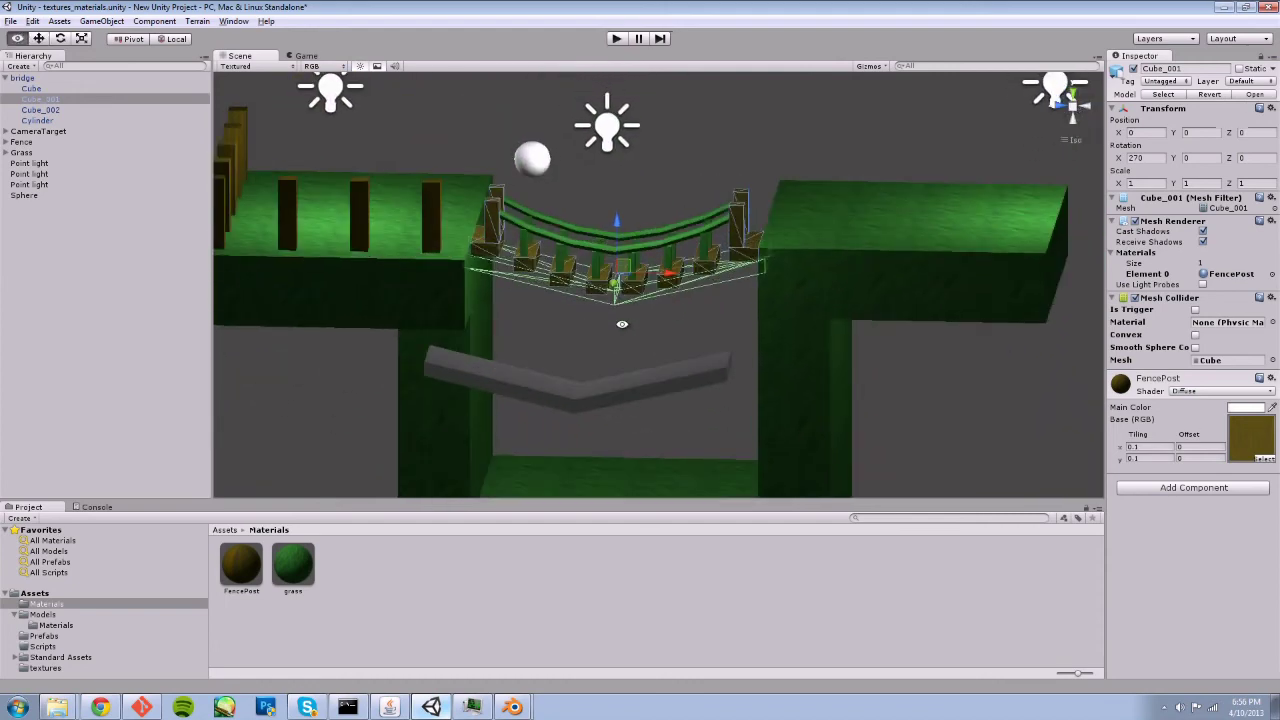
pyautogui.click(616, 39)
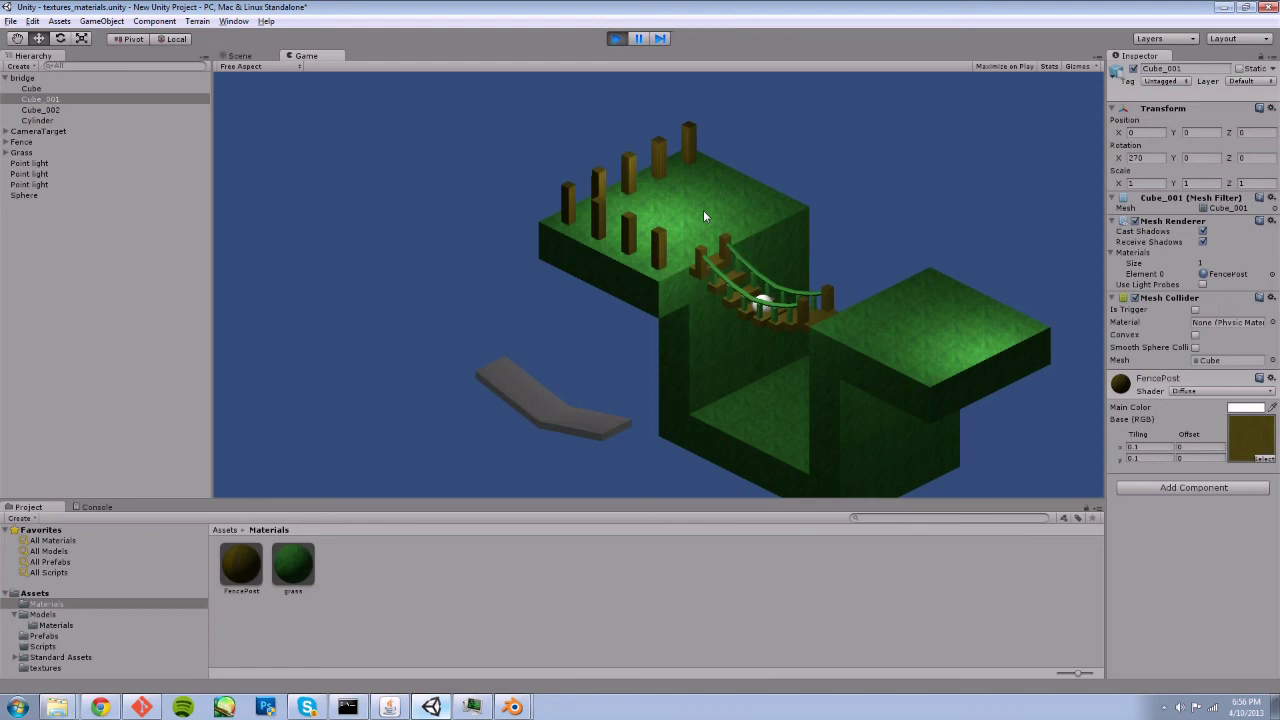
pyautogui.click(616, 38)
# Uncheck the Cube ramp's Mesh Renderer so it's hidden, then press Play
pyautogui.click(506, 397)
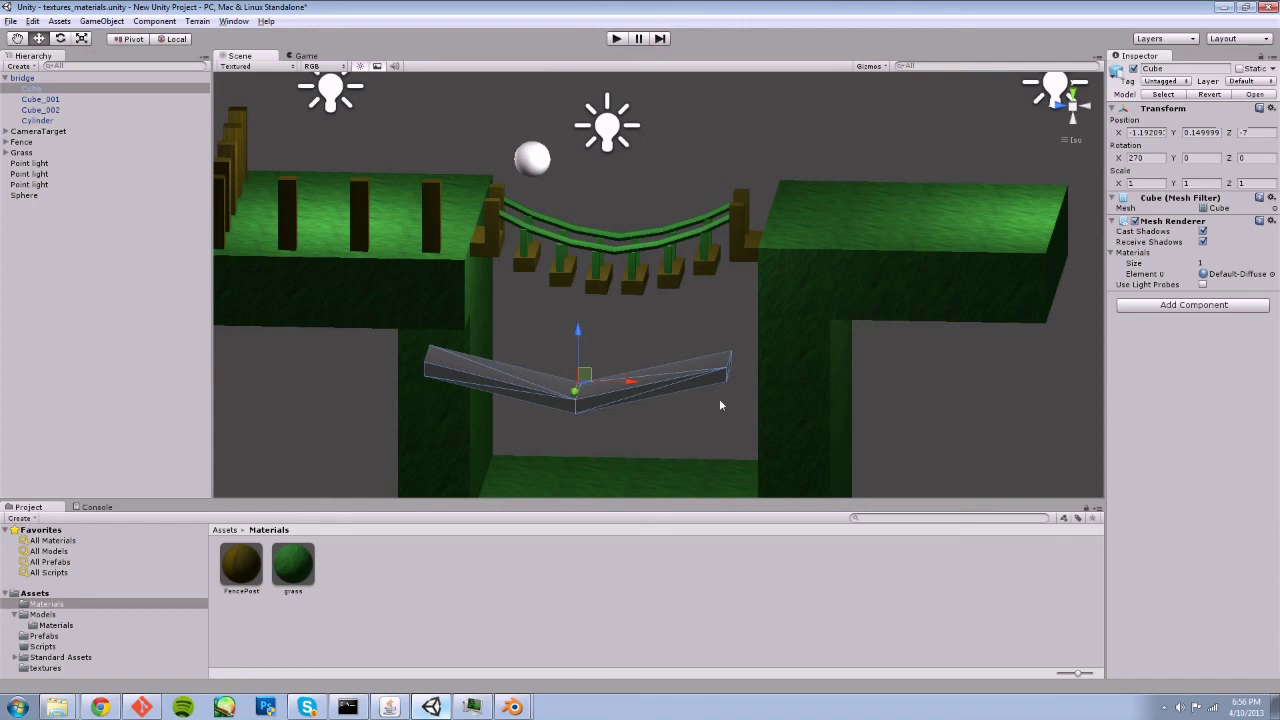
pyautogui.click(1134, 221)
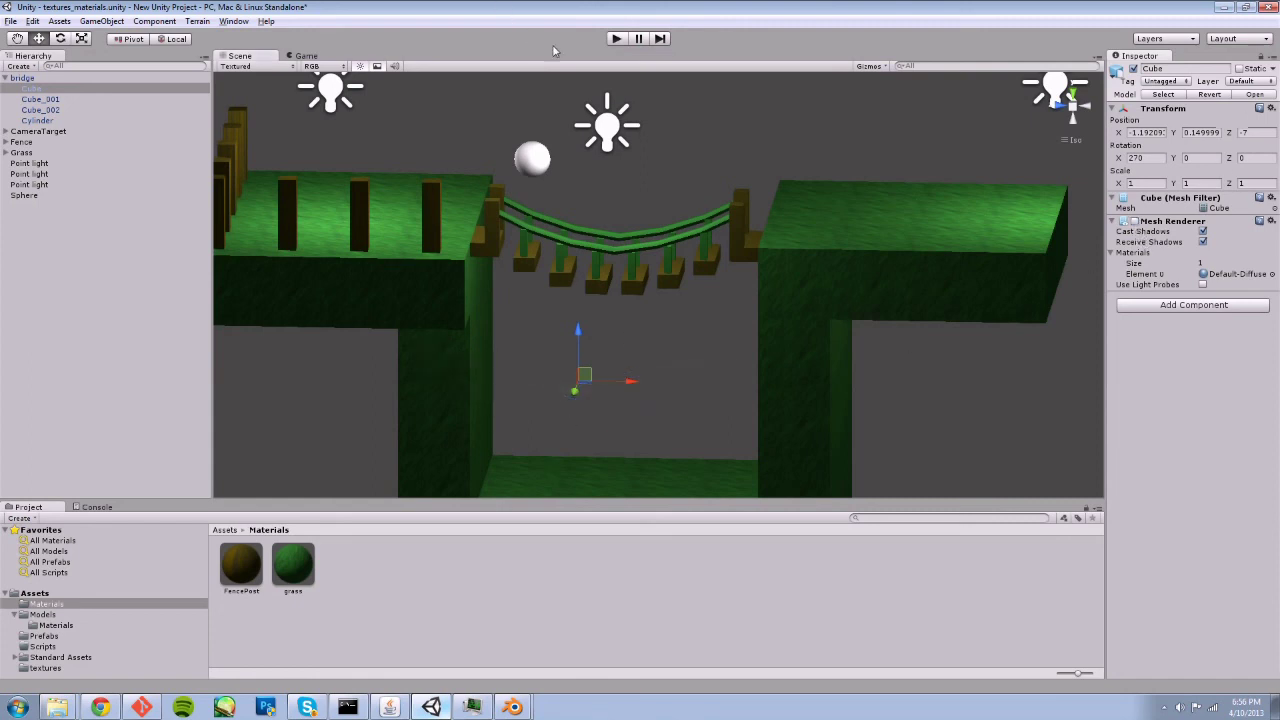
pyautogui.click(616, 38)
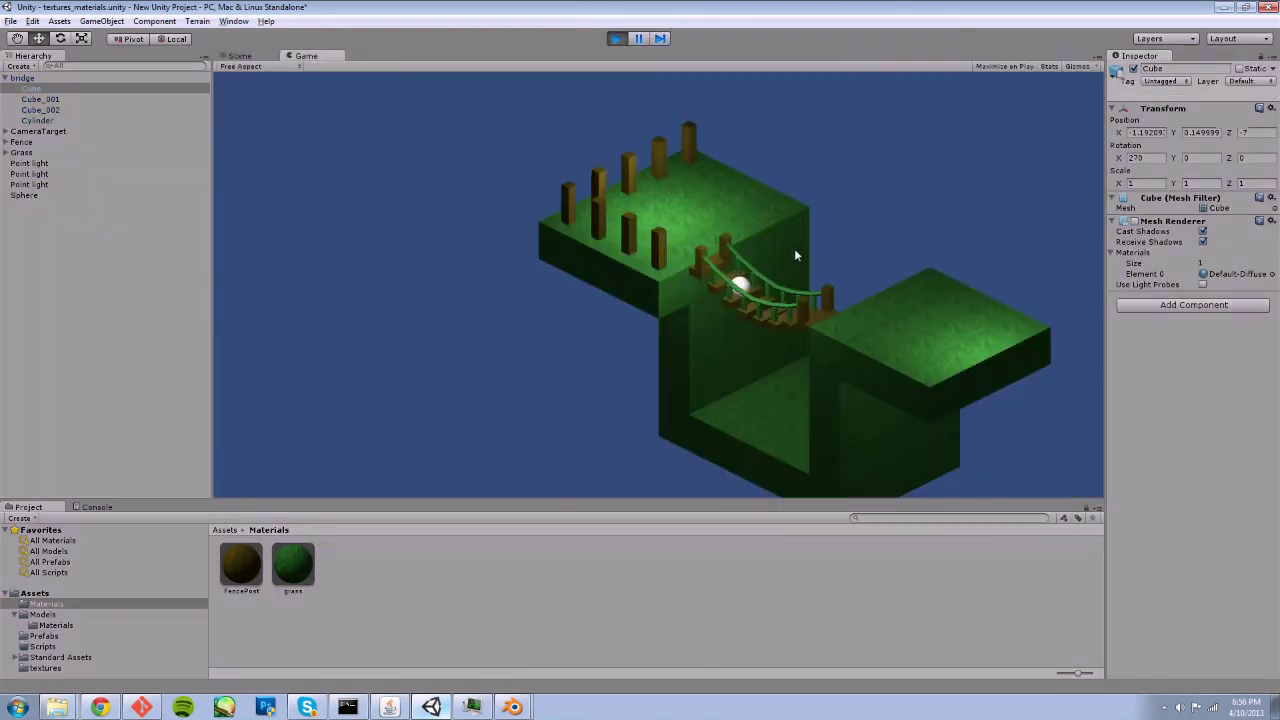